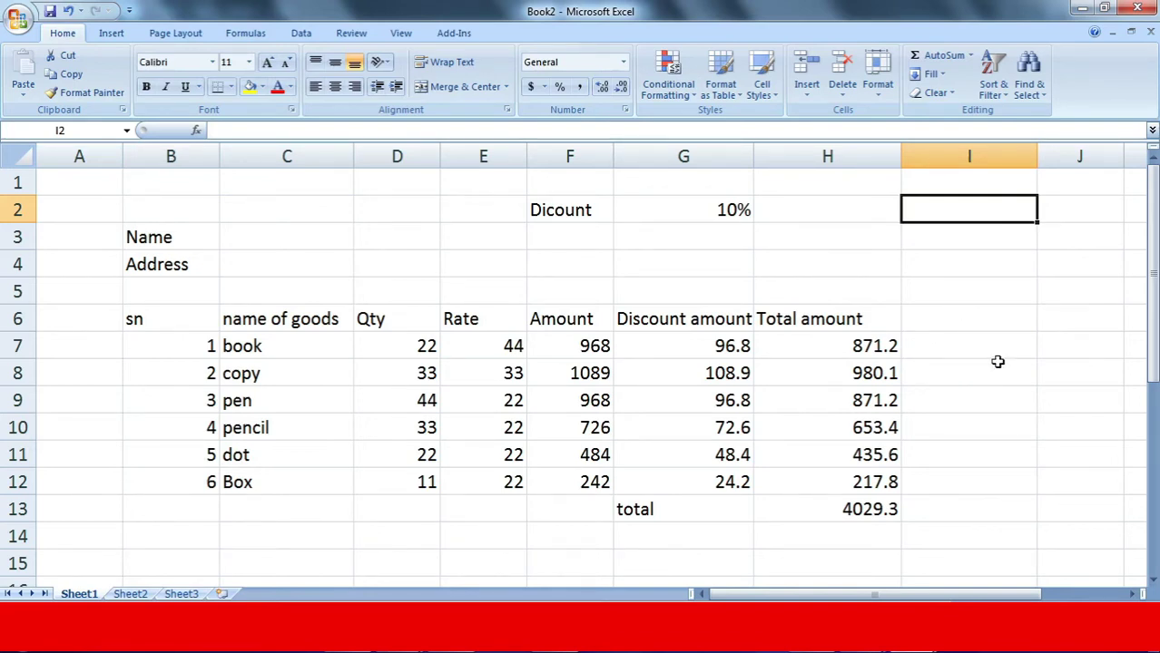
# Switch between Sheet1 and Sheet2 to review the deposit, withdrawal and running total ledger
pyautogui.click(500, 268)
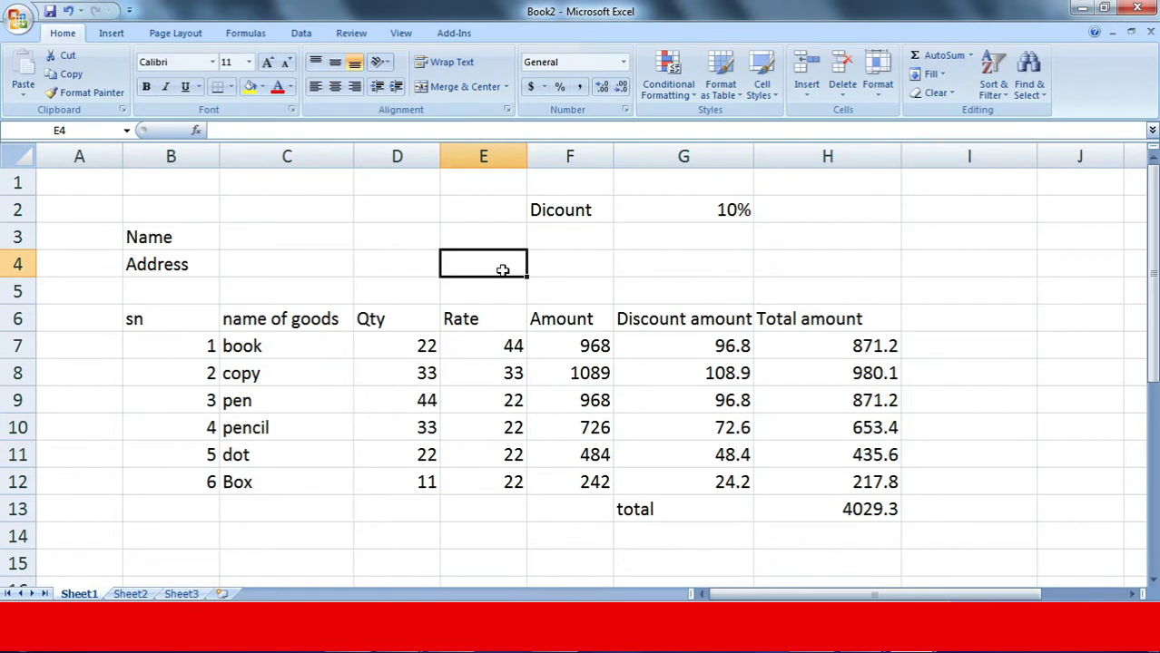
pyautogui.click(130, 593)
pyautogui.click(79, 594)
pyautogui.click(395, 265)
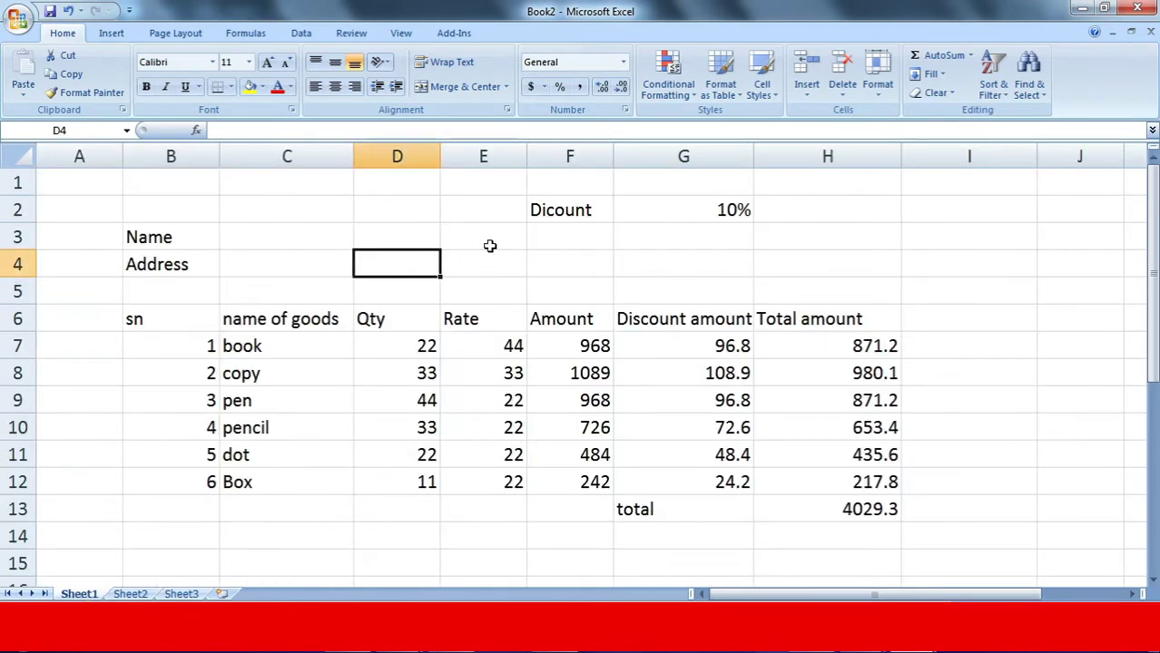
pyautogui.click(130, 594)
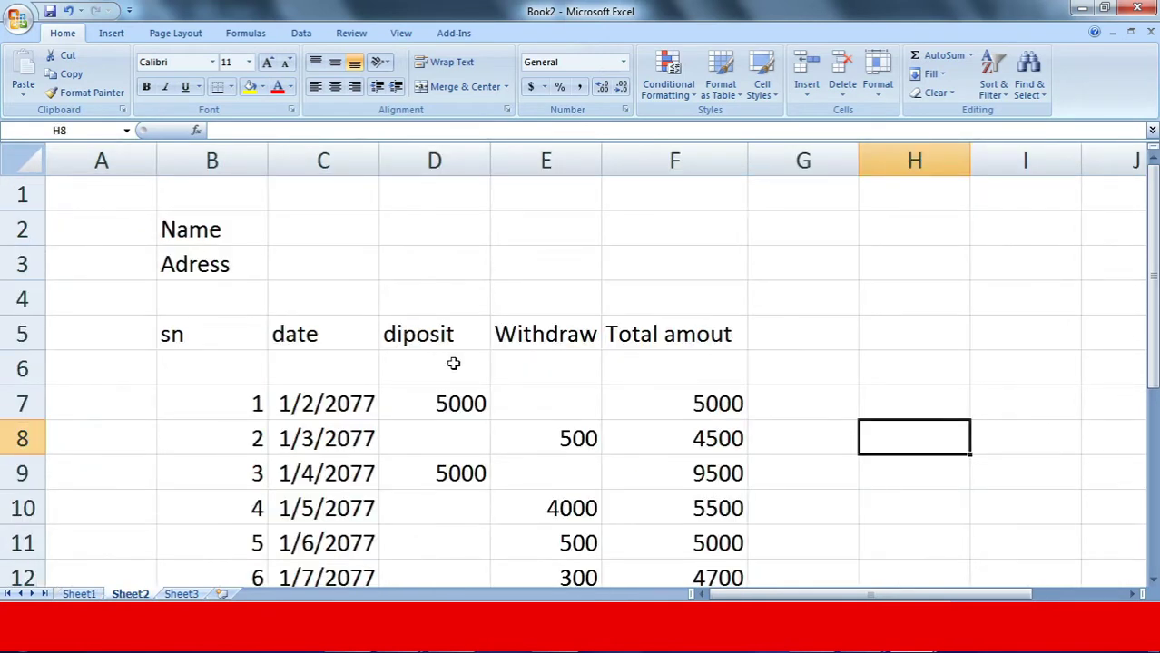
pyautogui.click(840, 296)
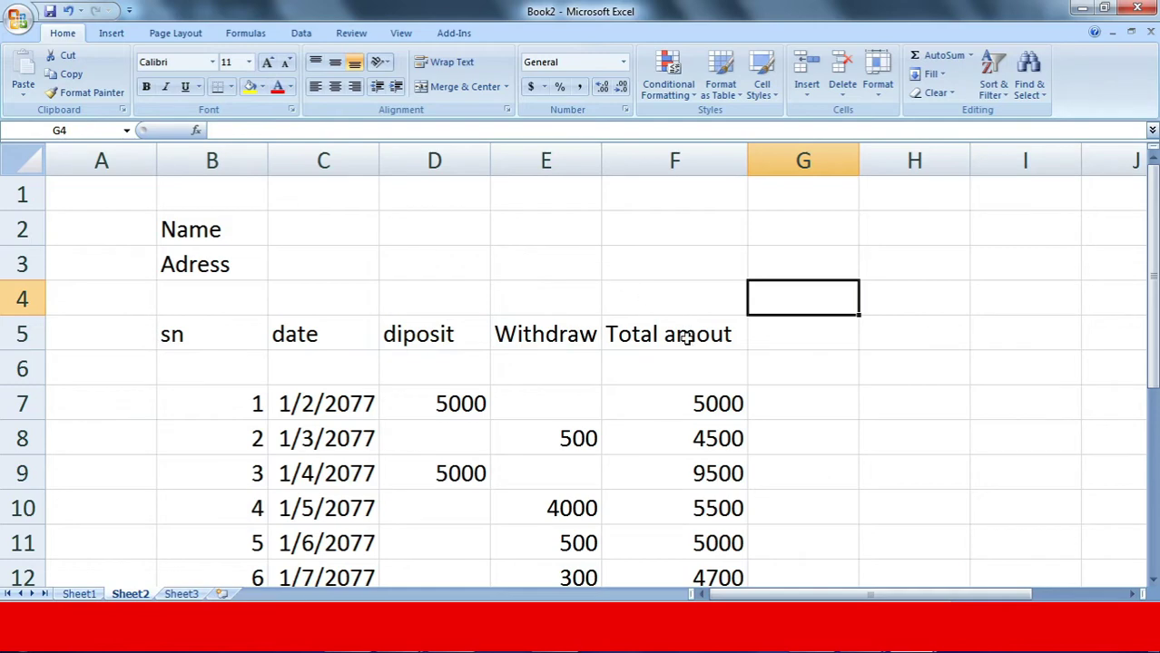
pyautogui.scroll(-2, 649, 358)
pyautogui.scroll(2, 661, 340)
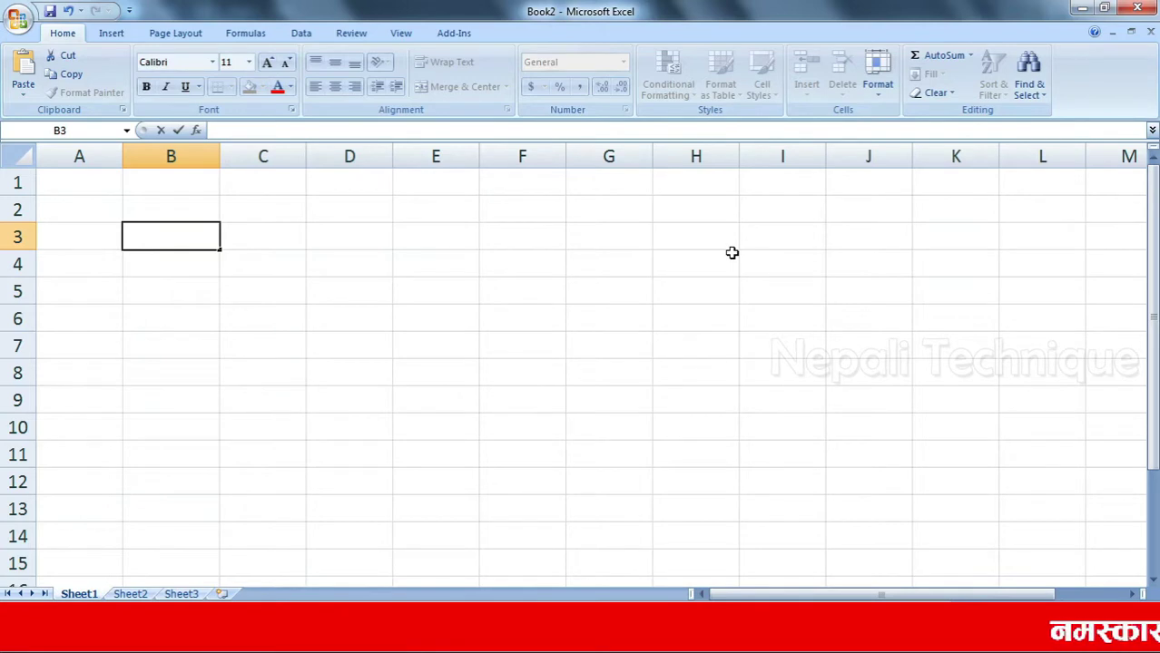
# Enter the labels Name and Address in B3 and B4
pyautogui.write('Nam')
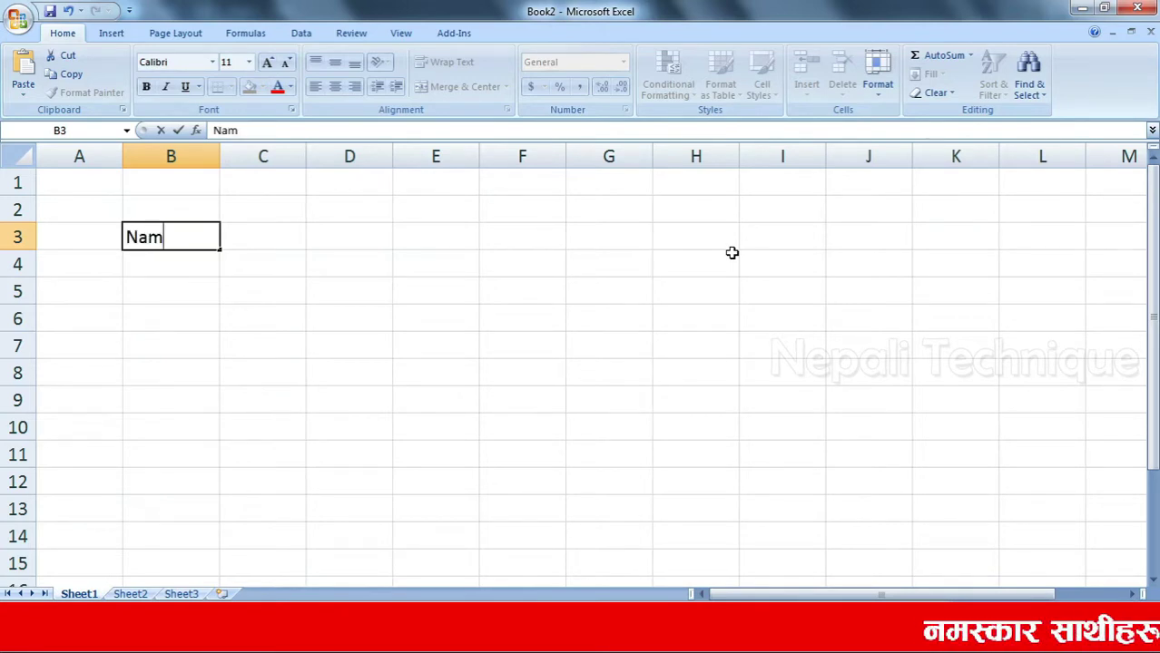
pyautogui.write('e')
pyautogui.press('Return')
pyautogui.write('Adr')
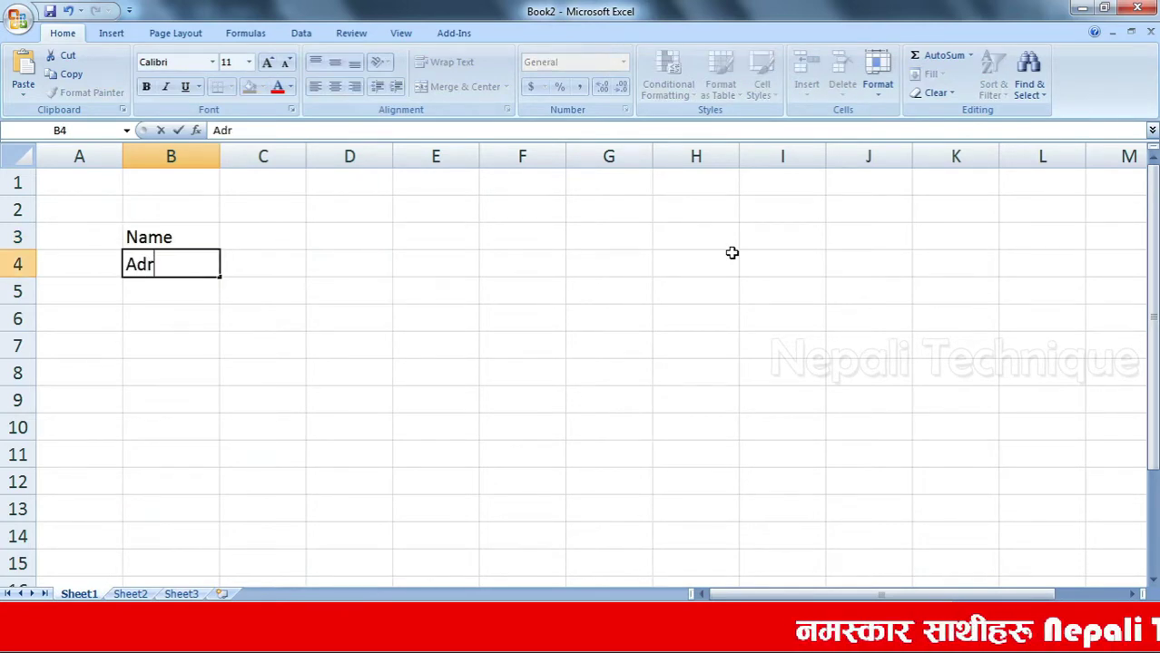
pyautogui.write('ess')
pyautogui.press('BackSpace')
pyautogui.press('BackSpace')
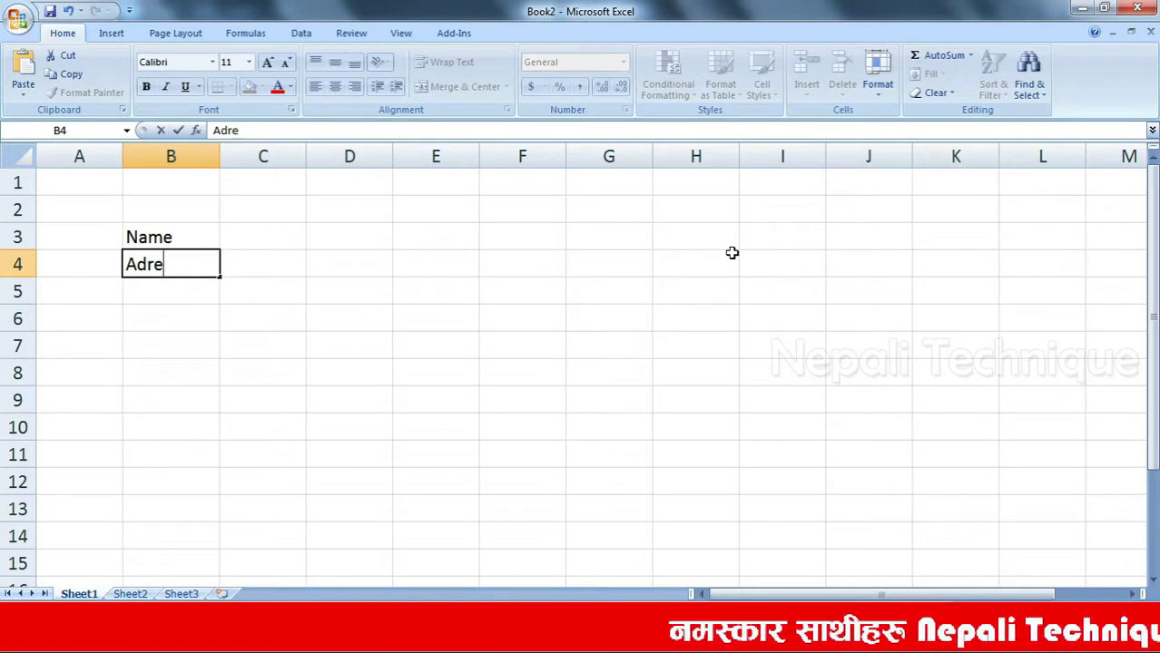
pyautogui.press('BackSpace')
pyautogui.press('BackSpace')
pyautogui.write('dress')
pyautogui.press('Return')
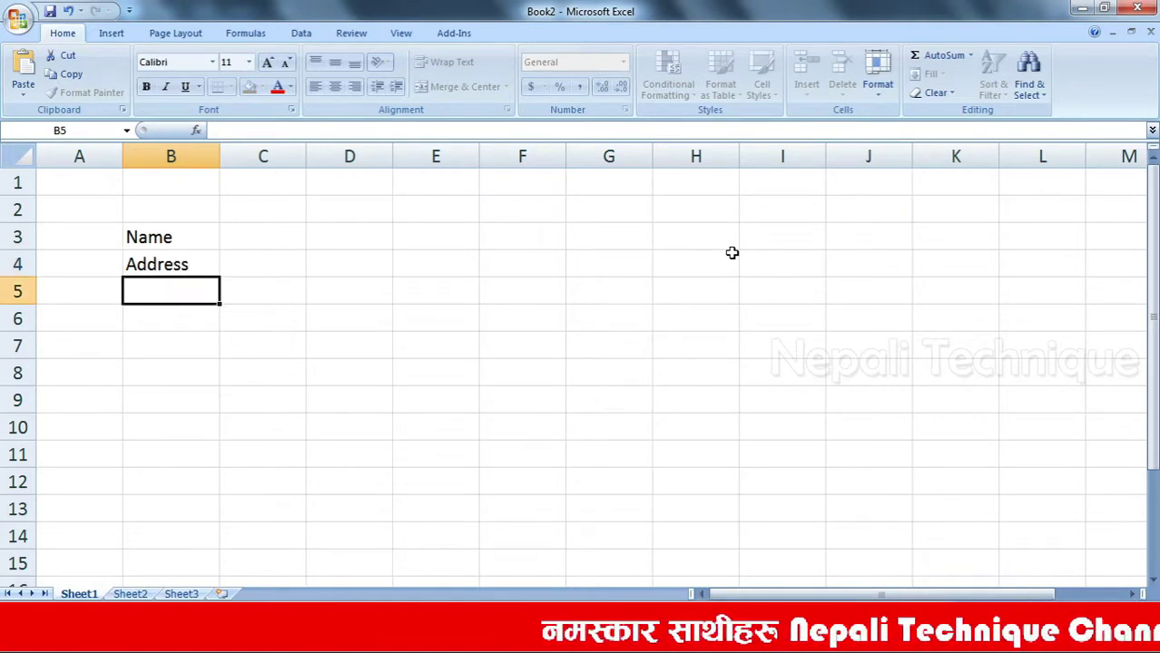
pyautogui.press('Return')
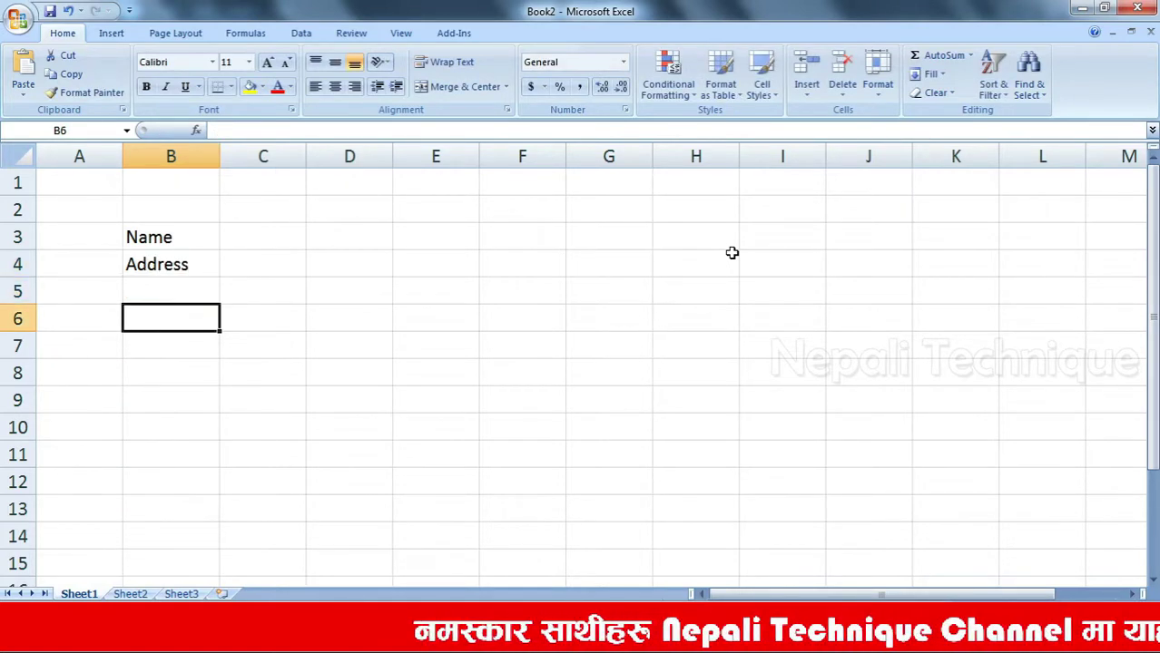
# Start the row 6 headers with sn and name of goods, autofitting column C
pyautogui.write('sn')
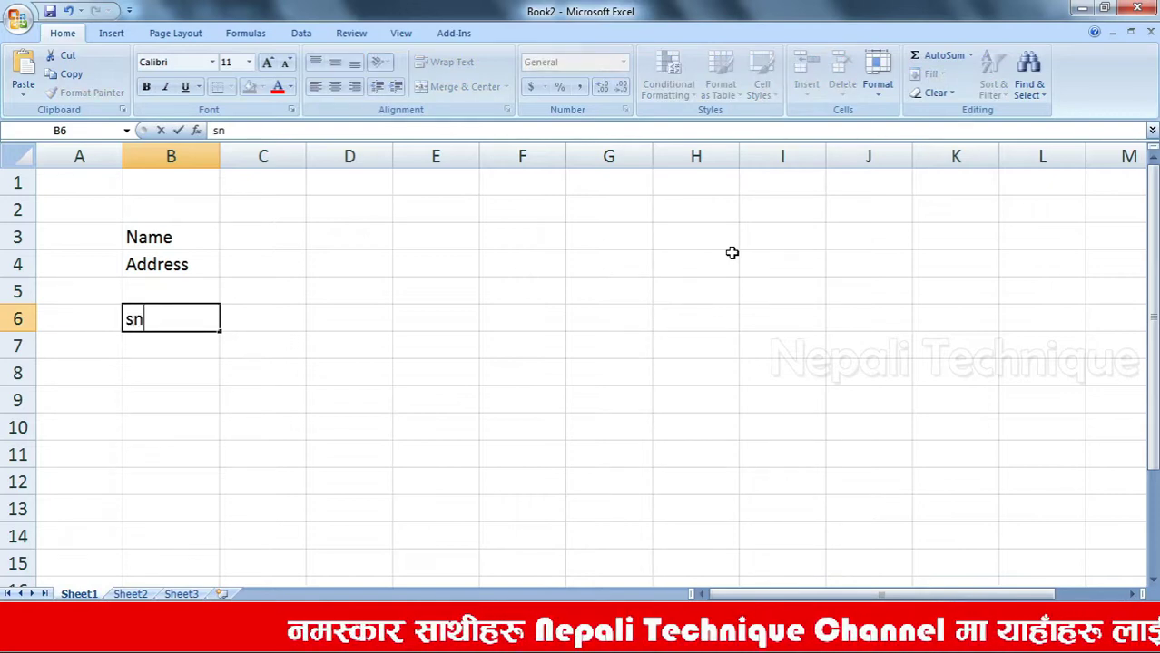
pyautogui.press('Tab')
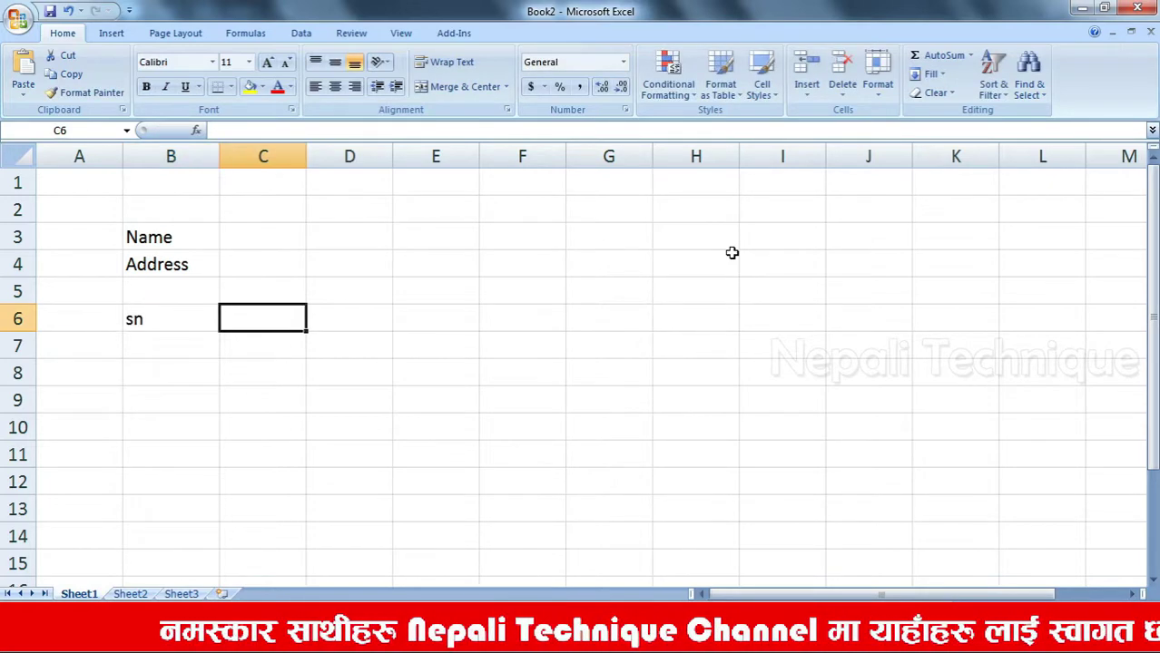
pyautogui.write('name of ')
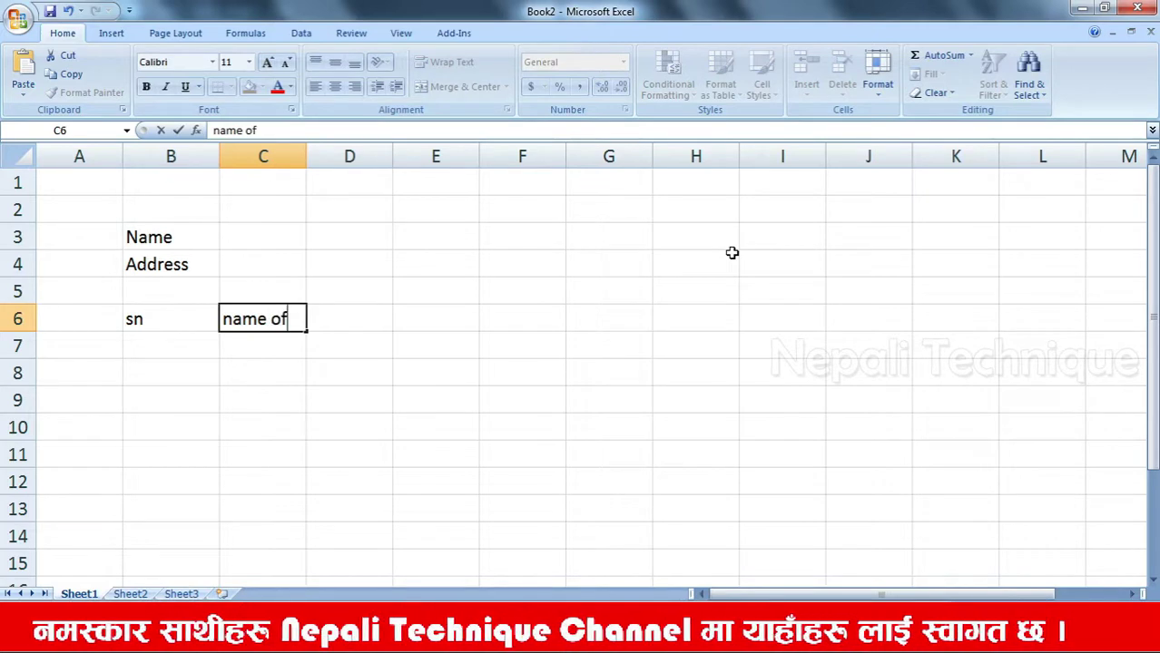
pyautogui.write('goods')
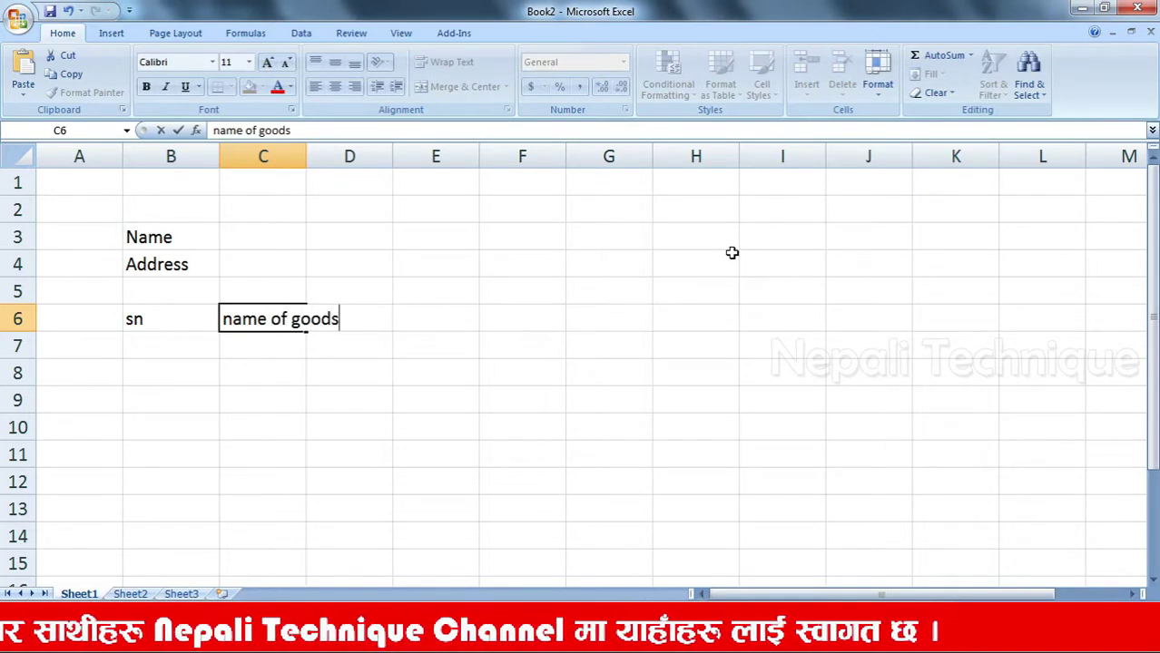
pyautogui.press('Tab')
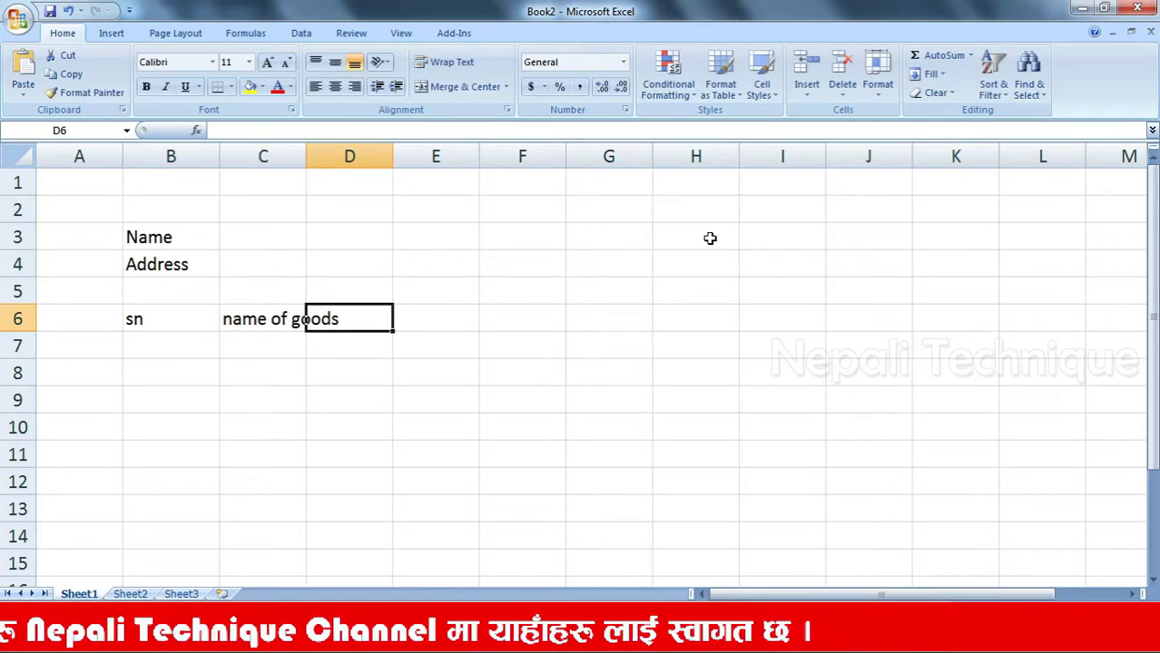
pyautogui.doubleClick(308, 157)
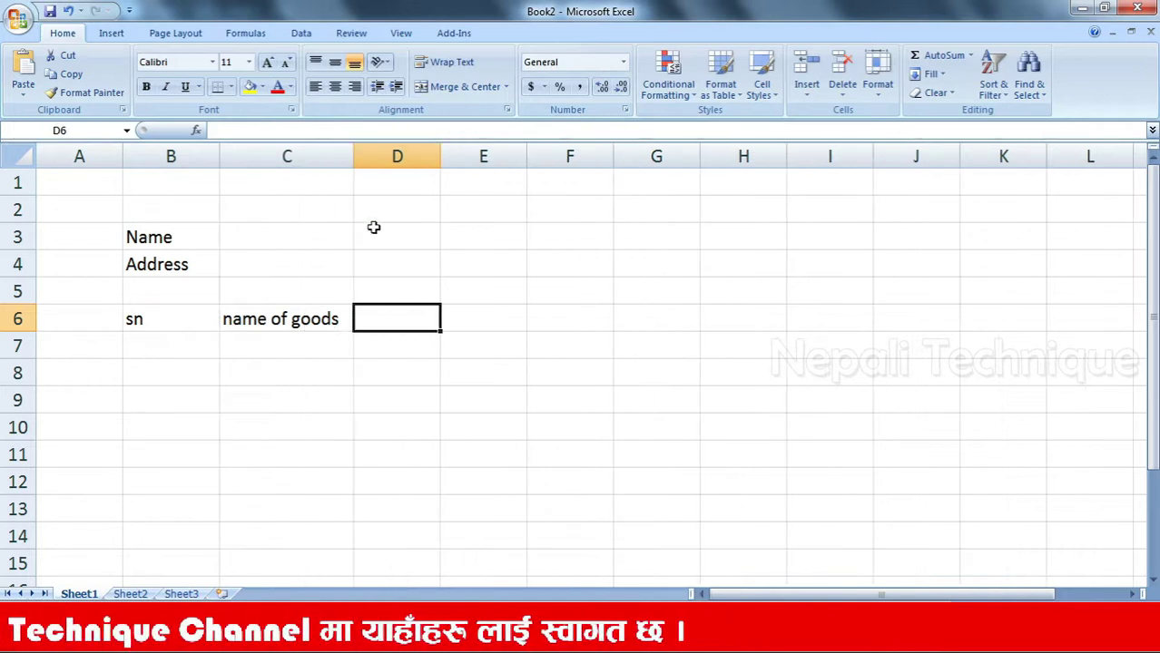
# Add the headers Qty, Rate, Amount, Discount and Total amount, autofitting column H
pyautogui.write('Qt')
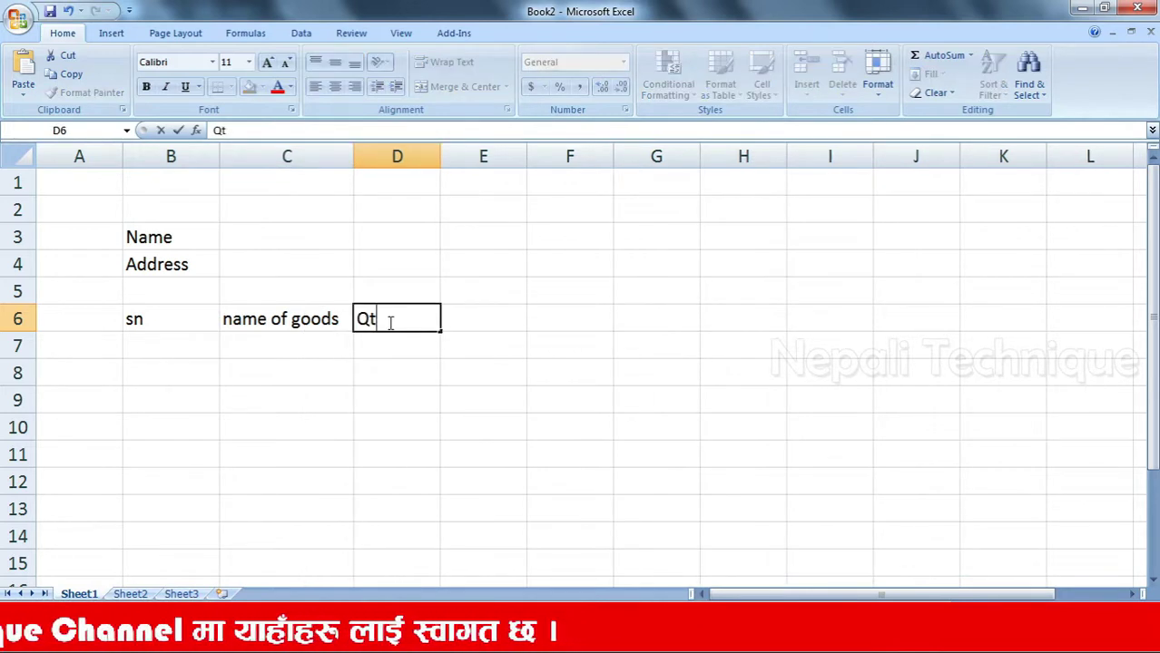
pyautogui.write('y')
pyautogui.press('Tab')
pyautogui.write('Ra')
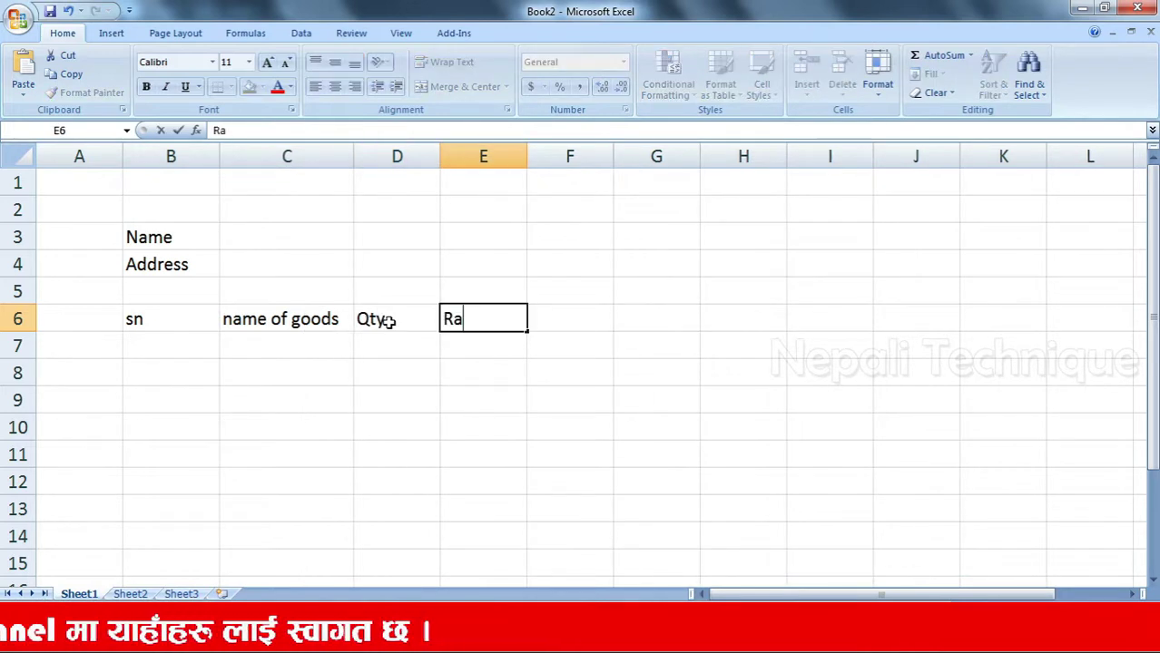
pyautogui.write('te')
pyautogui.press('Tab')
pyautogui.write('A')
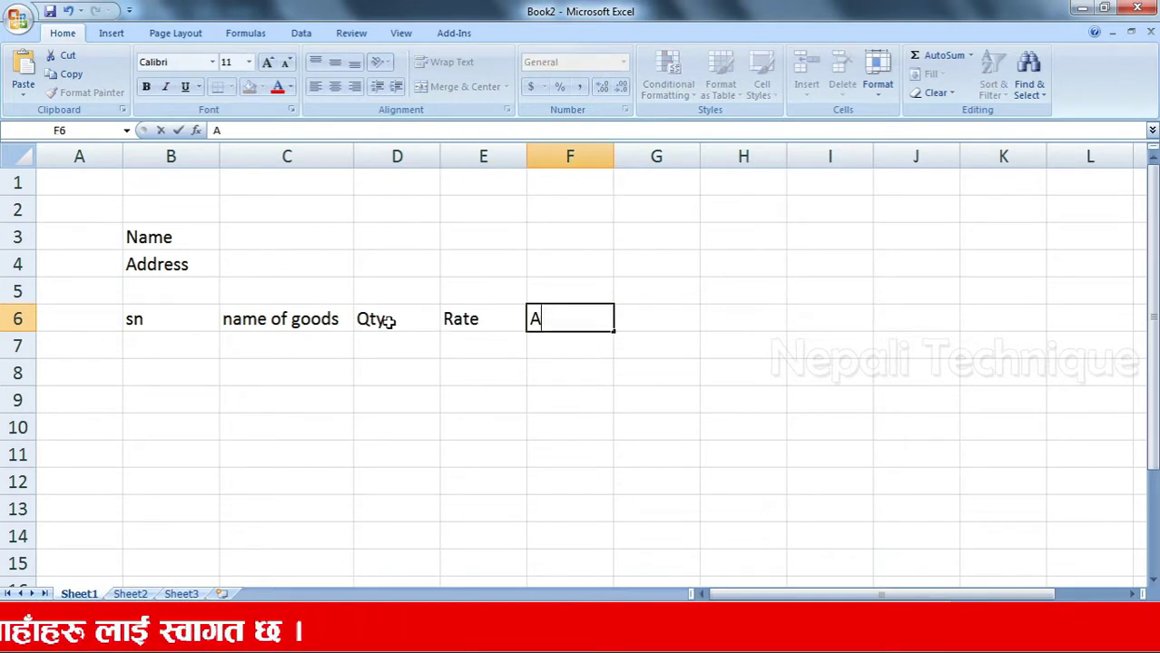
pyautogui.write('mount')
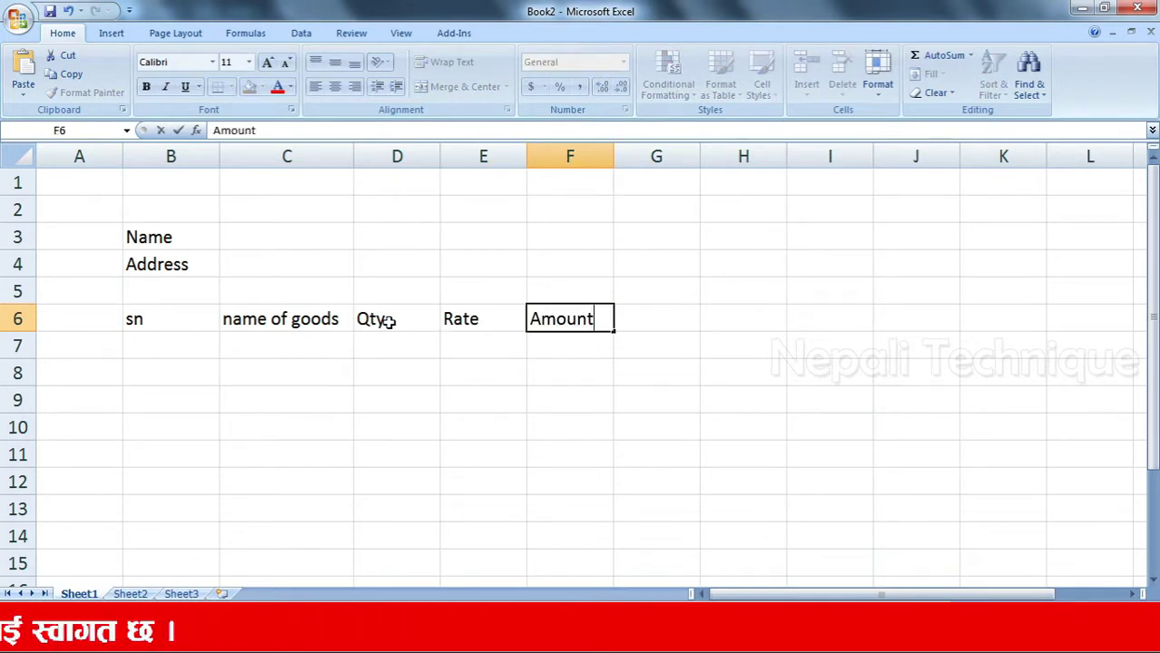
pyautogui.press('Tab')
pyautogui.write('D')
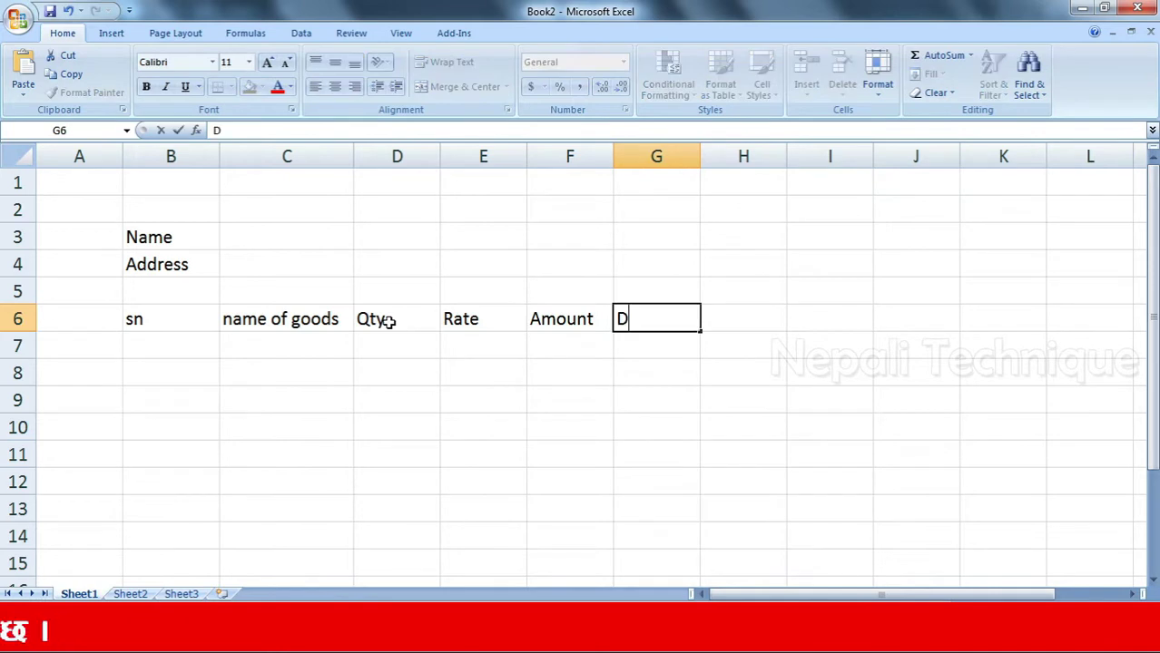
pyautogui.write('ix')
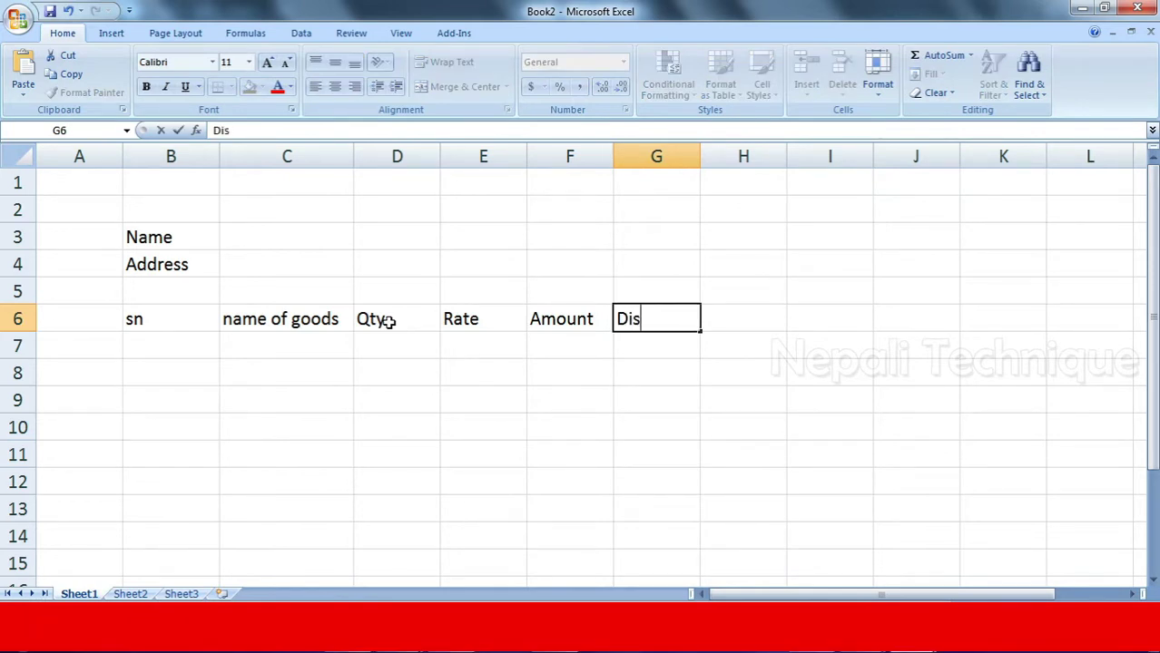
pyautogui.write('count')
pyautogui.press('Tab')
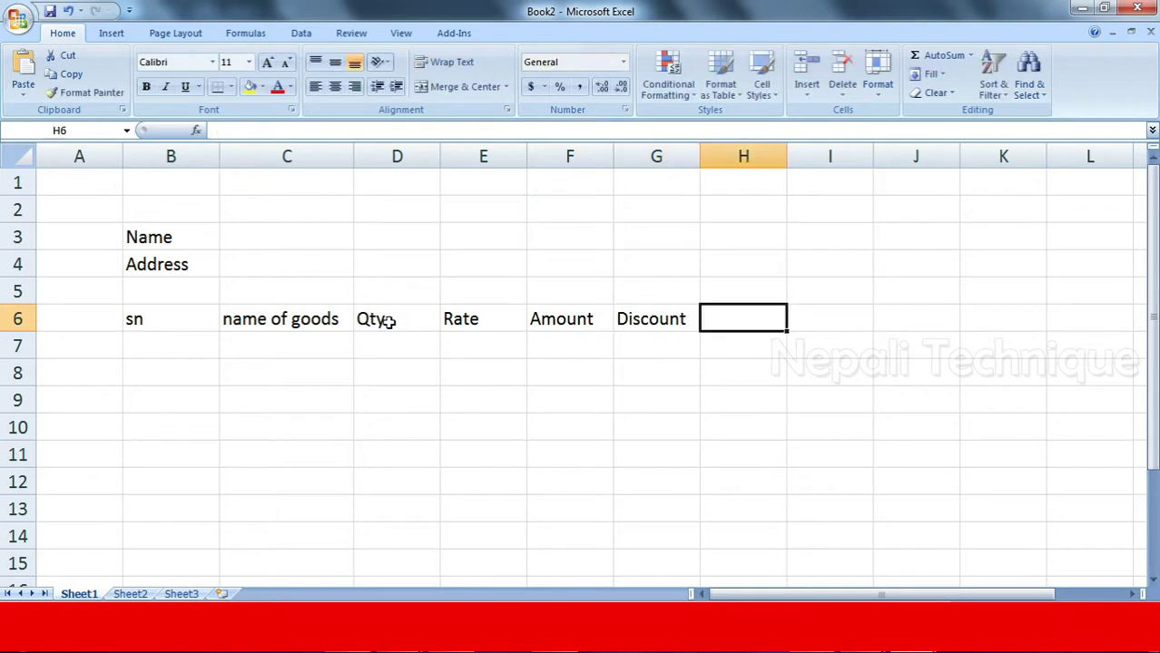
pyautogui.write('Total')
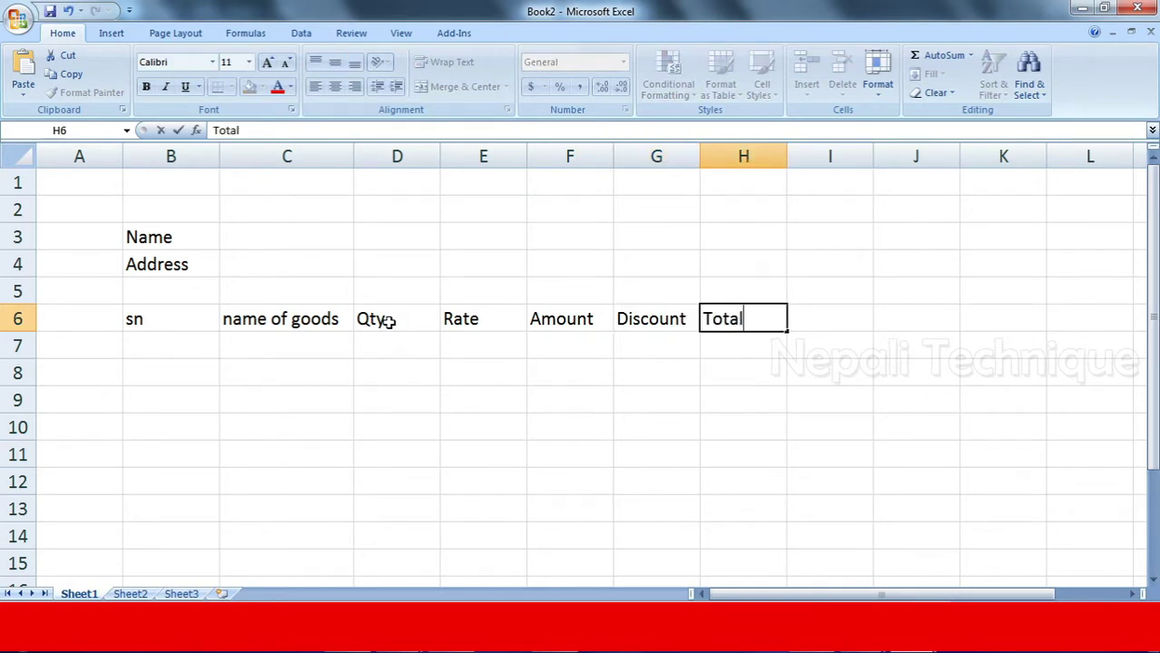
pyautogui.write(' amount')
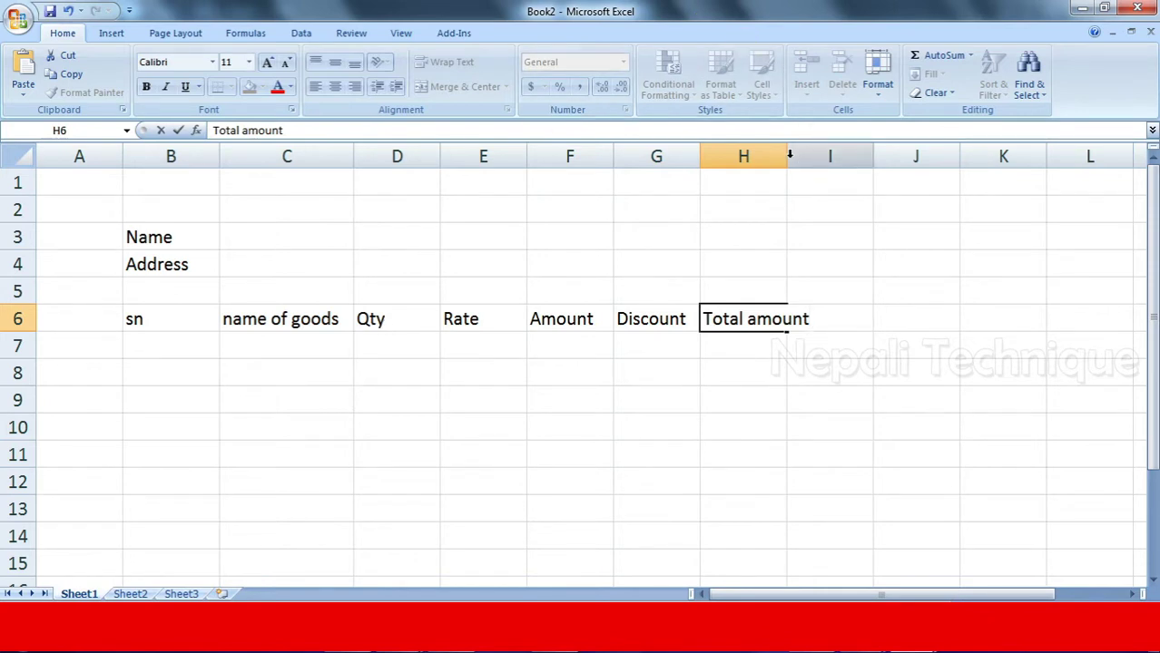
pyautogui.click(777, 157)
pyautogui.doubleClick(784, 157)
# Number the items 1 to 6 down the sn column
pyautogui.click(173, 352)
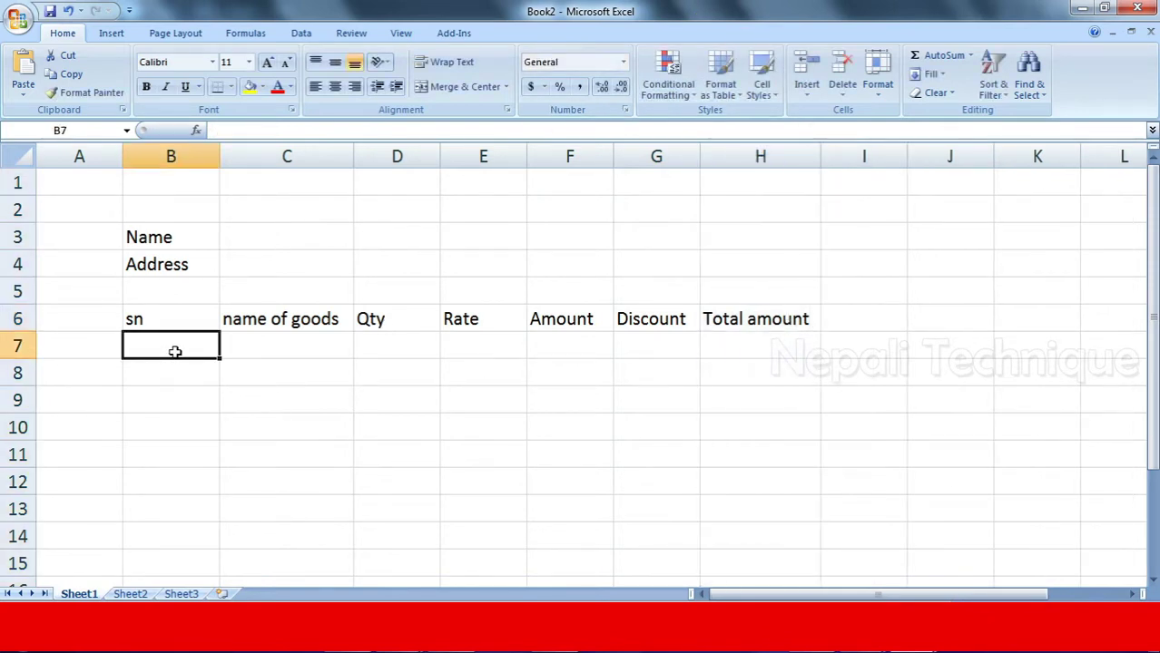
pyautogui.write('1')
pyautogui.moveTo(219, 358); pyautogui.dragTo(214, 501)
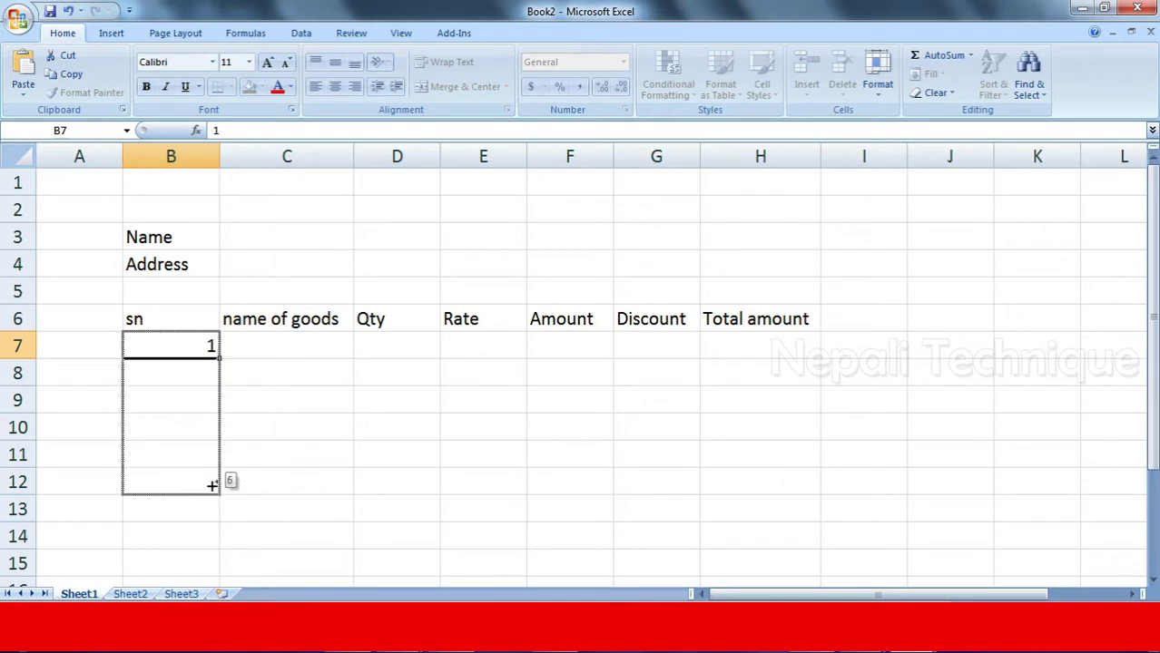
# List book, copy, pen, pencil, dot and Box as the names of goods in C7:C12
pyautogui.click(281, 340)
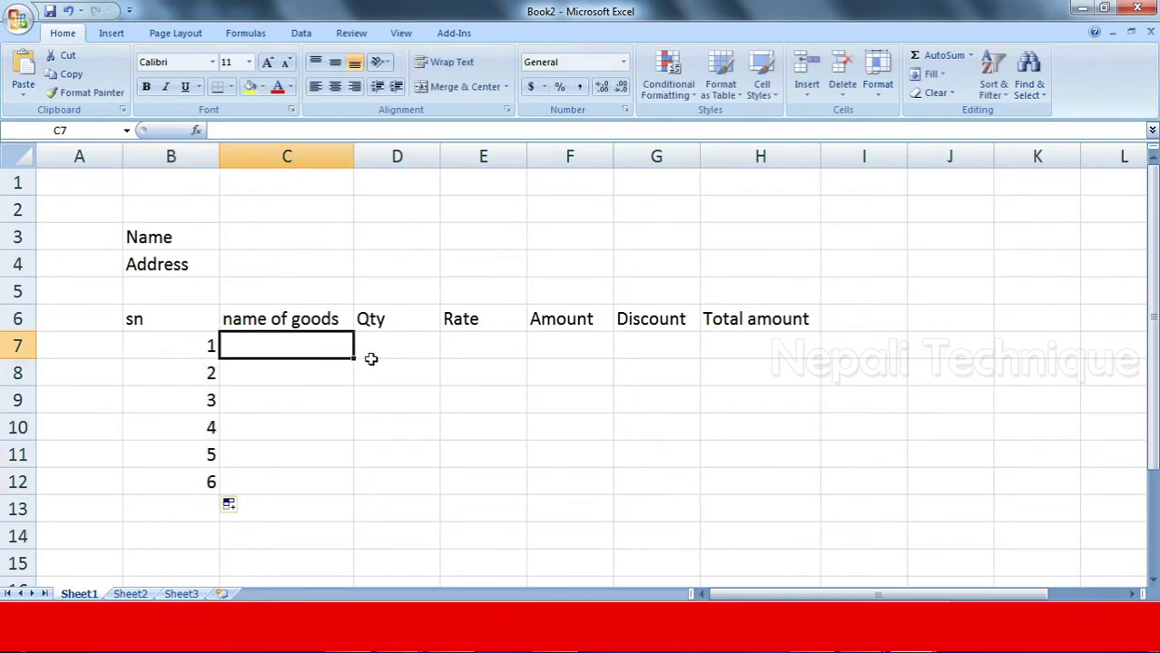
pyautogui.write('book')
pyautogui.press('Return')
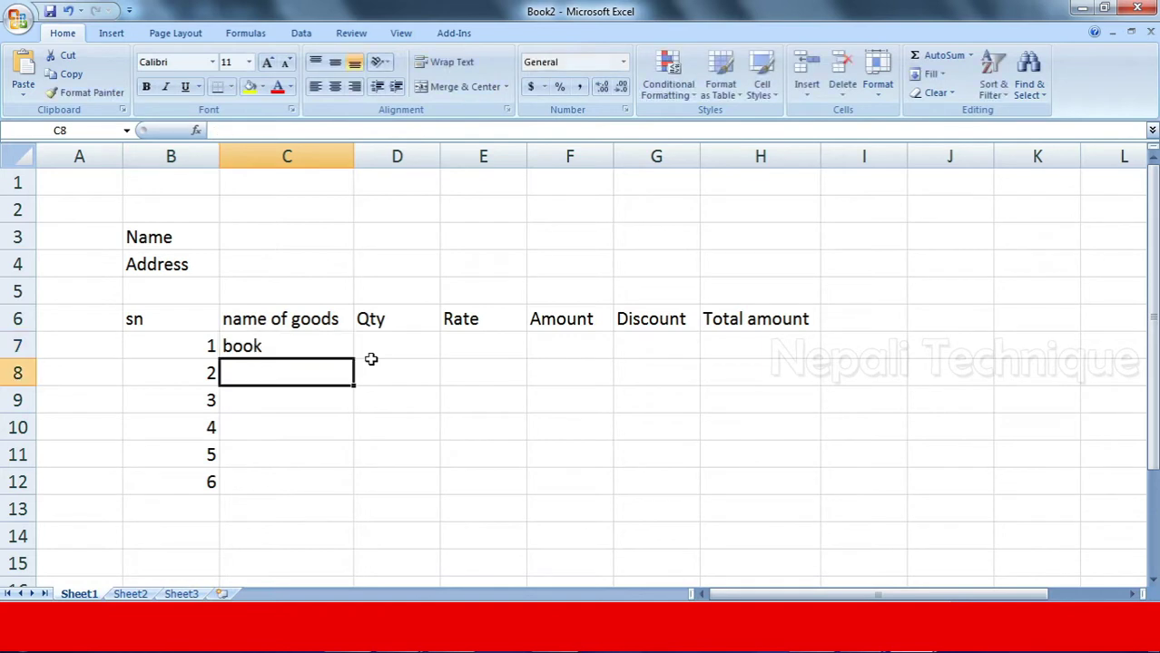
pyautogui.write('copy')
pyautogui.press('Return')
pyautogui.write('pe')
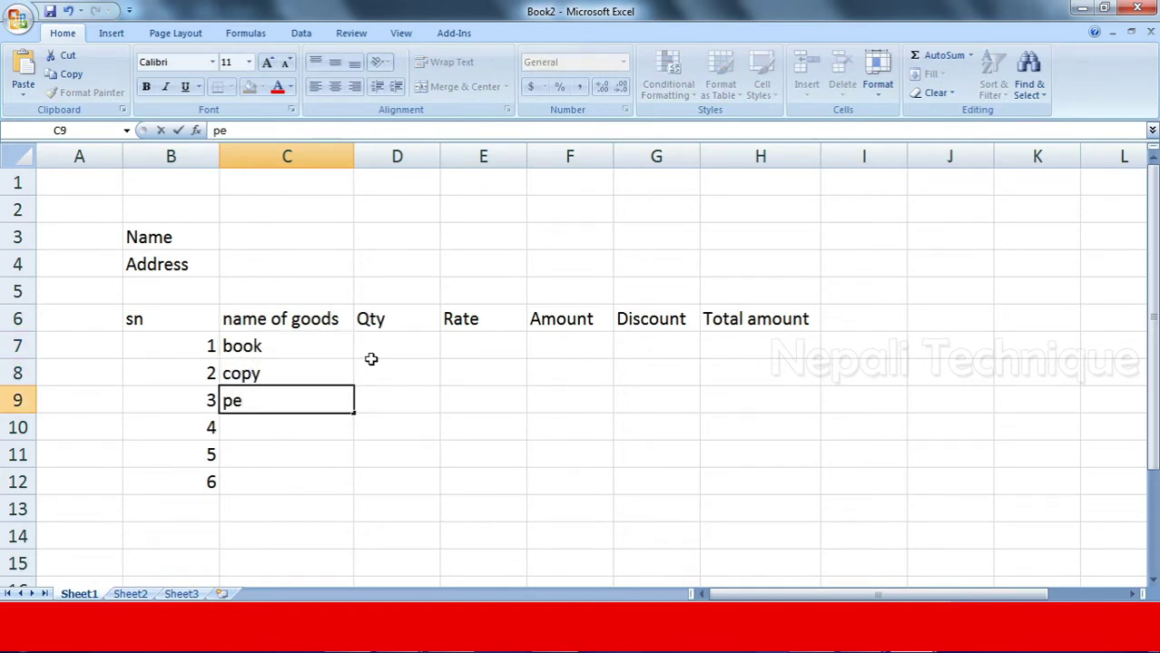
pyautogui.write('n')
pyautogui.press('Return')
pyautogui.write('penci')
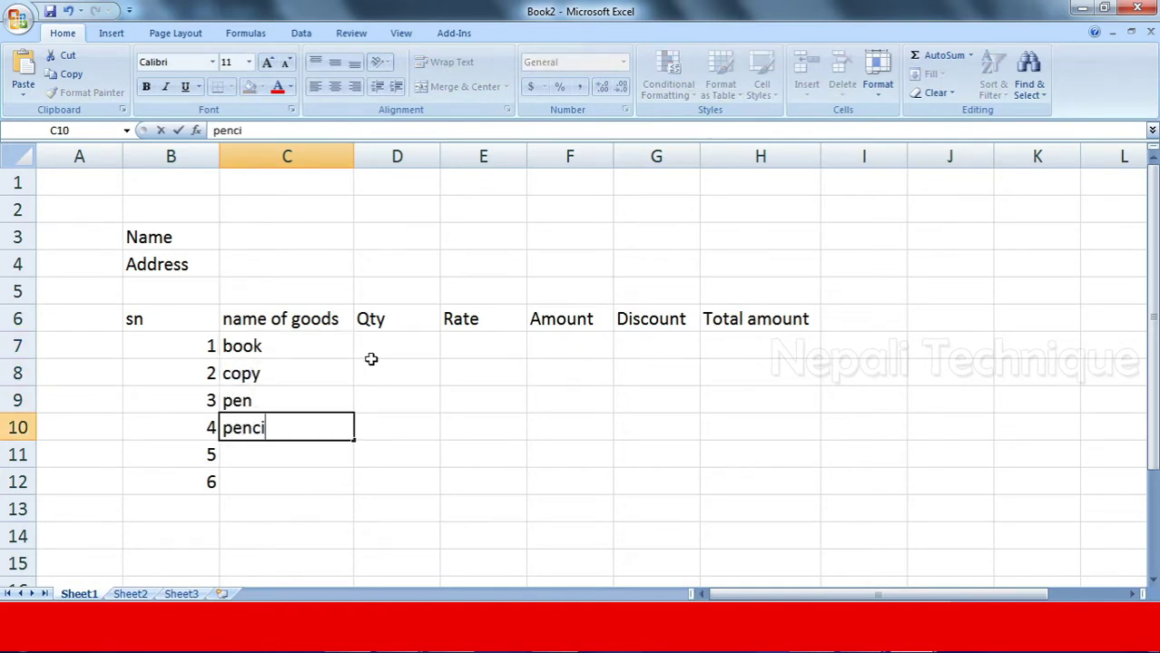
pyautogui.write('l')
pyautogui.press('Return')
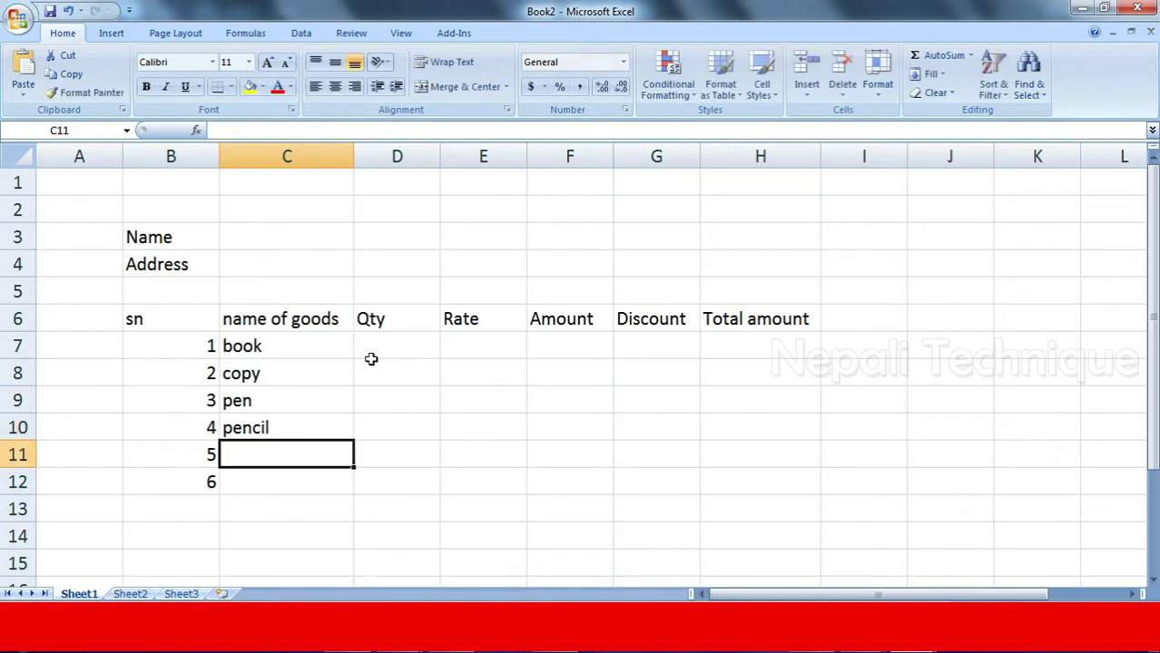
pyautogui.write('dot')
pyautogui.press('Return')
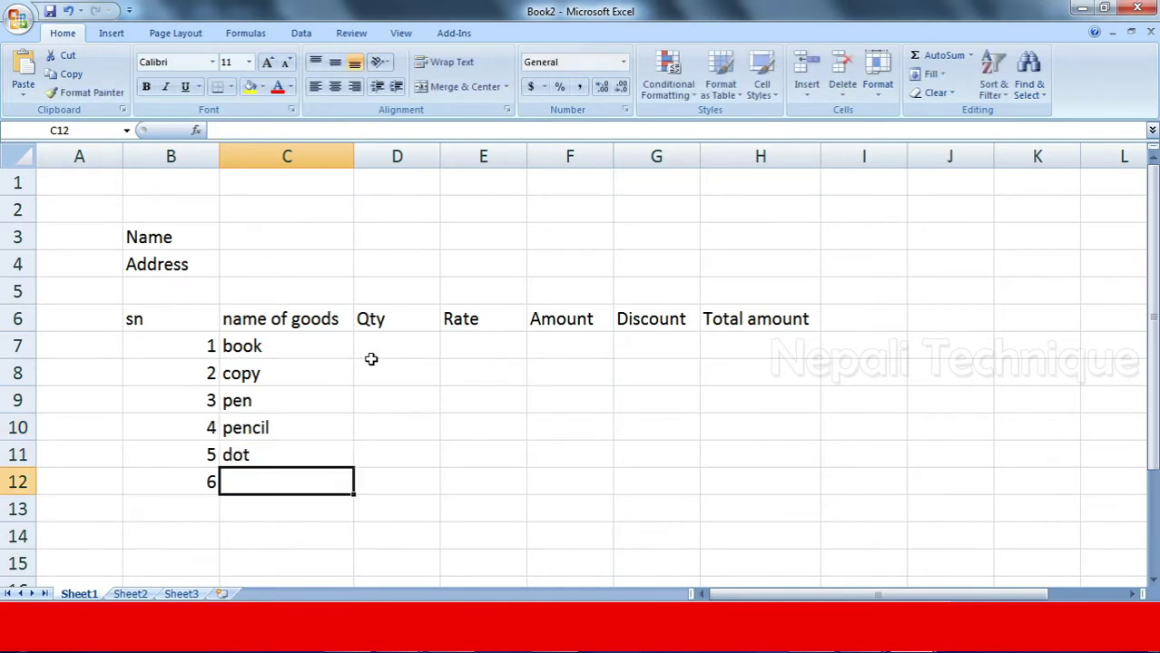
pyautogui.write('BOx')
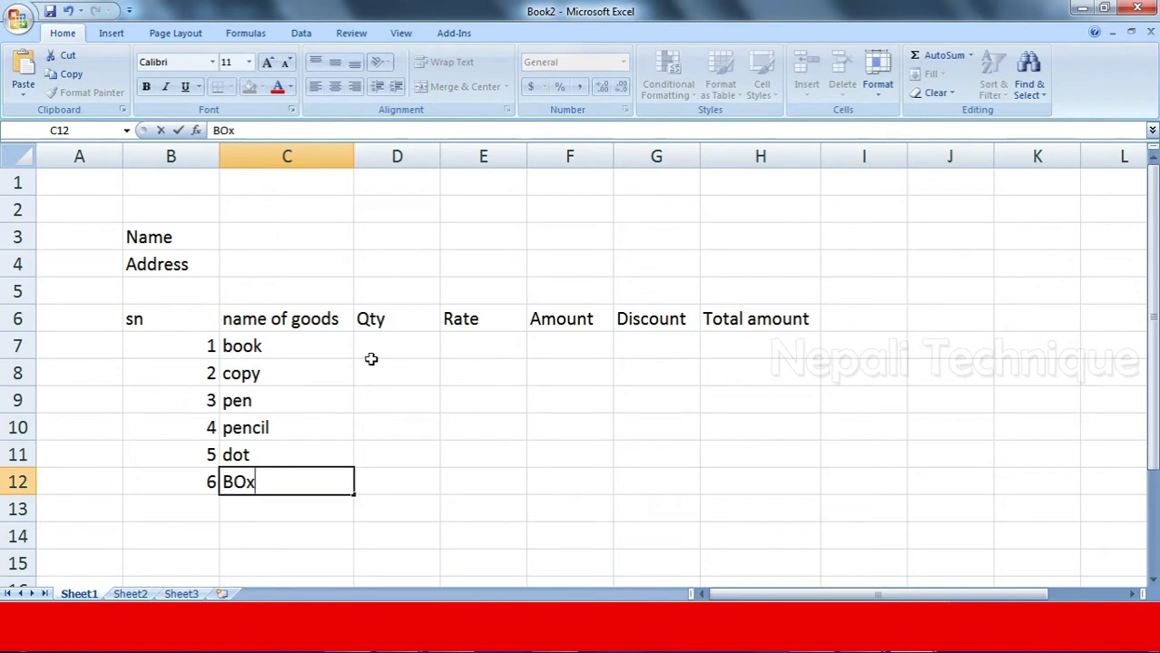
pyautogui.press('BackSpace')
pyautogui.press('BackSpace')
pyautogui.write('ox\\\\')
pyautogui.press('BackSpace')
pyautogui.press('BackSpace')
pyautogui.press('BackSpace')
pyautogui.press('BackSpace')
pyautogui.write('o')
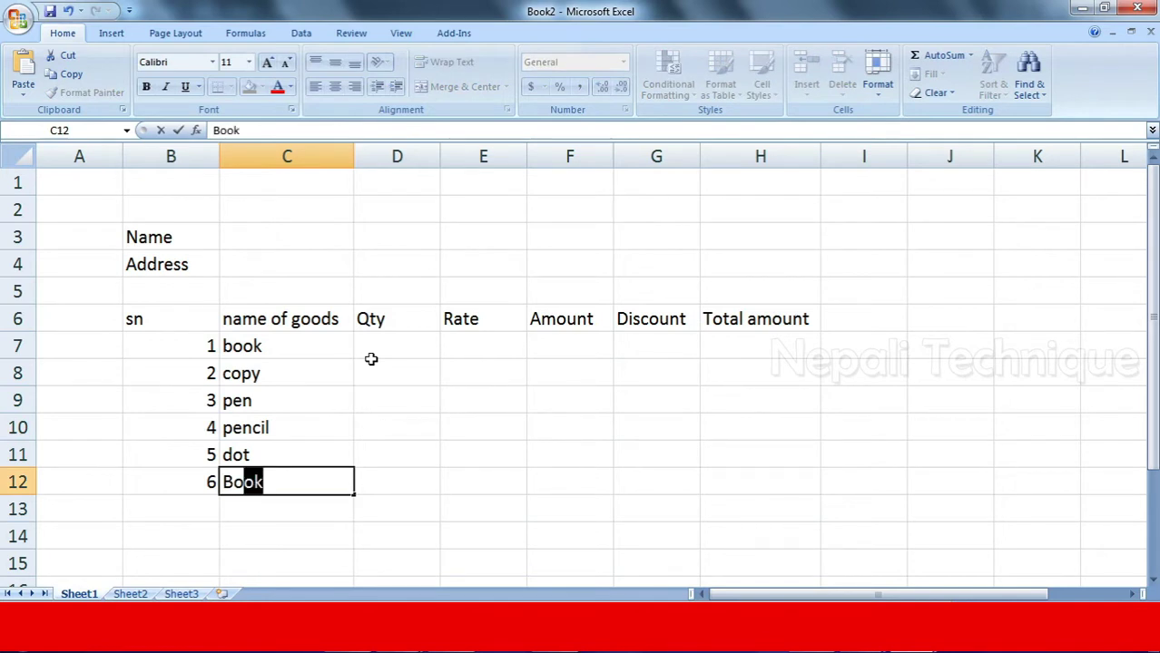
pyautogui.write('x')
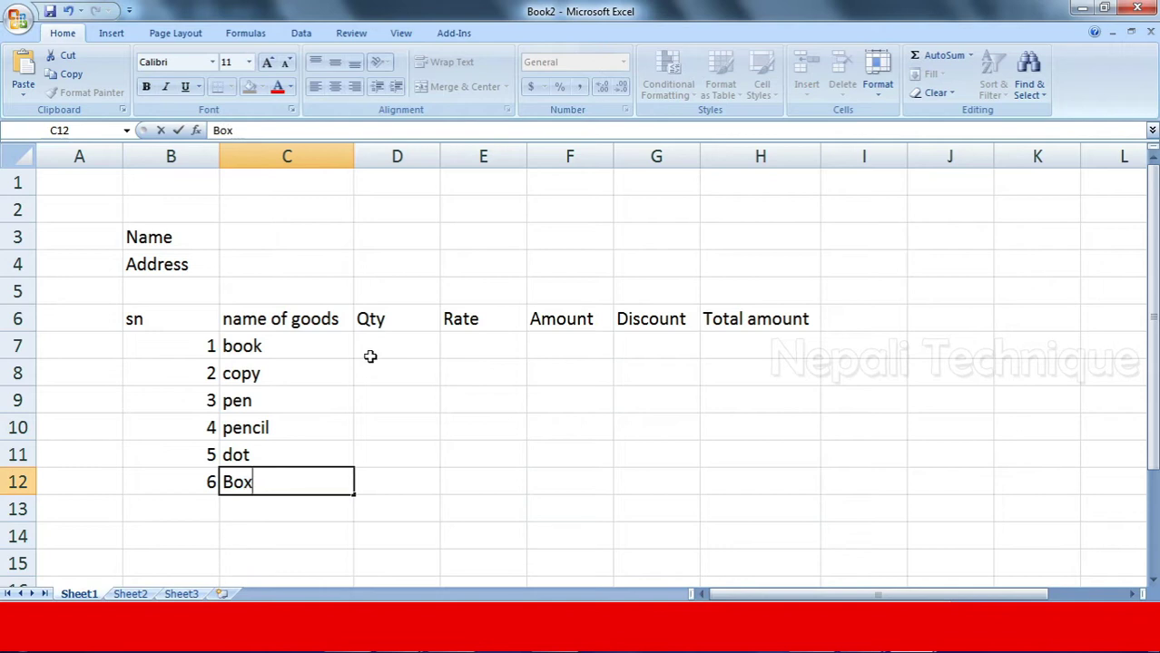
# Enter the quantities 22, 33, 44, 33, 22 and 11 down column D
pyautogui.click(379, 345)
pyautogui.write('22')
pyautogui.click(397, 366)
pyautogui.write('3')
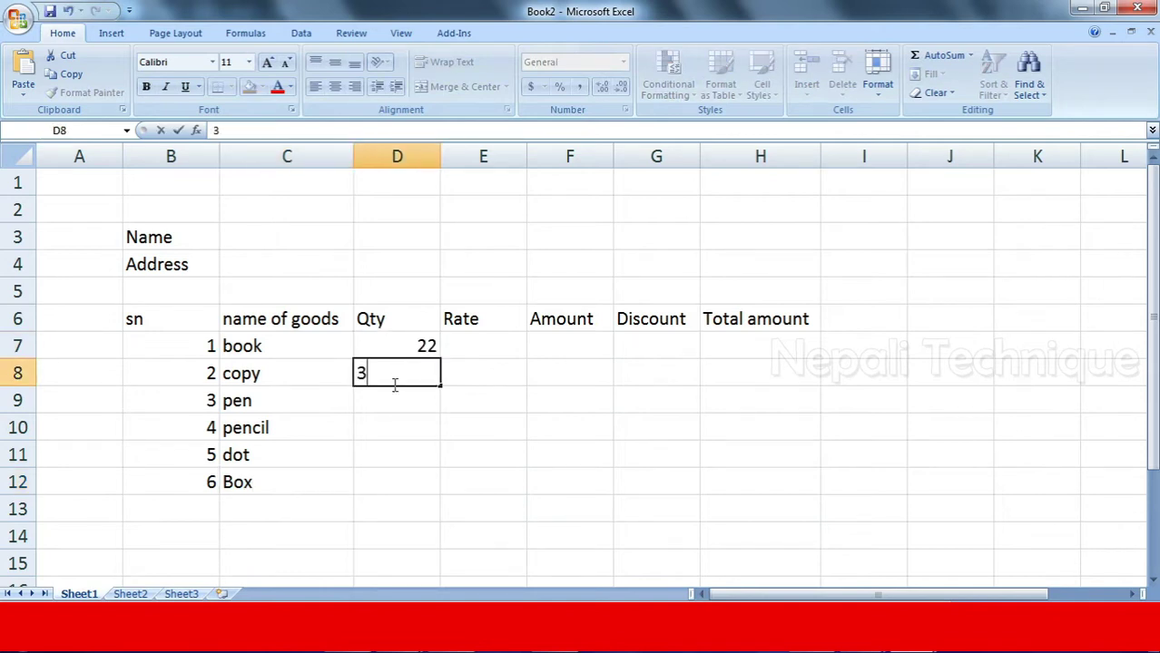
pyautogui.write('3')
pyautogui.click(388, 394)
pyautogui.write('44')
pyautogui.click(386, 427)
pyautogui.write('33')
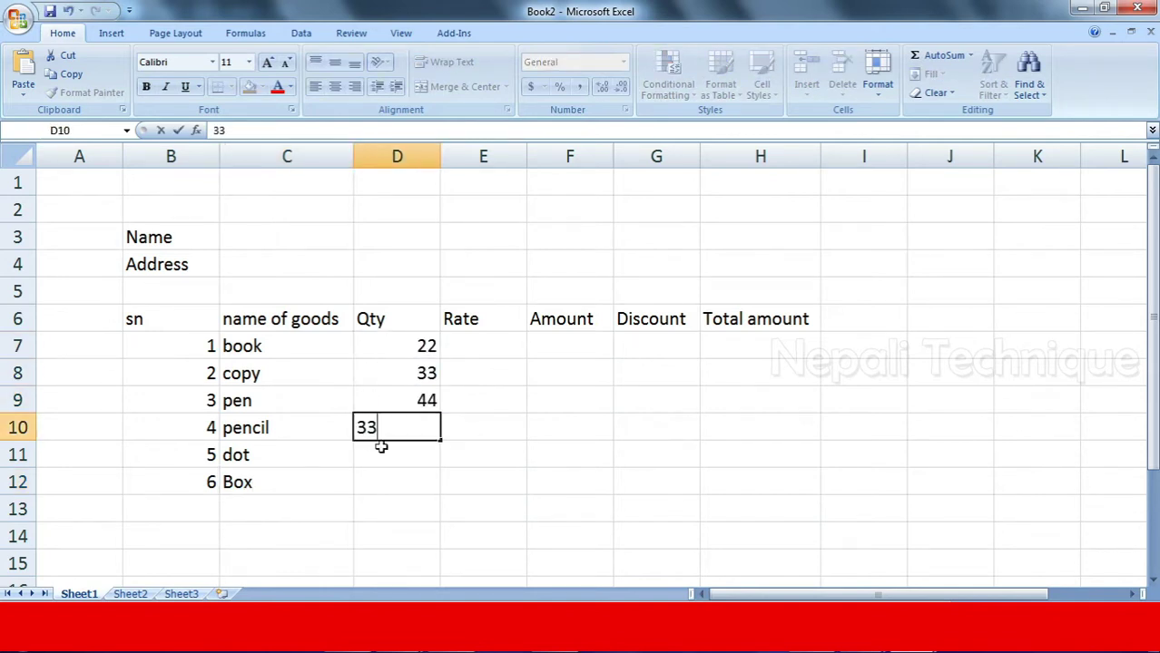
pyautogui.click(382, 451)
pyautogui.write('22')
pyautogui.click(384, 481)
pyautogui.write('11')
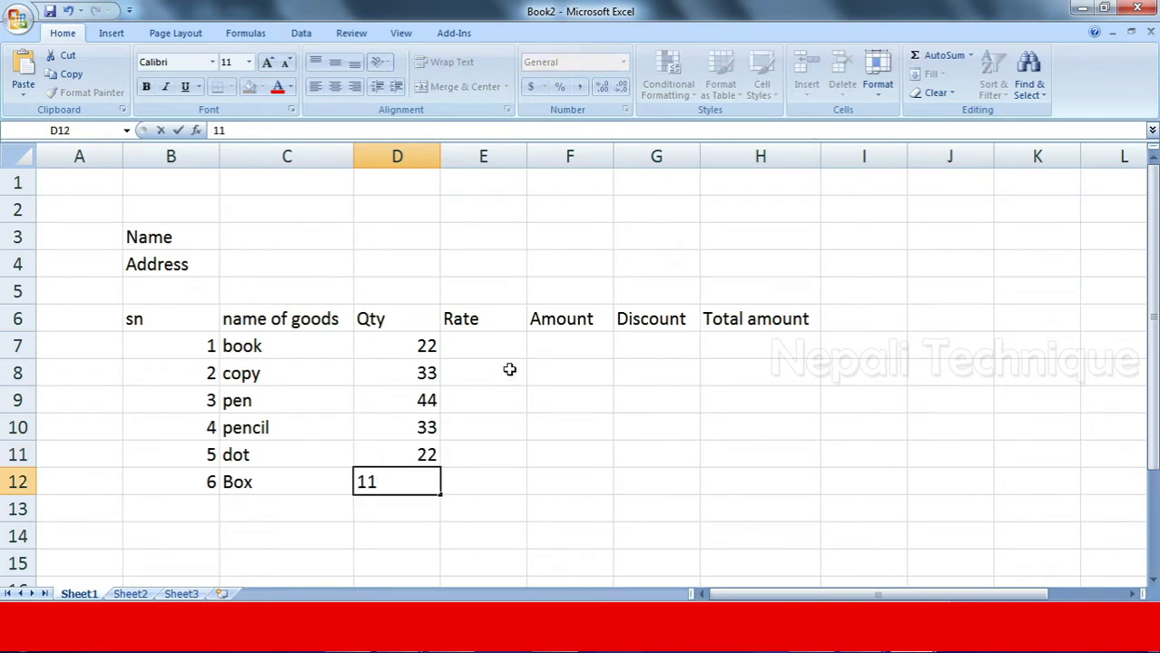
# Enter the rates 44, 33, 22, 22 and 22 for the first five goods
pyautogui.click(491, 342)
pyautogui.write('44')
pyautogui.click(472, 372)
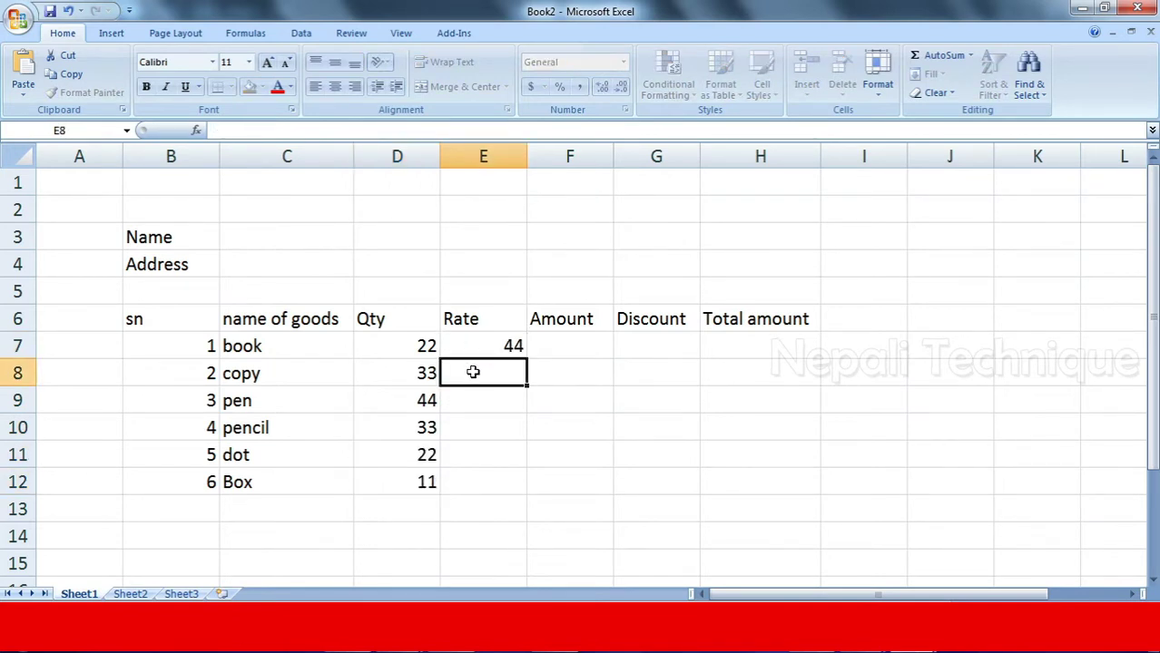
pyautogui.write('33')
pyautogui.click(473, 397)
pyautogui.write('22')
pyautogui.click(477, 423)
pyautogui.write('22')
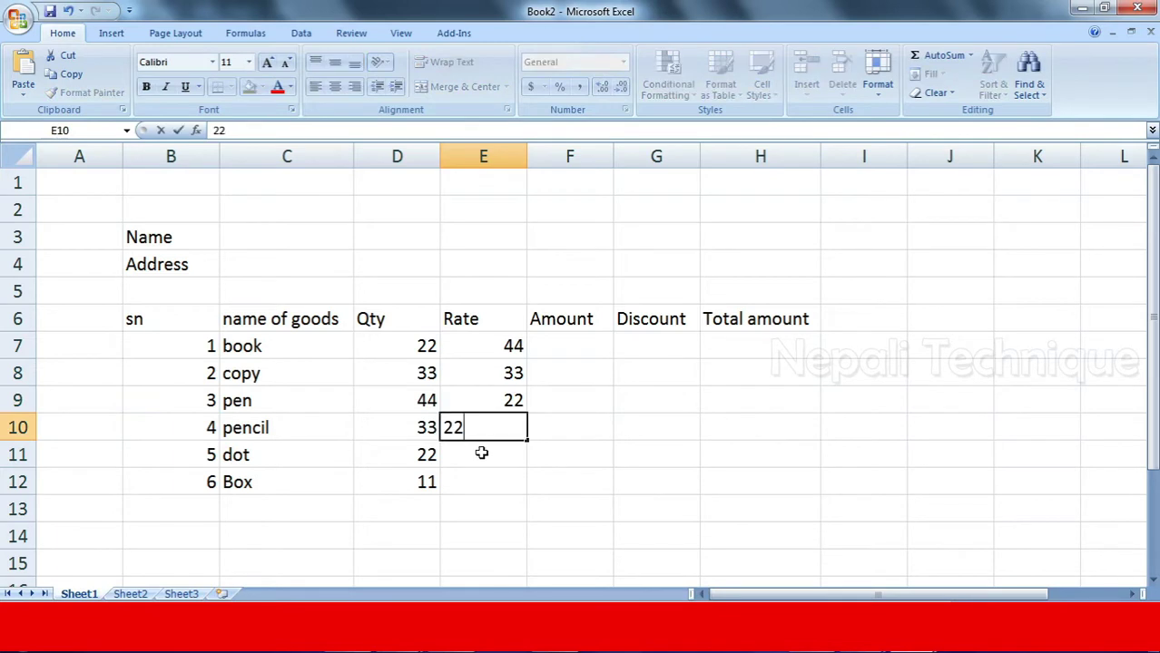
pyautogui.click(479, 453)
pyautogui.write('22')
pyautogui.click(474, 482)
# Give Box a rate of 22, then fill =D7*E7 down F7:F12 for amounts 968 to 242
pyautogui.write('22')
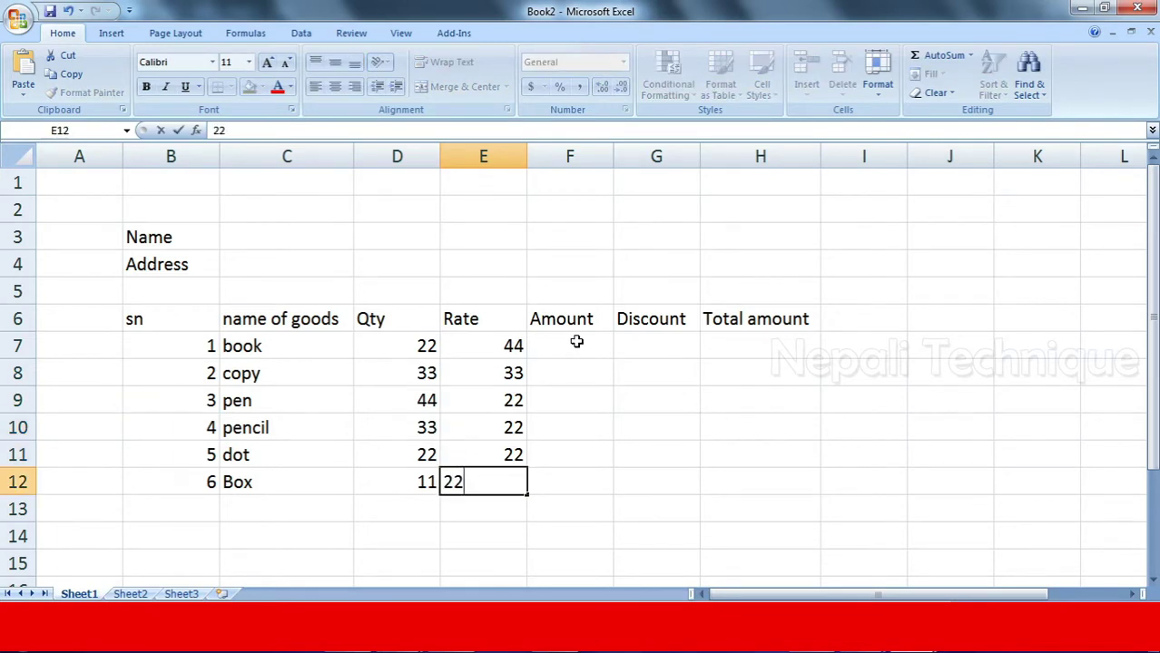
pyautogui.click(575, 339)
pyautogui.write('=')
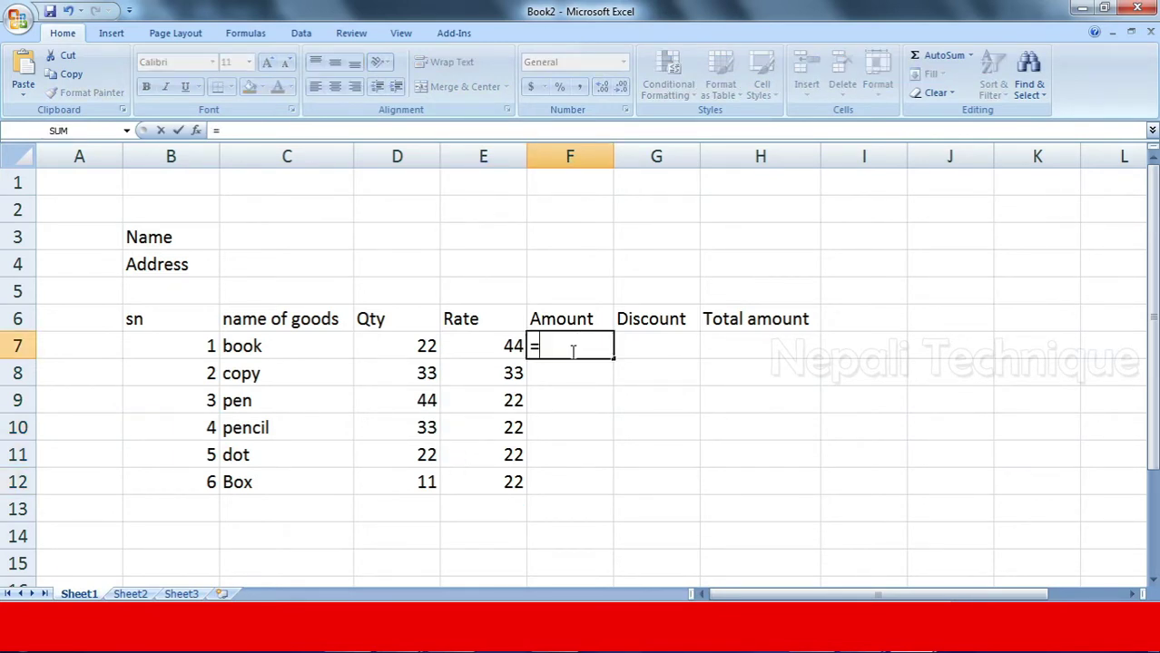
pyautogui.click(419, 347)
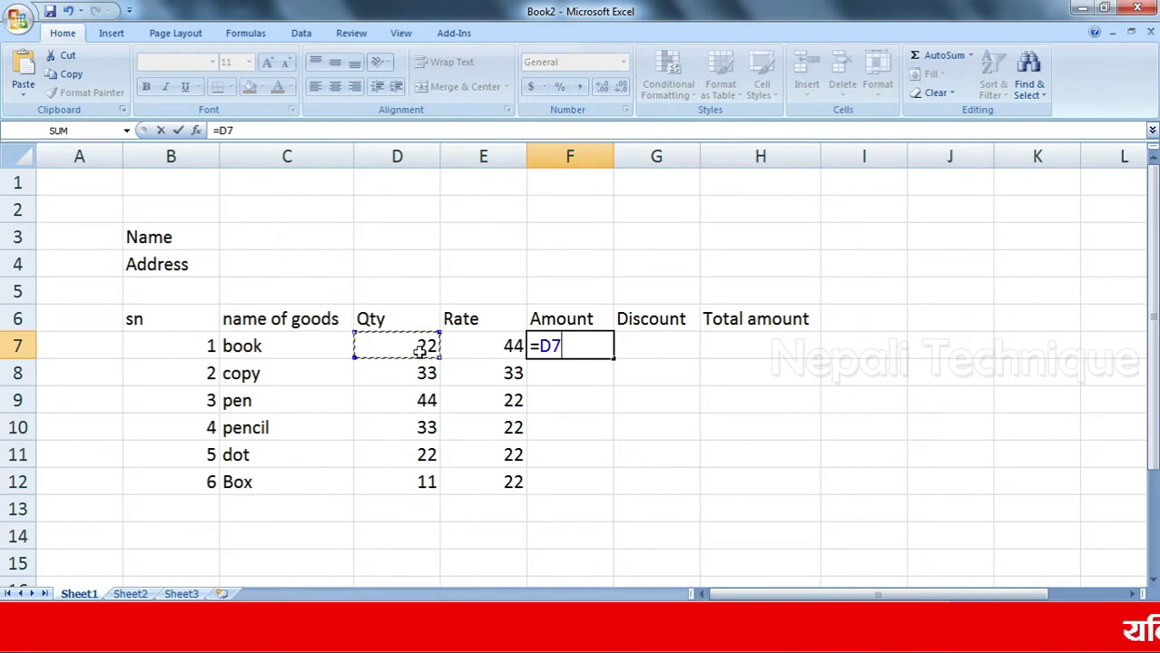
pyautogui.write('*')
pyautogui.click(499, 354)
pyautogui.press('Return')
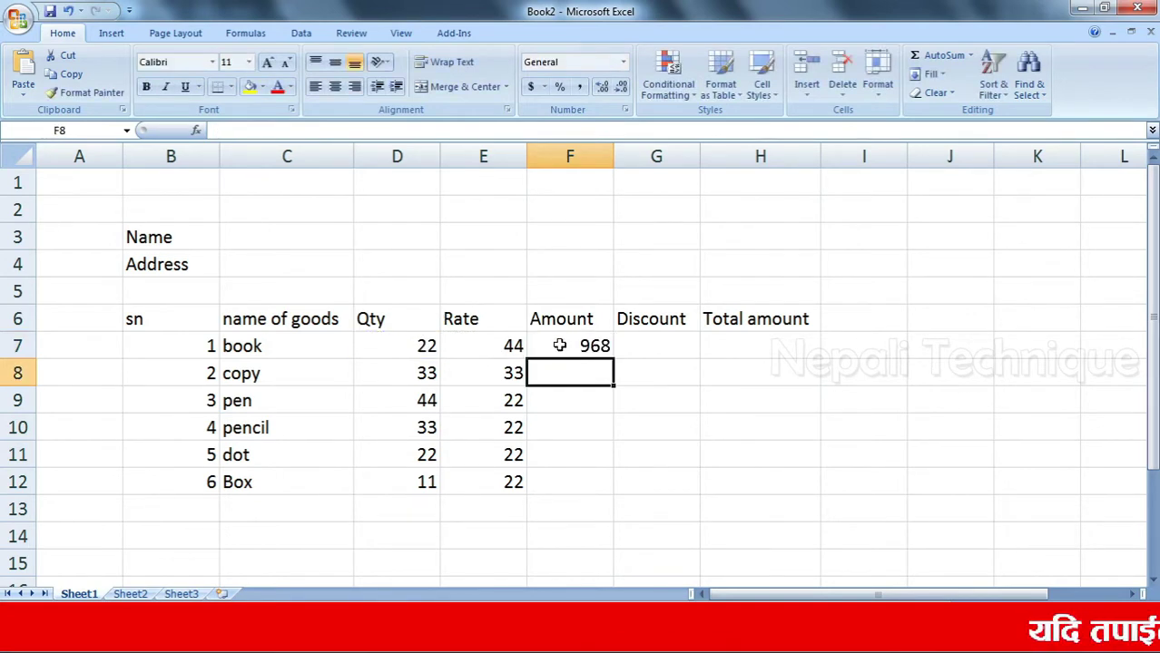
pyautogui.click(563, 344)
pyautogui.moveTo(611, 365); pyautogui.dragTo(608, 490)
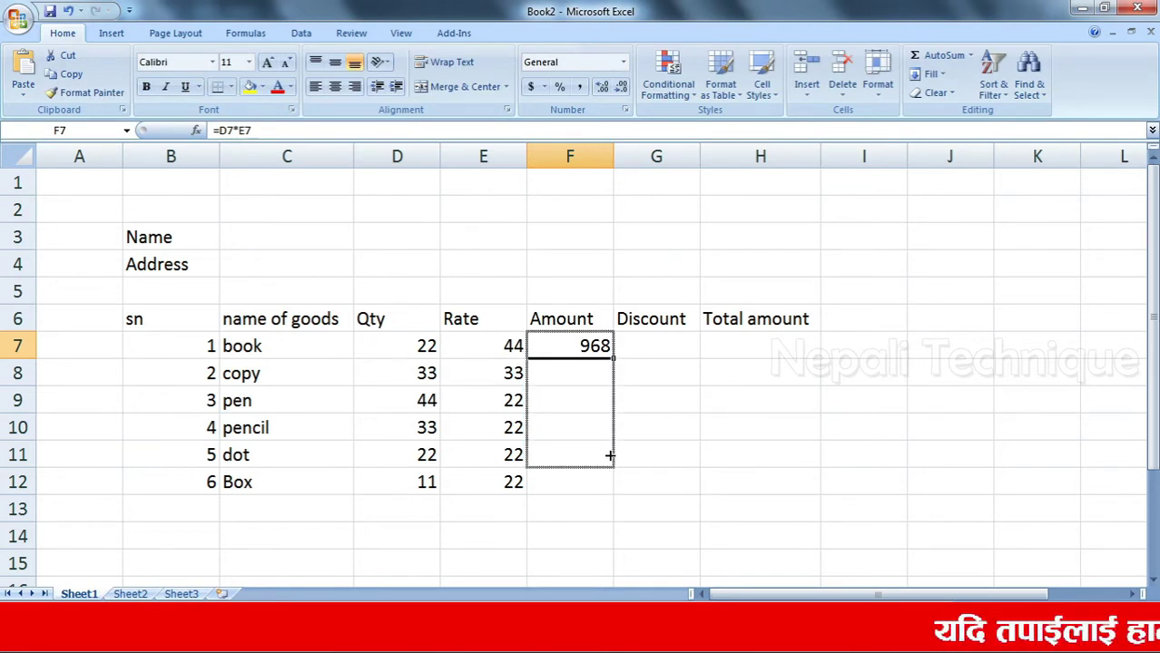
pyautogui.click(758, 476)
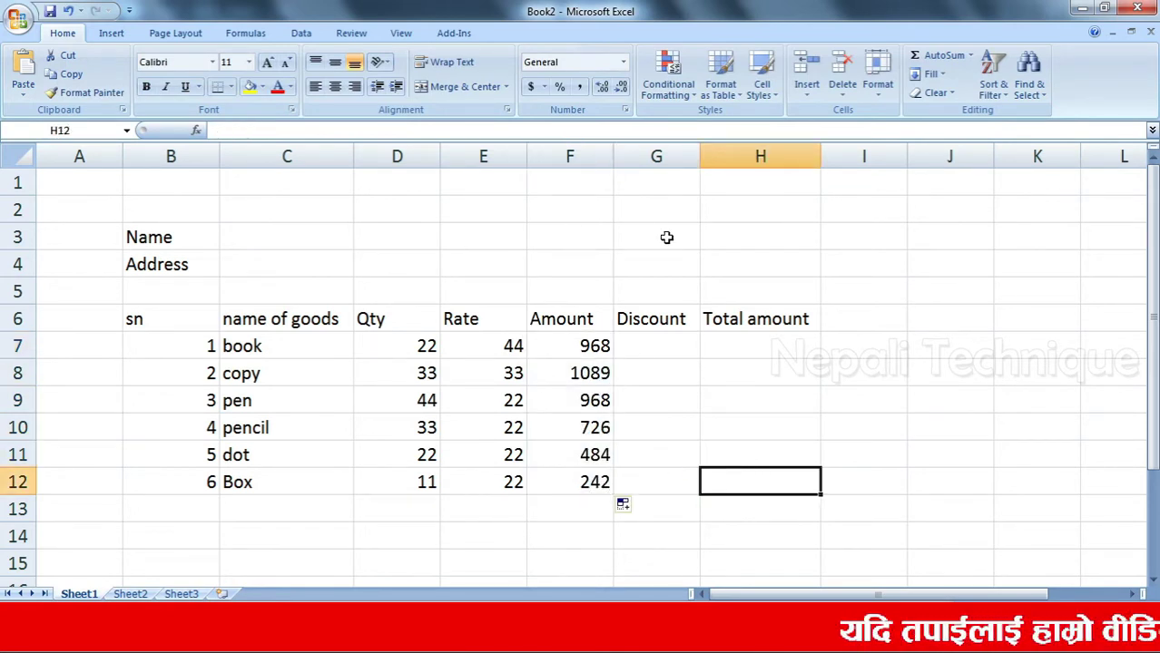
# Put the label Dicount in F2 with 10% beside it in G2
pyautogui.click(534, 230)
pyautogui.click(553, 208)
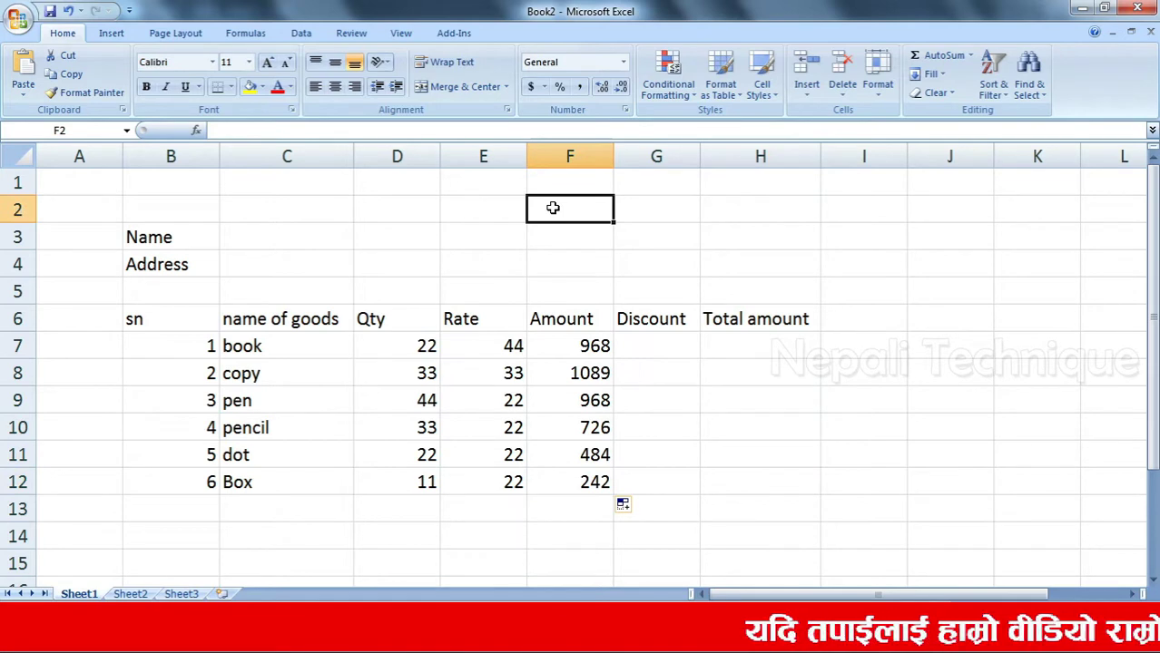
pyautogui.write('Dicount')
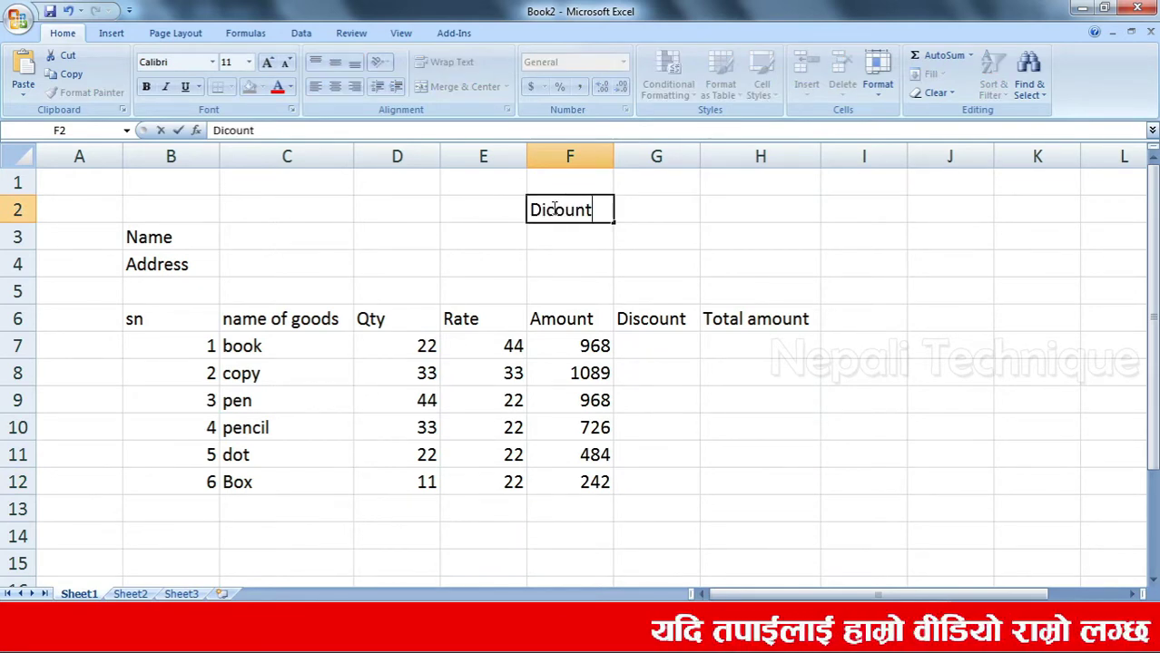
pyautogui.press('Tab')
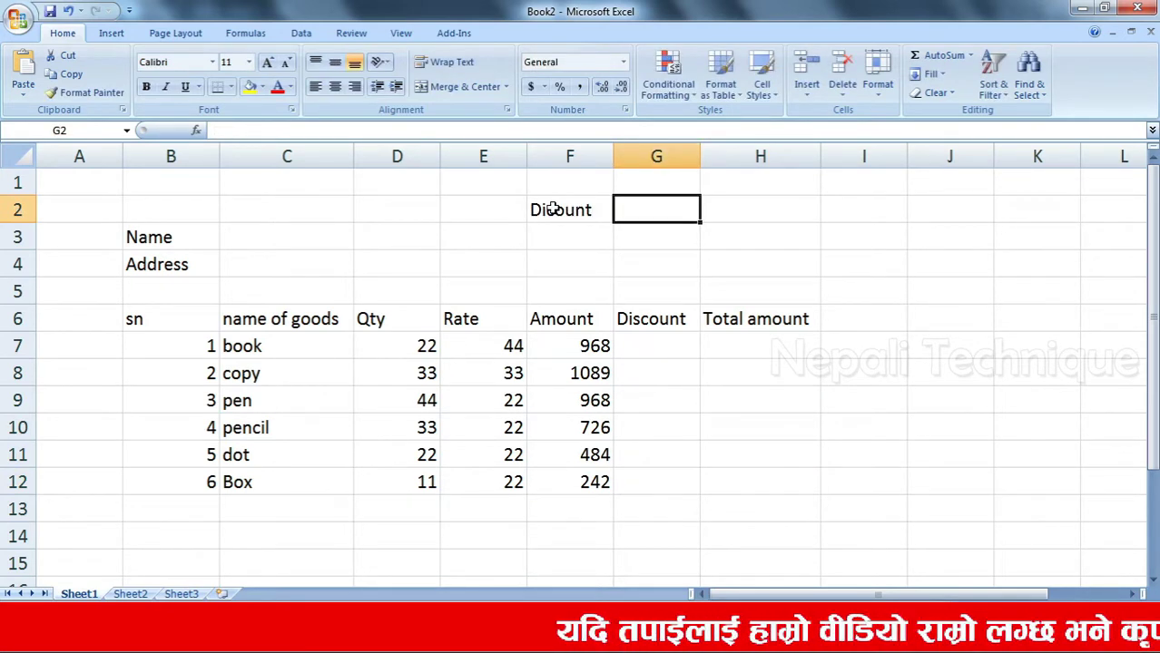
pyautogui.write('1')
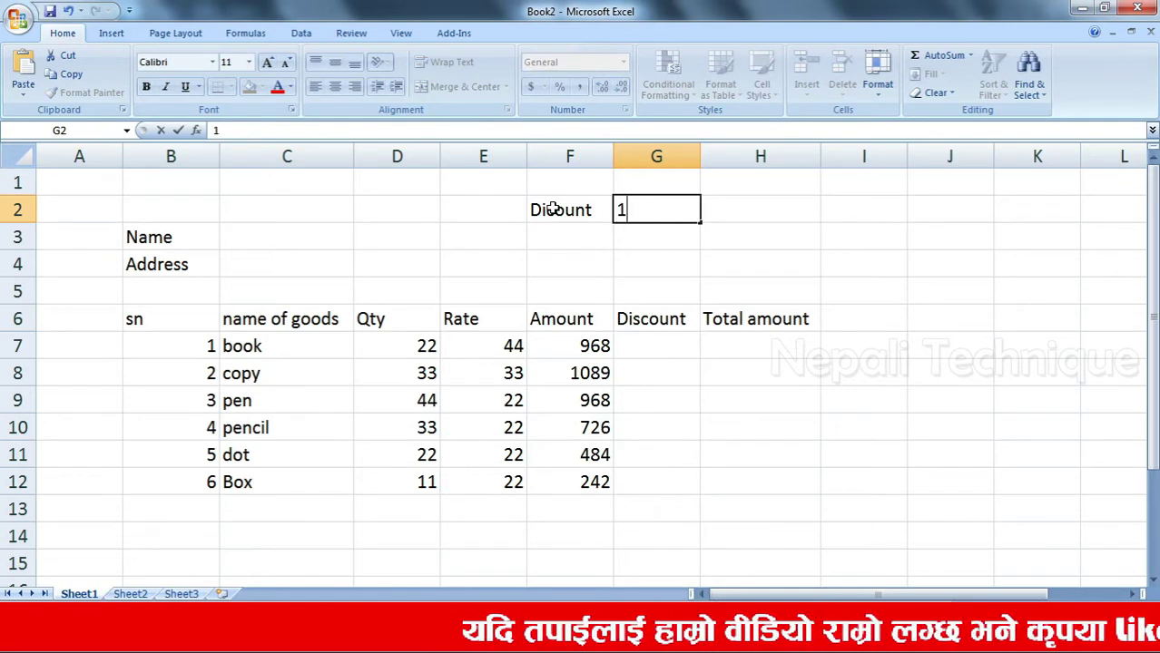
pyautogui.write('0%')
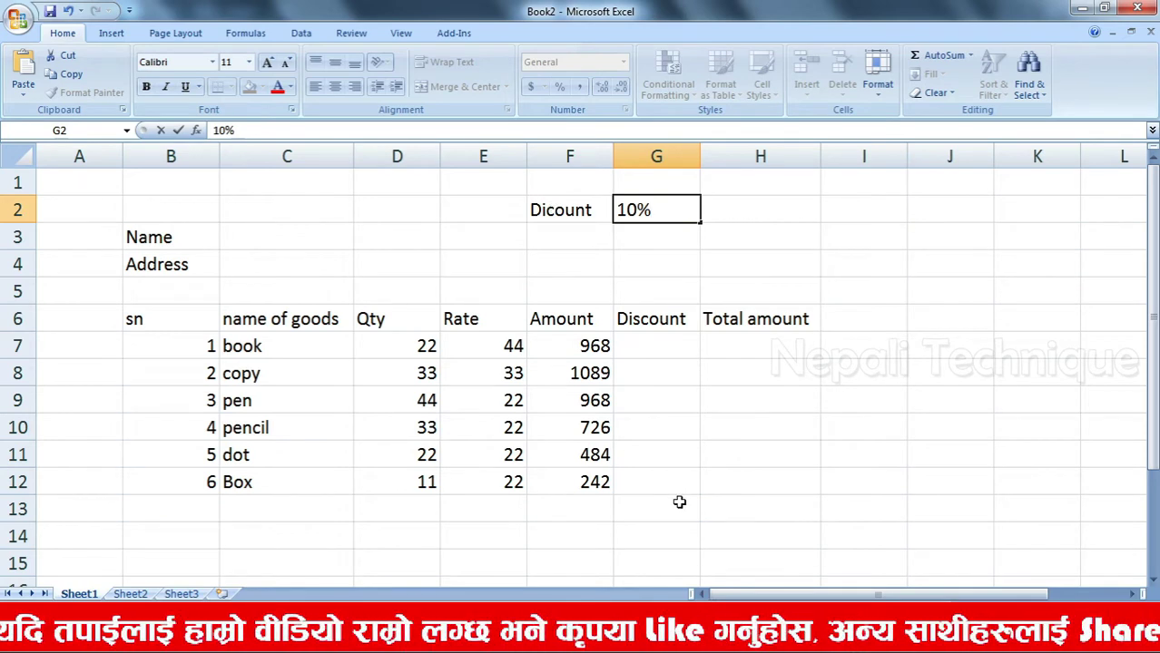
# Enter =F7*10% in G7, fill it down to G11 and widen column G
pyautogui.click(646, 346)
pyautogui.write('=')
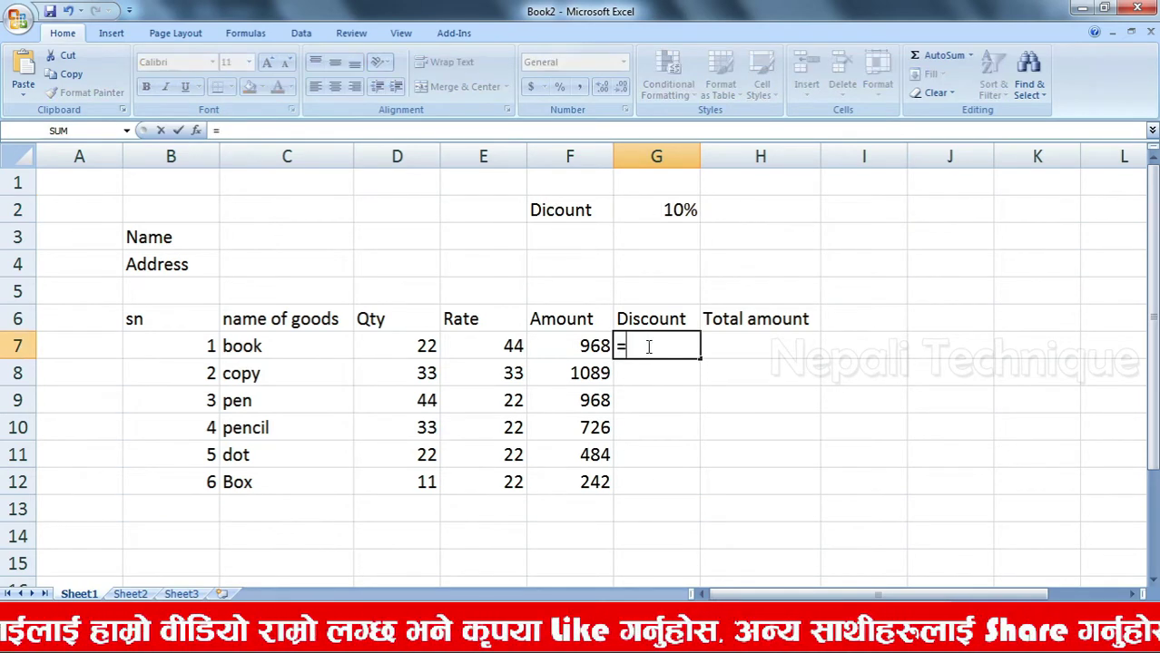
pyautogui.click(585, 350)
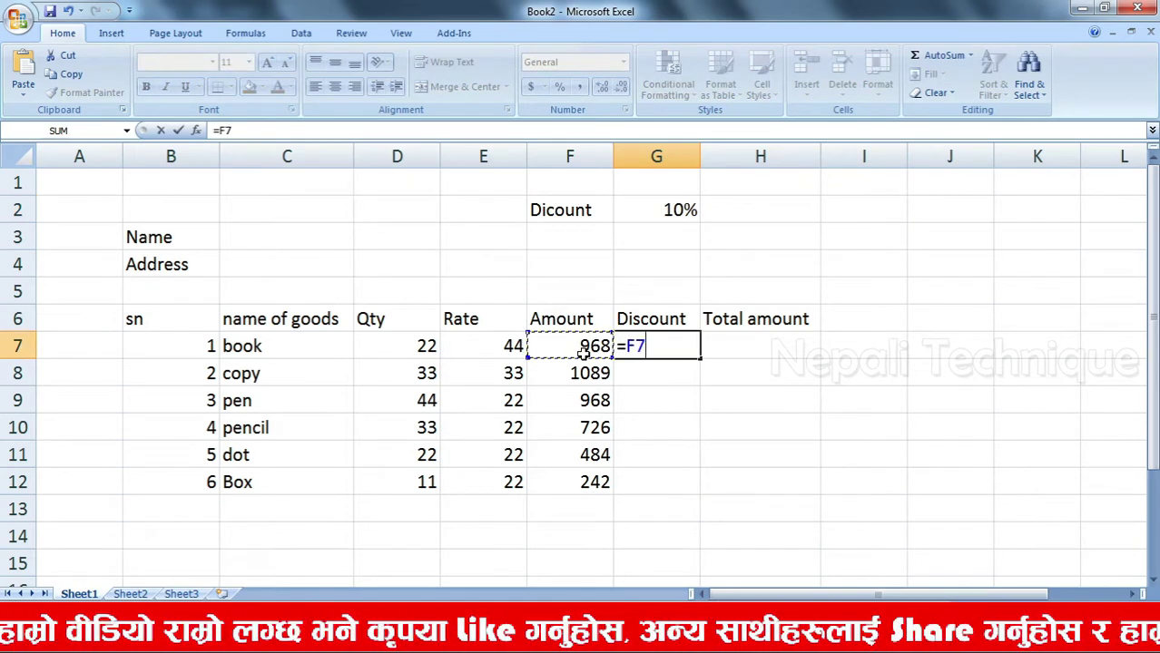
pyautogui.write('*')
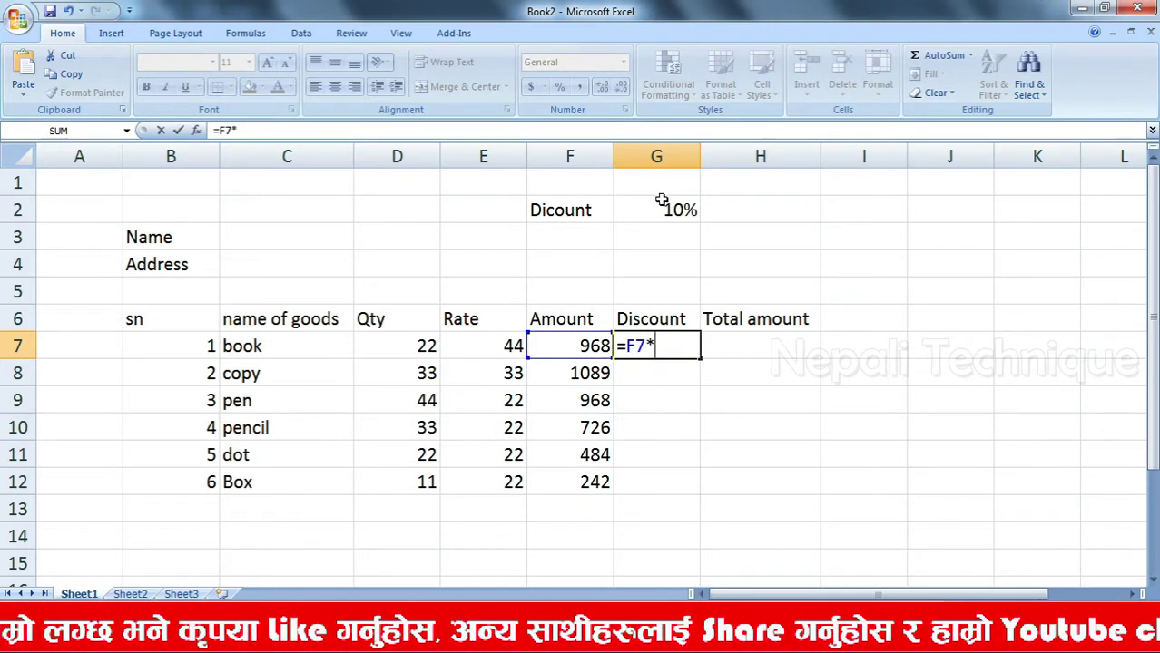
pyautogui.write('10')
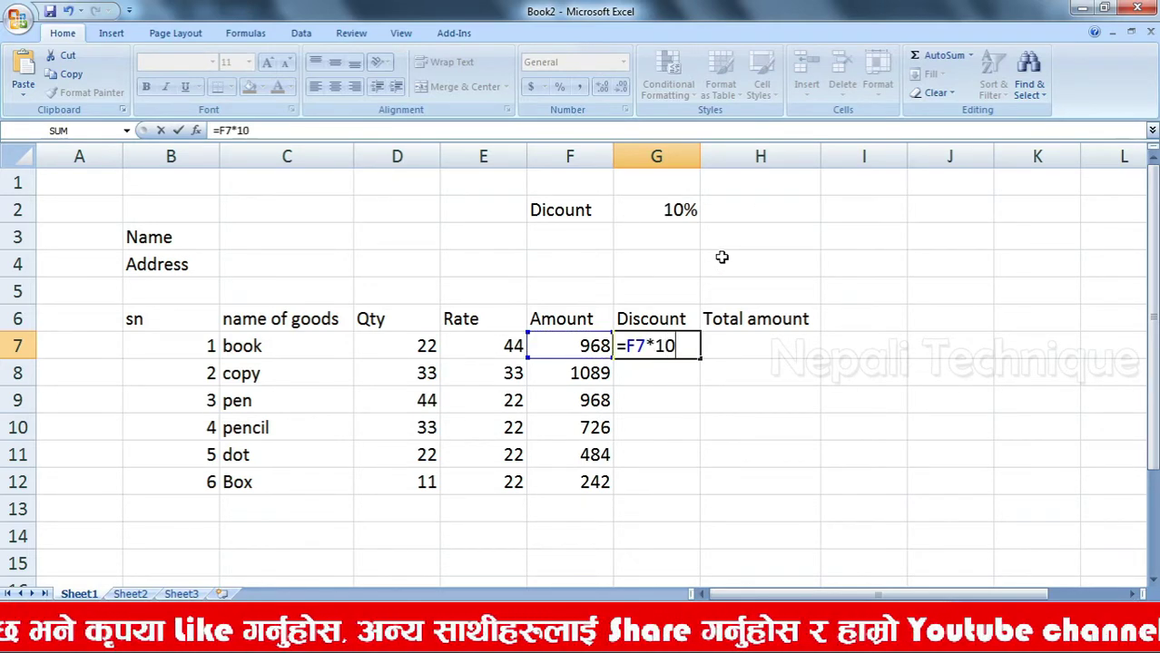
pyautogui.write('%')
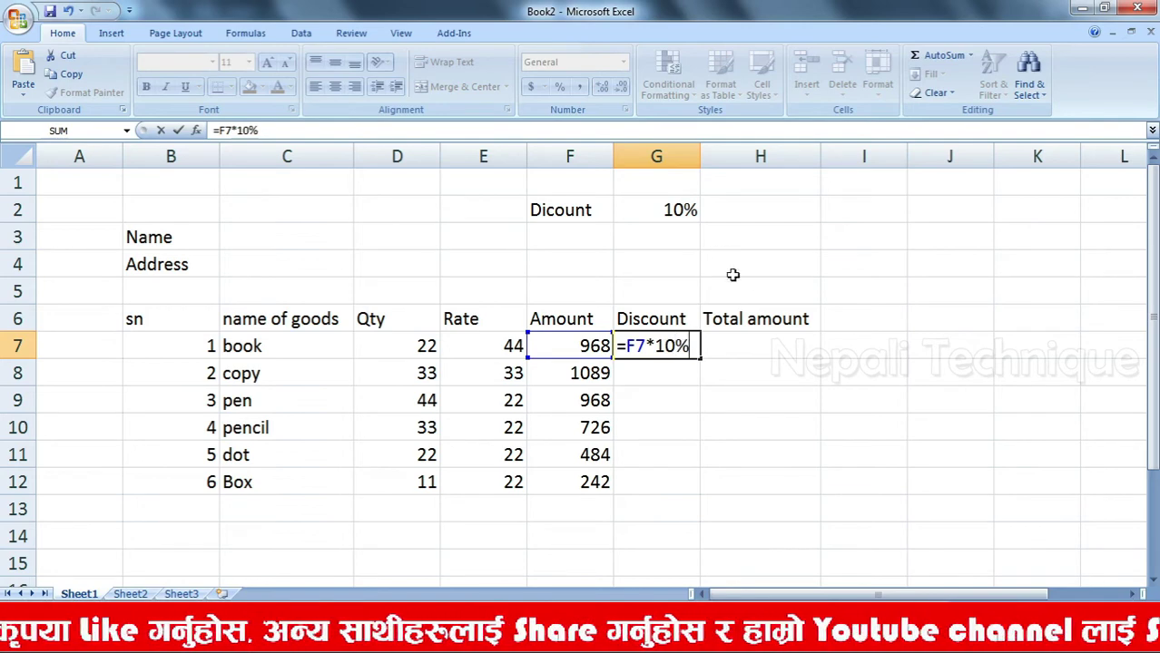
pyautogui.press('Return')
pyautogui.click(682, 342)
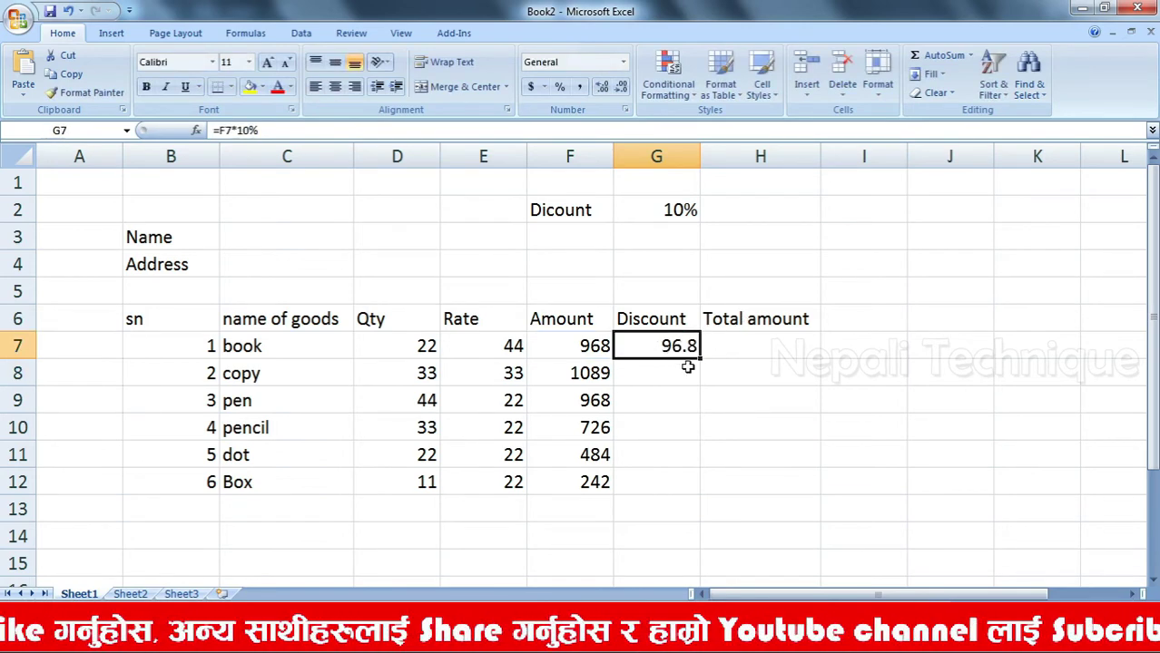
pyautogui.moveTo(701, 360); pyautogui.dragTo(698, 459)
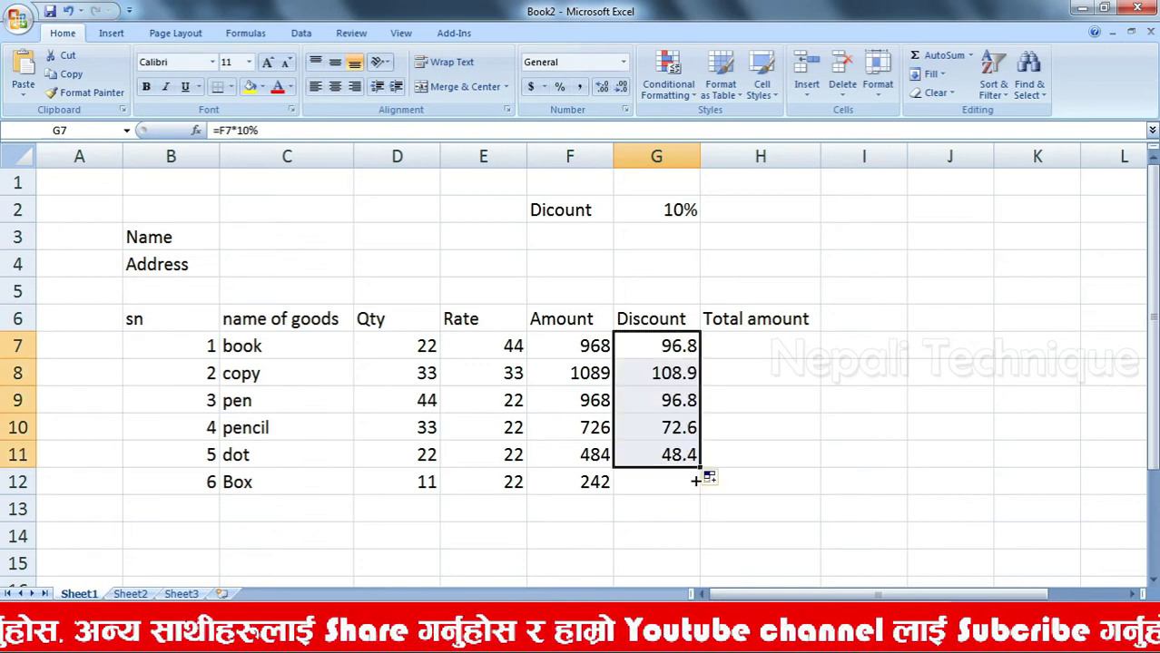
pyautogui.moveTo(702, 161); pyautogui.dragTo(753, 161)
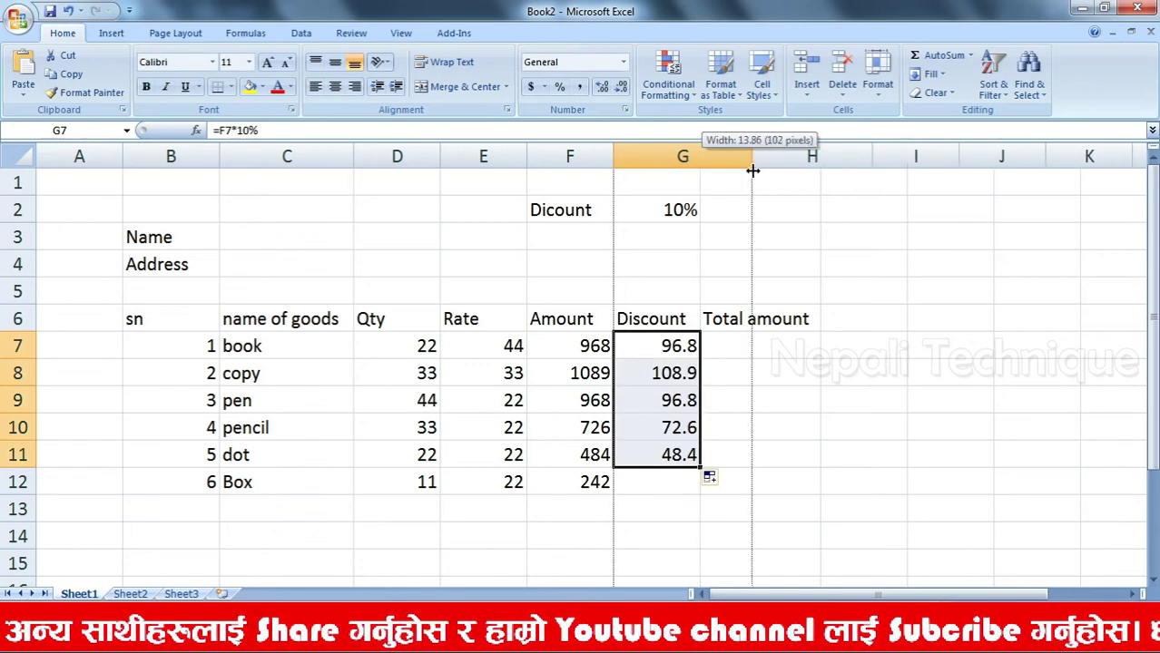
# Change the G6 heading from Discount to Discount amount
pyautogui.doubleClick(708, 319)
pyautogui.write('am')
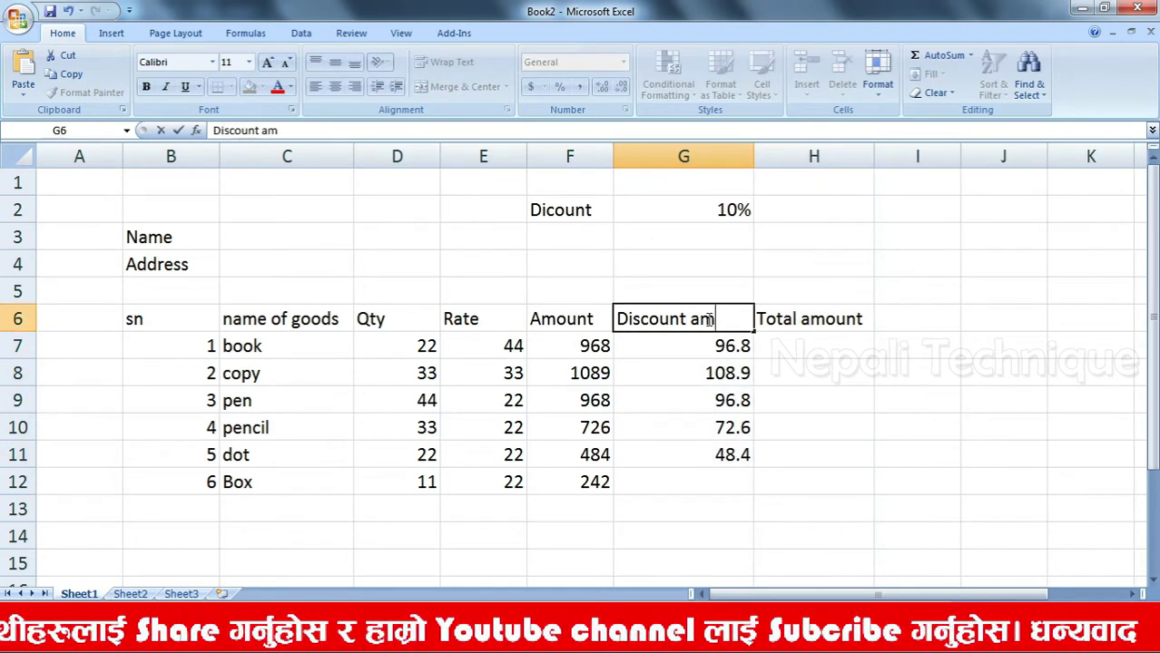
pyautogui.write('ount')
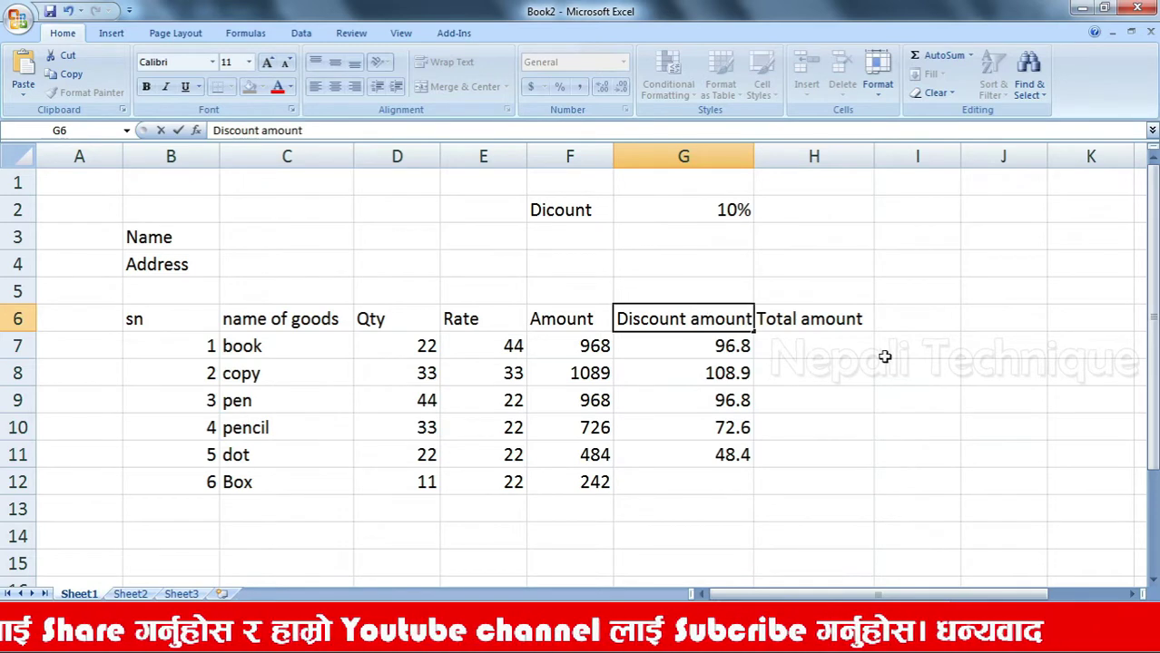
pyautogui.click(701, 215)
pyautogui.click(694, 323)
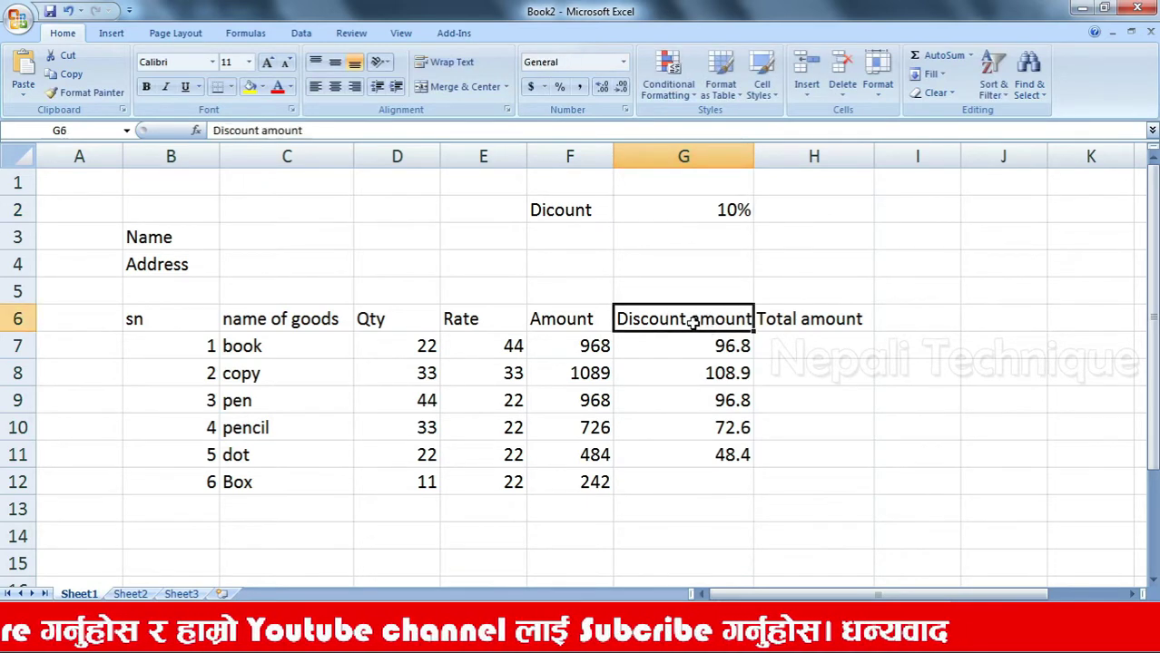
pyautogui.doubleClick(694, 324)
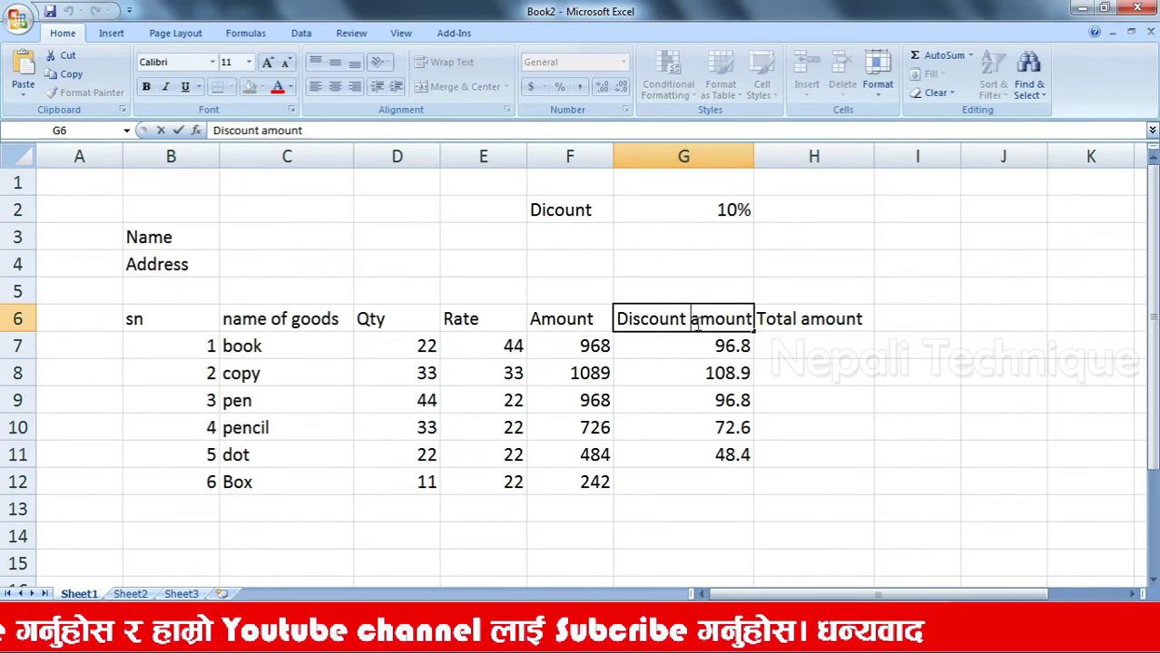
pyautogui.click(696, 209)
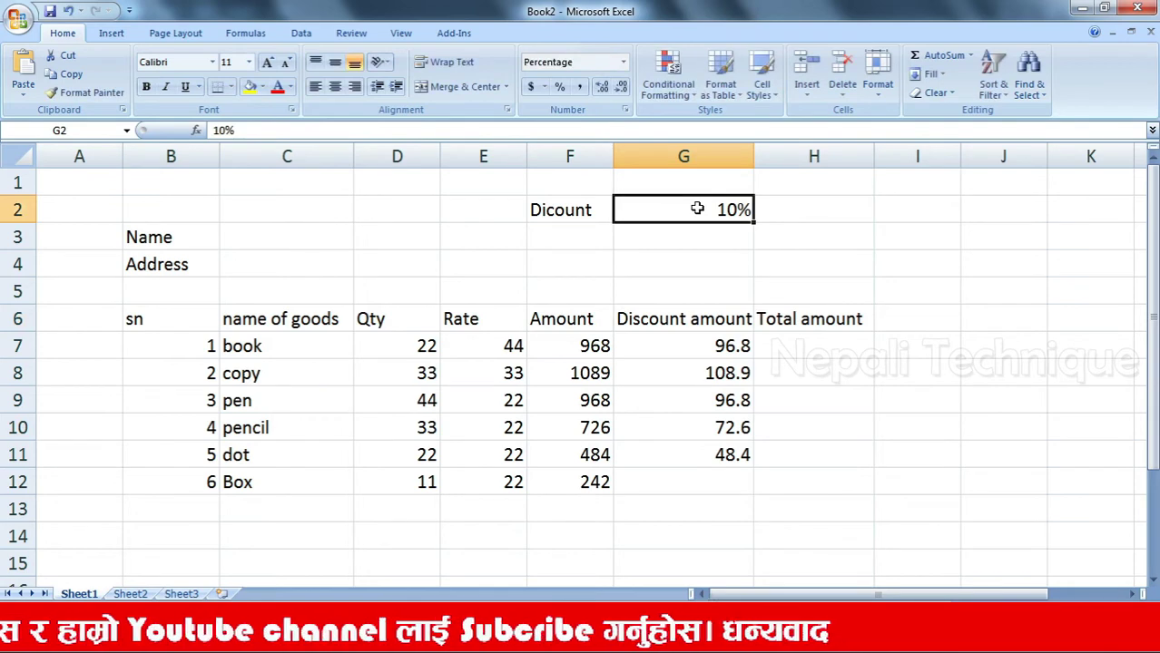
# Delete the old discount values in G7:G12
pyautogui.click(715, 346)
pyautogui.moveTo(742, 479); pyautogui.dragTo(671, 345)
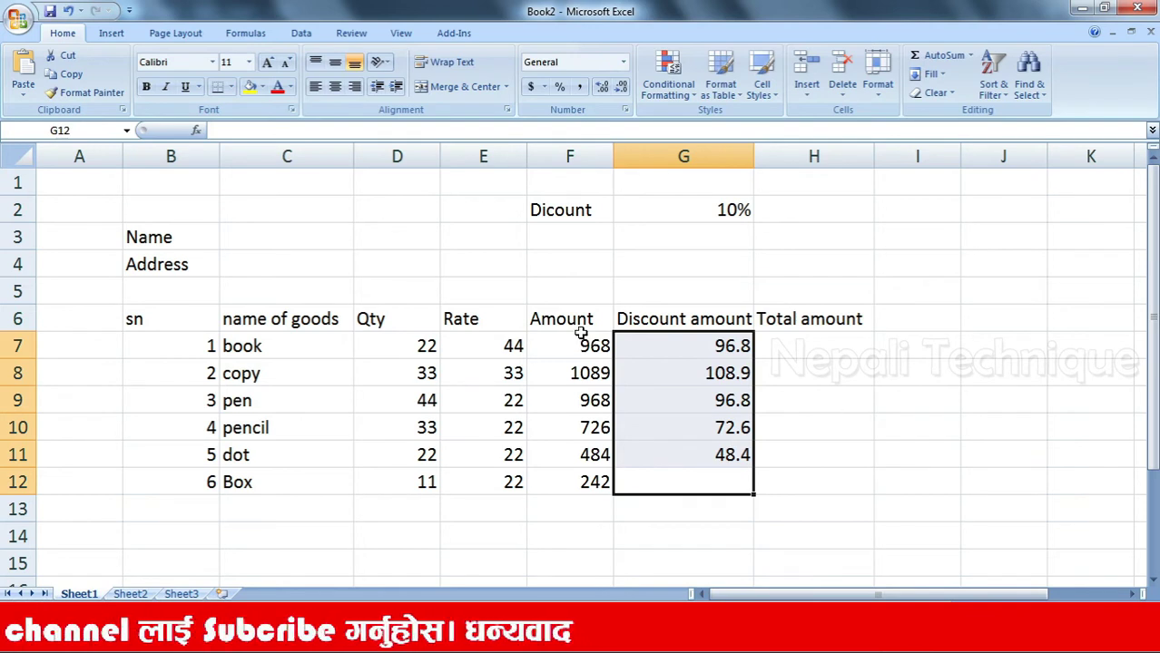
pyautogui.click(673, 345)
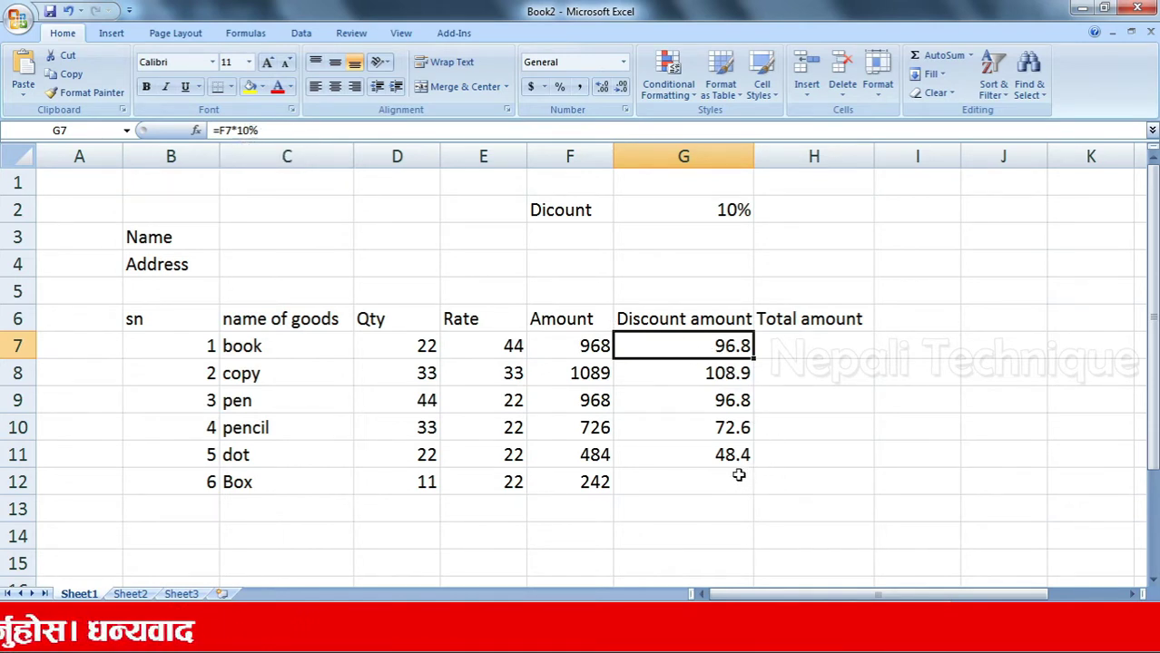
pyautogui.moveTo(735, 485); pyautogui.dragTo(703, 349)
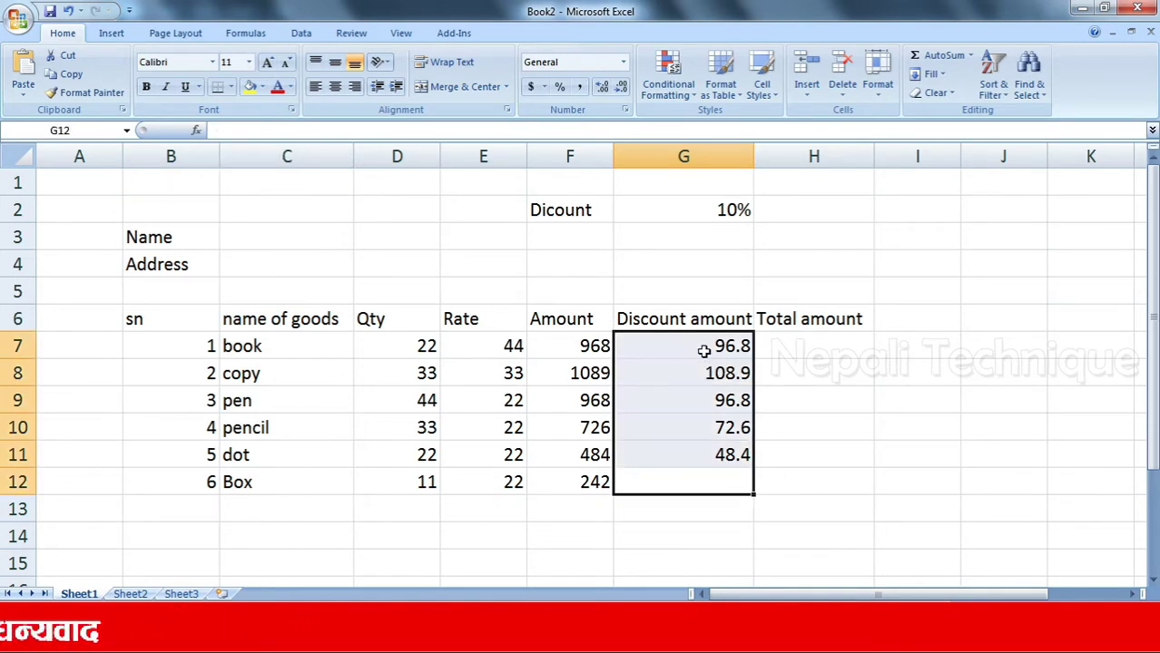
pyautogui.press('F2')
pyautogui.click(798, 514)
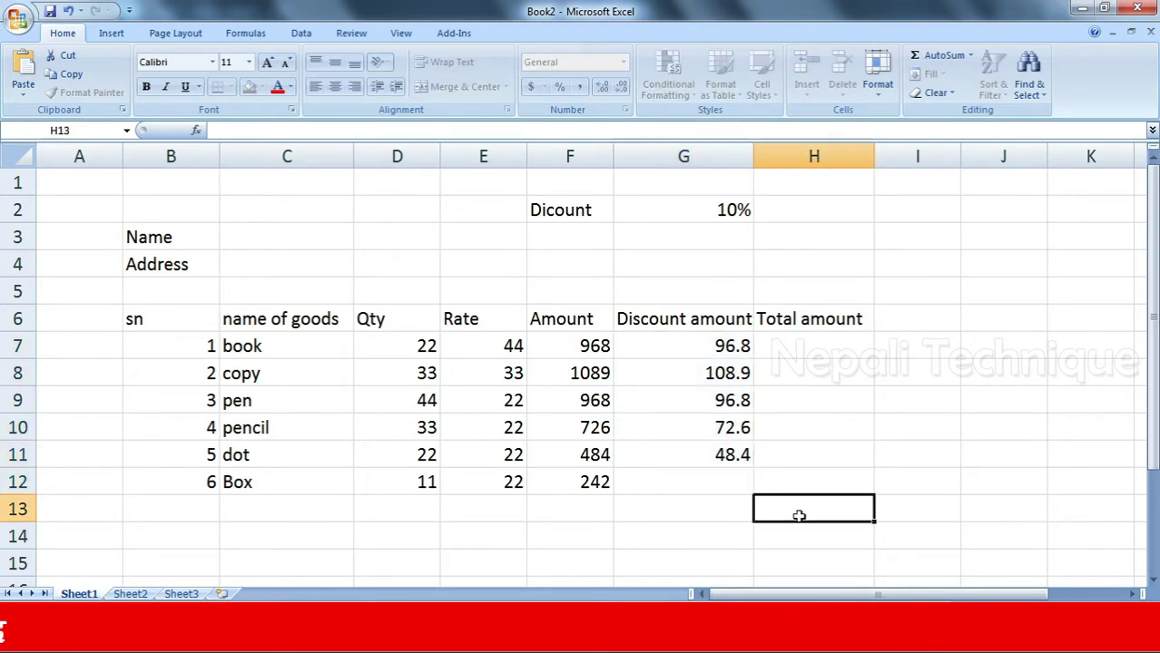
pyautogui.moveTo(689, 510); pyautogui.dragTo(703, 348)
pyautogui.press('Delete')
# Enter =F7*10/100 in G7 and fill it down to G12, giving 96.8 to 24.2
pyautogui.click(687, 346)
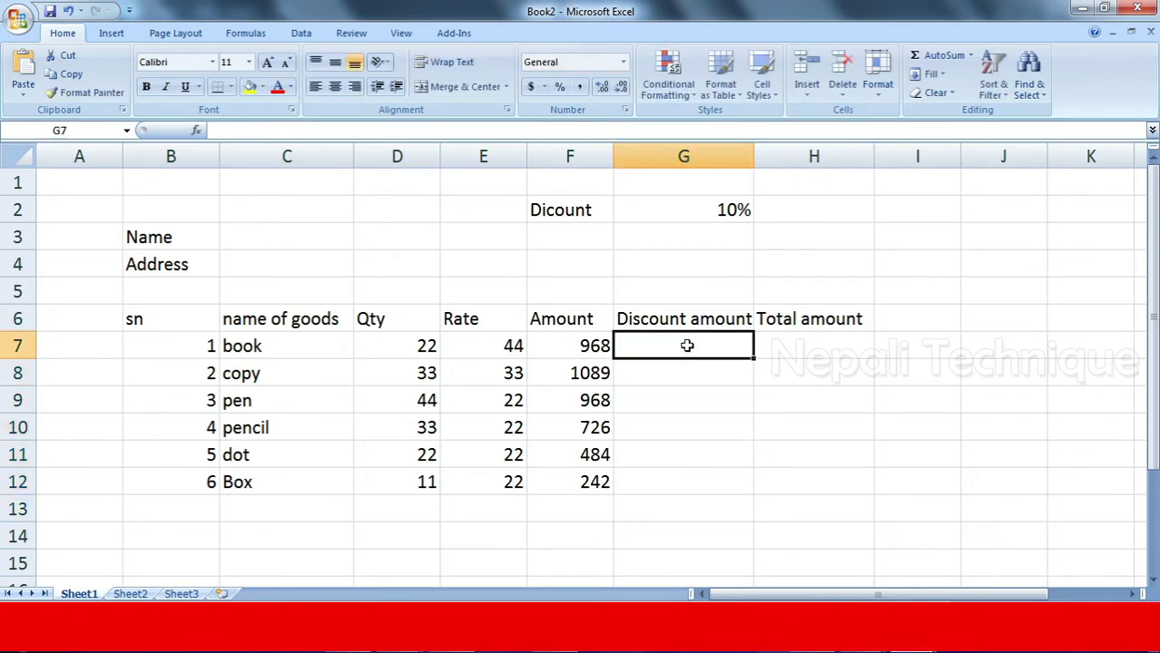
pyautogui.write('=')
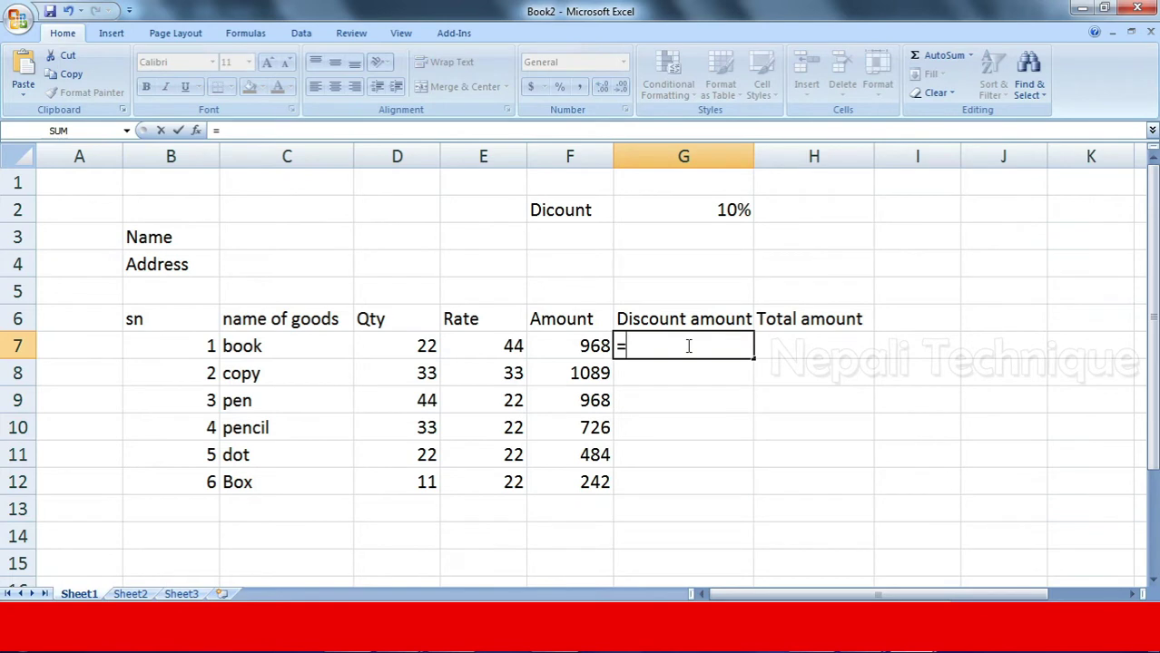
pyautogui.click(583, 346)
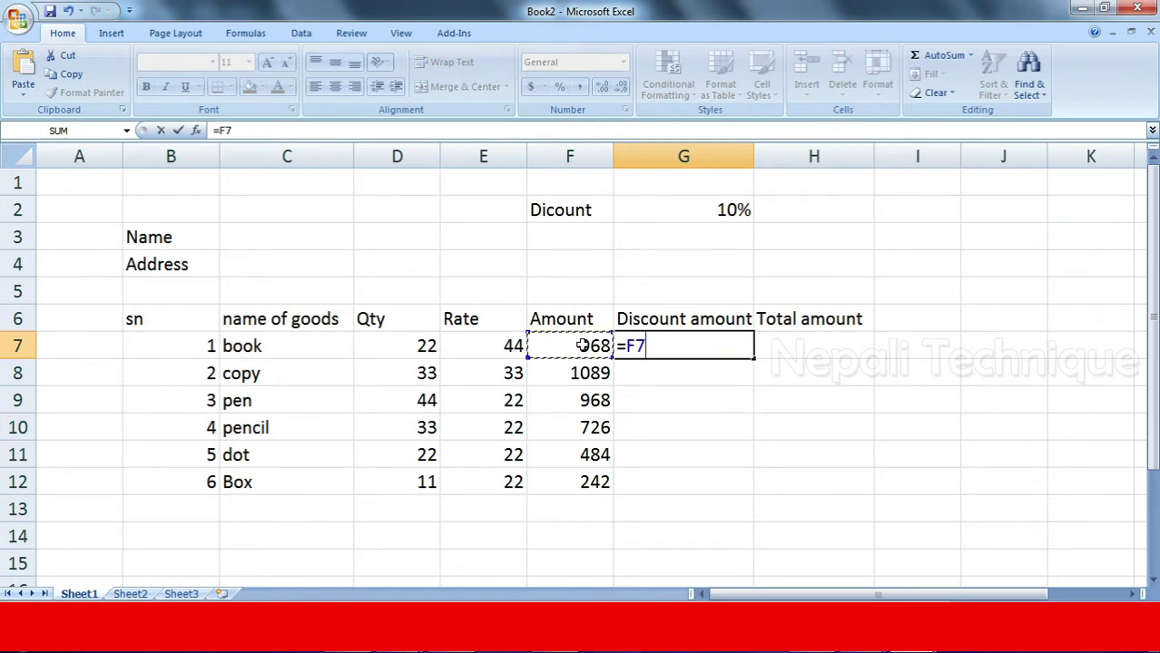
pyautogui.write('*1')
pyautogui.write('0/100')
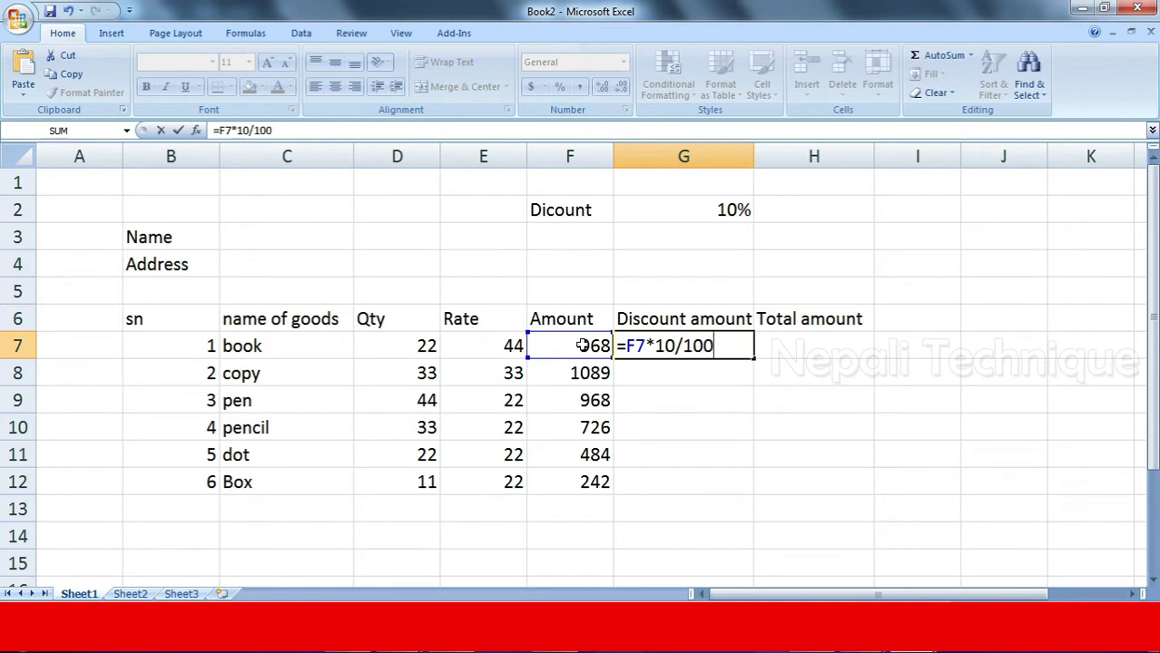
pyautogui.press('Return')
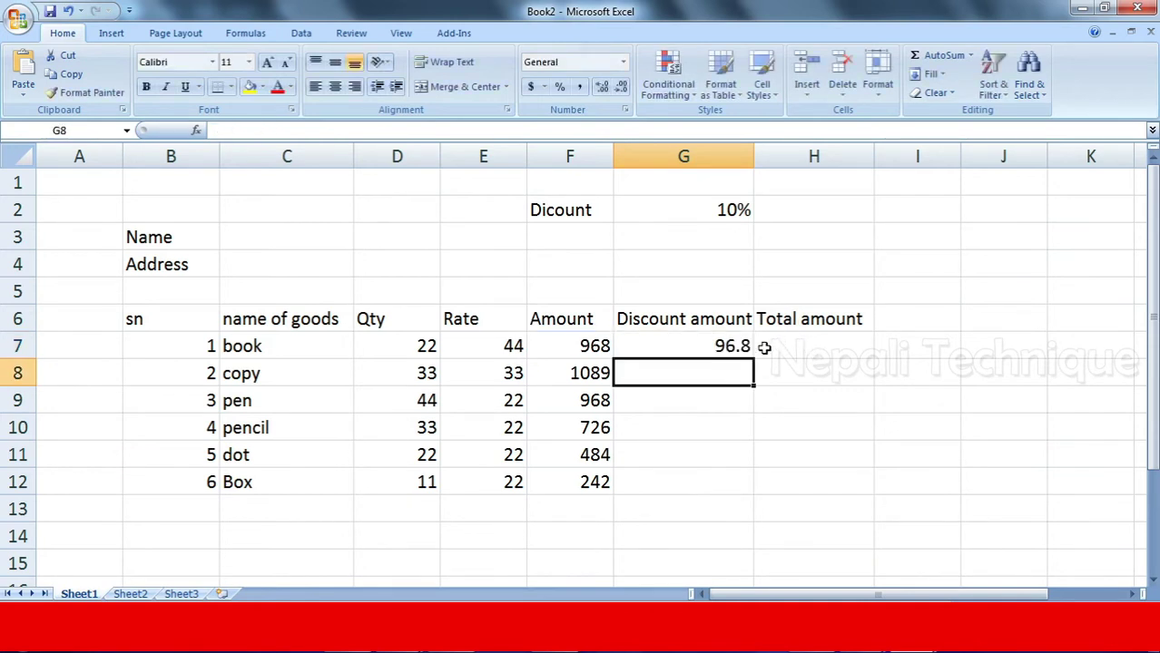
pyautogui.click(746, 348)
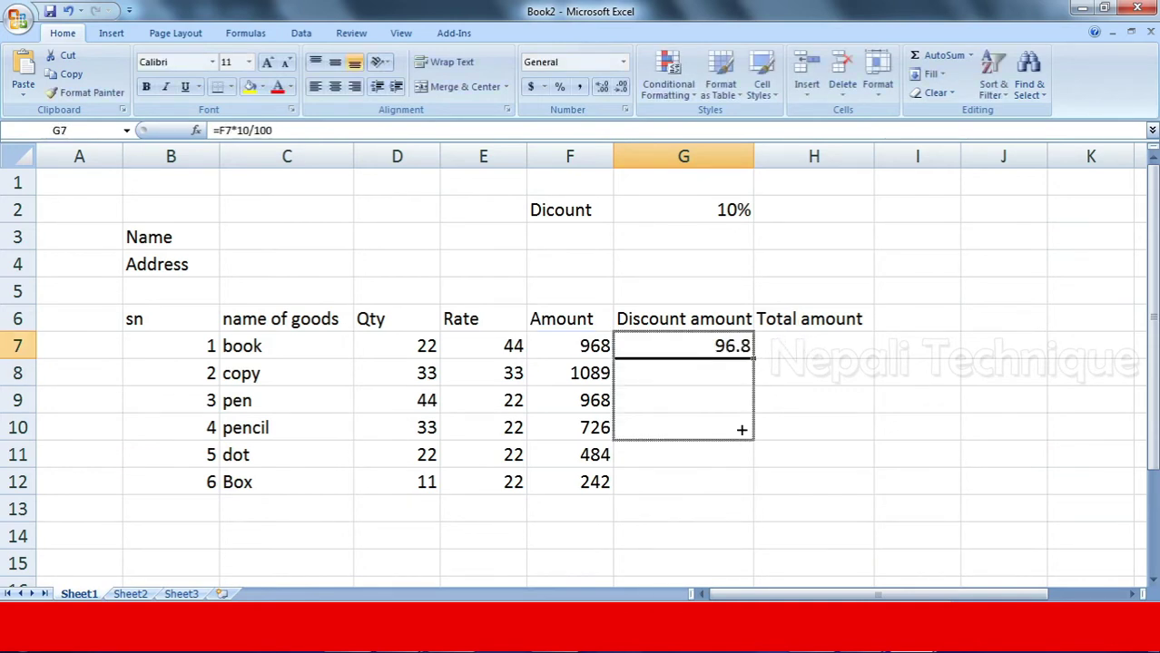
pyautogui.moveTo(752, 358); pyautogui.dragTo(715, 490)
pyautogui.click(924, 401)
pyautogui.click(704, 396)
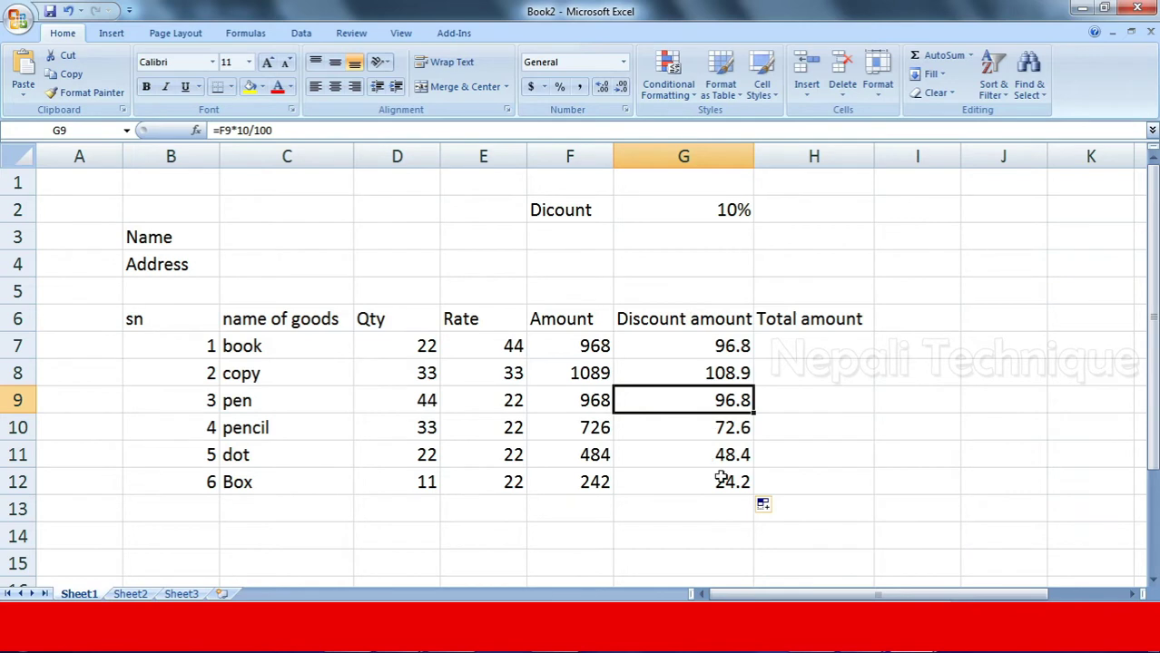
pyautogui.click(956, 406)
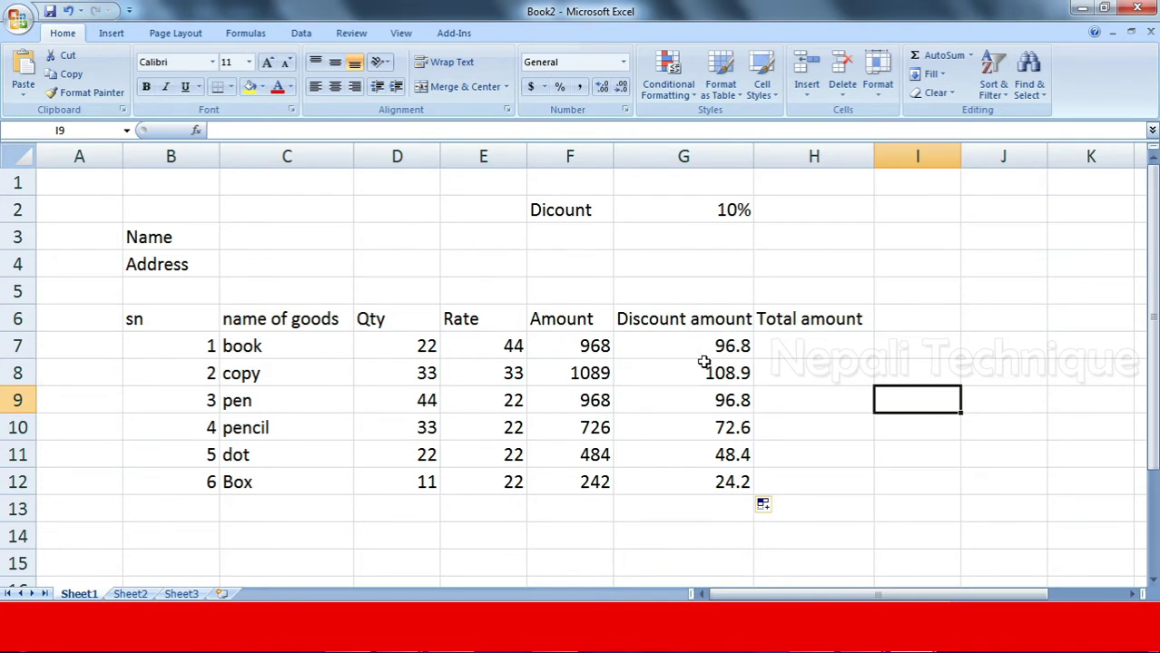
# Enter =F7-G7 in H7 and fill it down to H12, giving totals 871.2 to 217.8
pyautogui.click(780, 342)
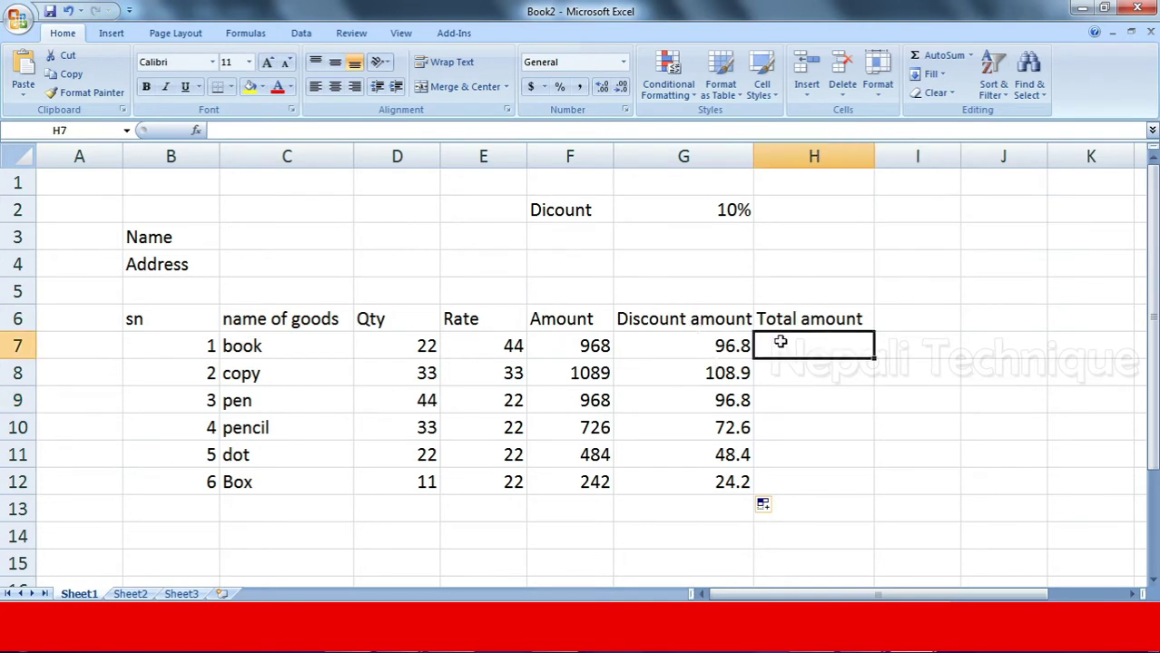
pyautogui.write('=')
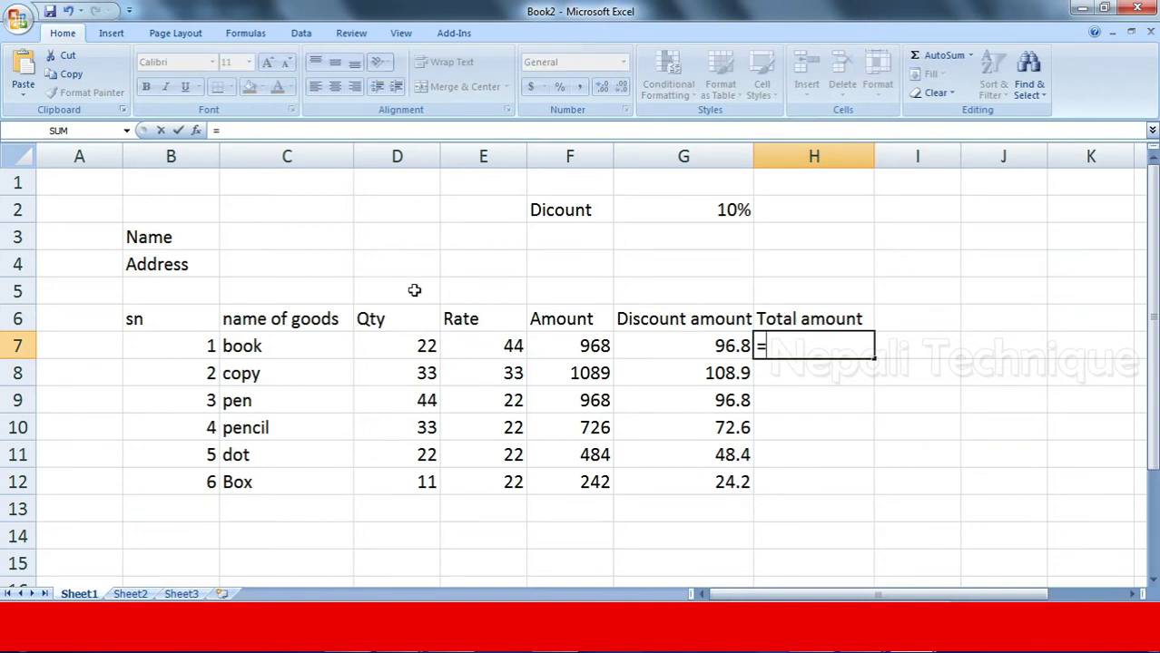
pyautogui.click(589, 345)
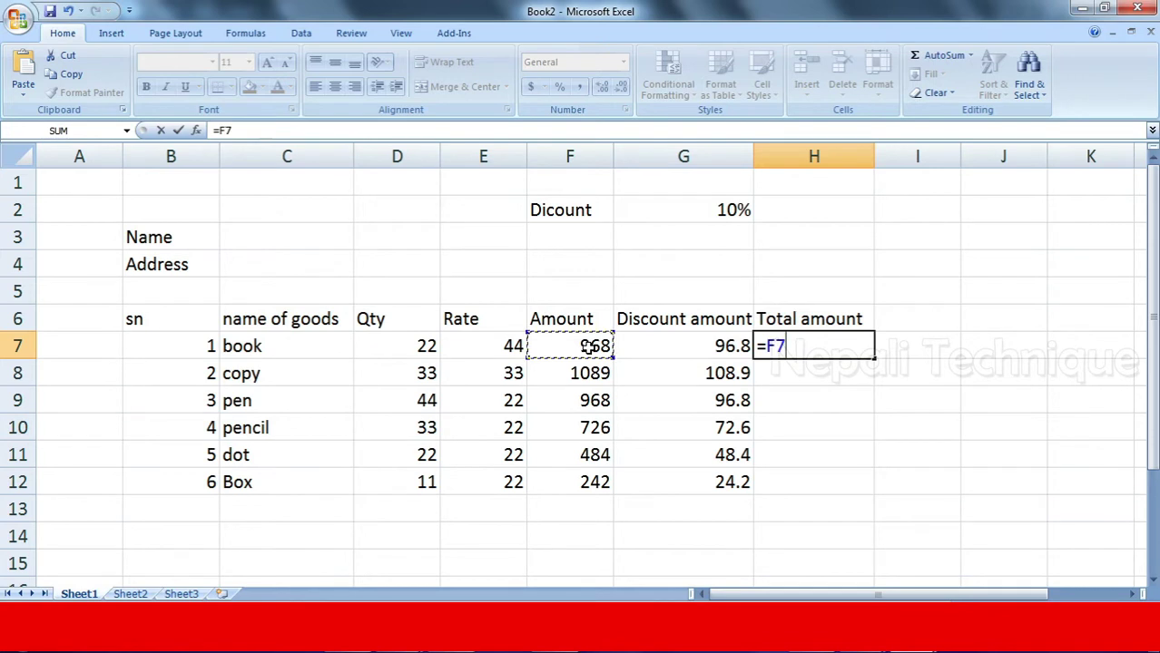
pyautogui.write('-')
pyautogui.click(666, 351)
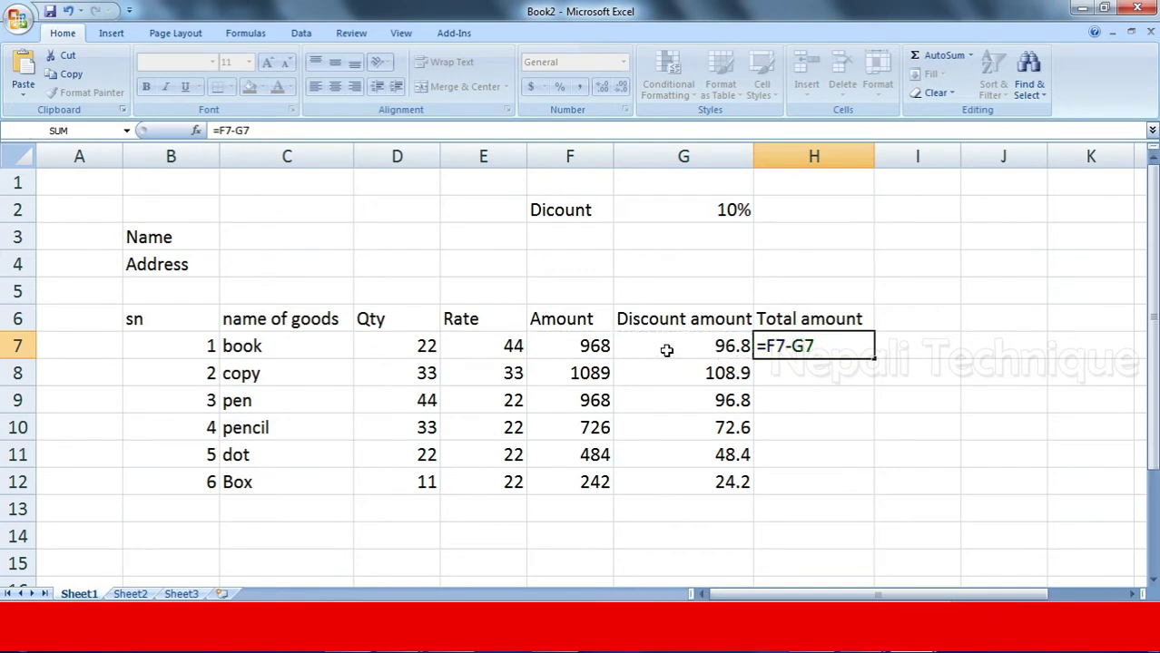
pyautogui.press('Return')
pyautogui.click(865, 356)
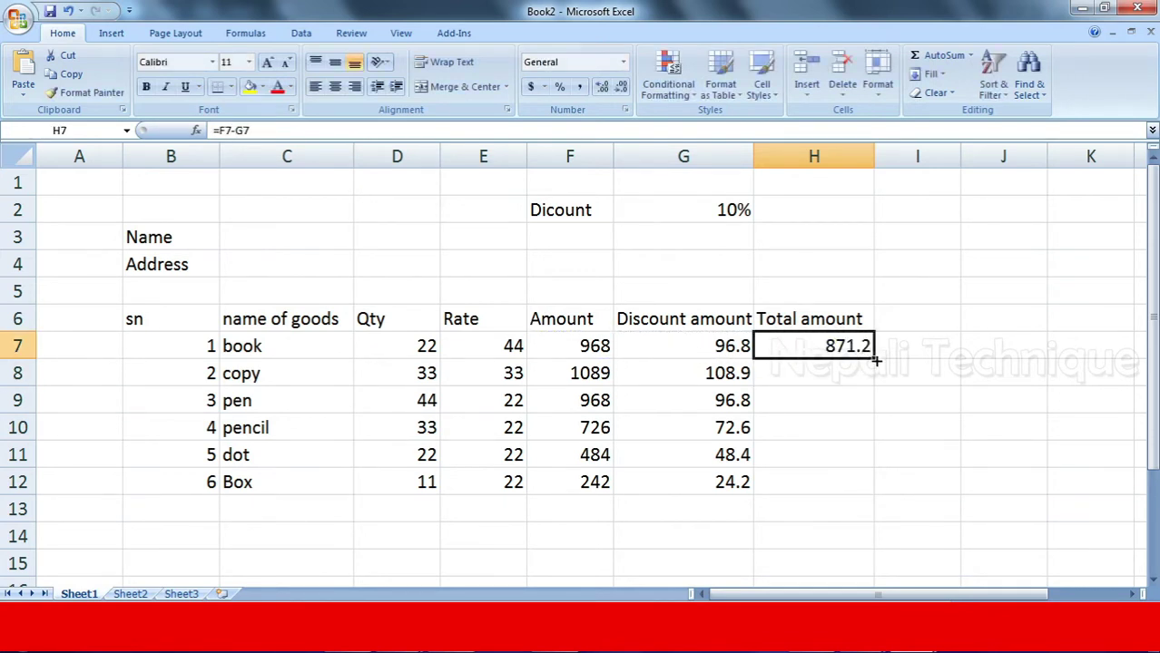
pyautogui.moveTo(874, 361); pyautogui.dragTo(823, 481)
pyautogui.click(806, 515)
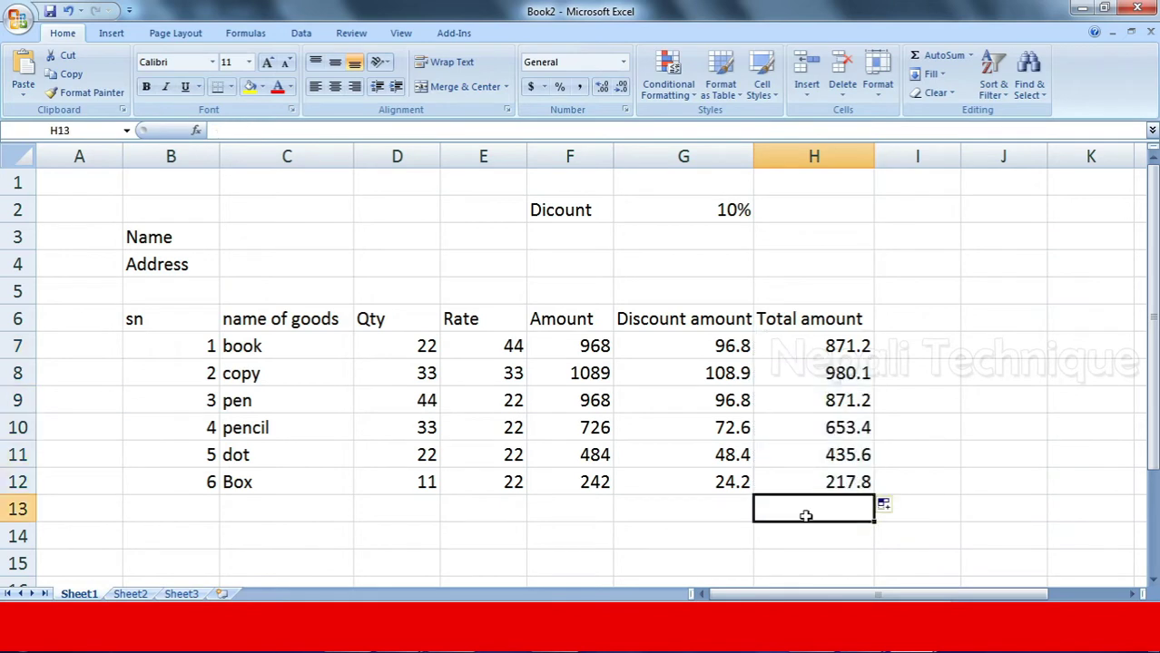
pyautogui.write('=su')
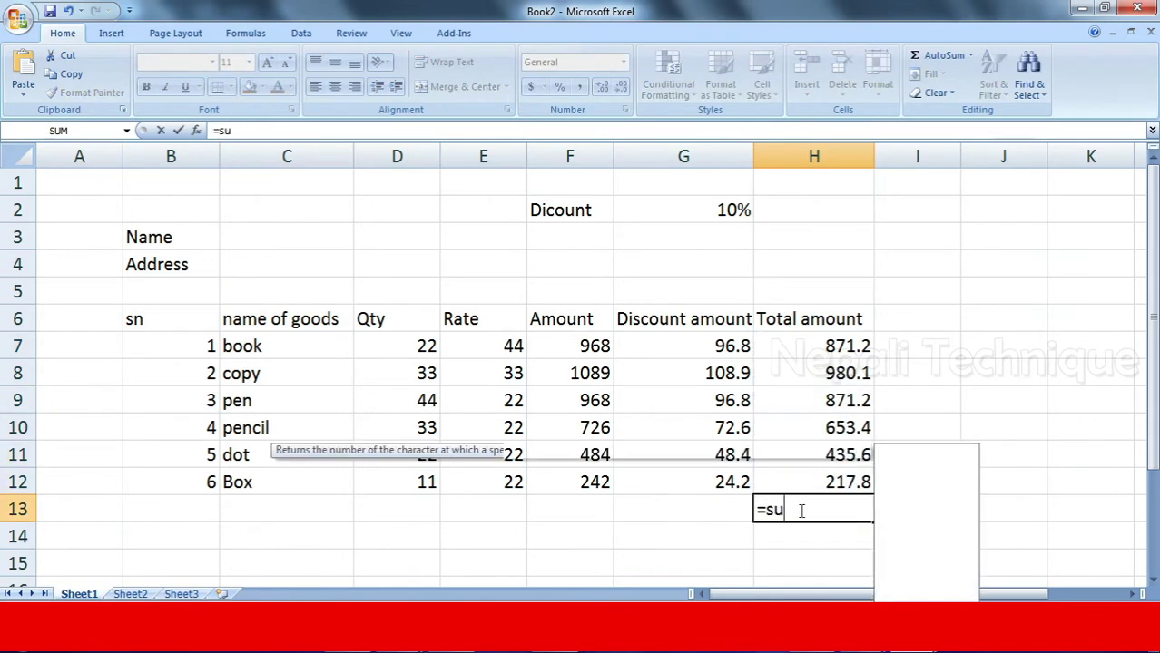
pyautogui.write('m(')
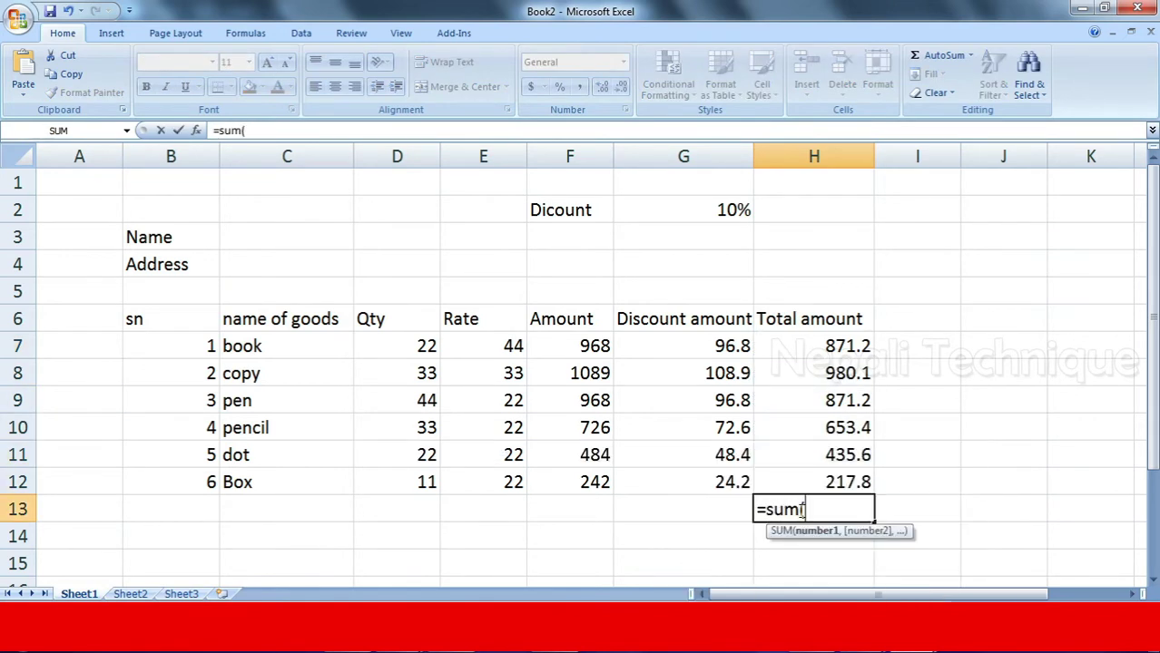
# Enter =SUM(H7:H12) in H13 for a grand total of 4029.3
pyautogui.moveTo(836, 339); pyautogui.dragTo(829, 499)
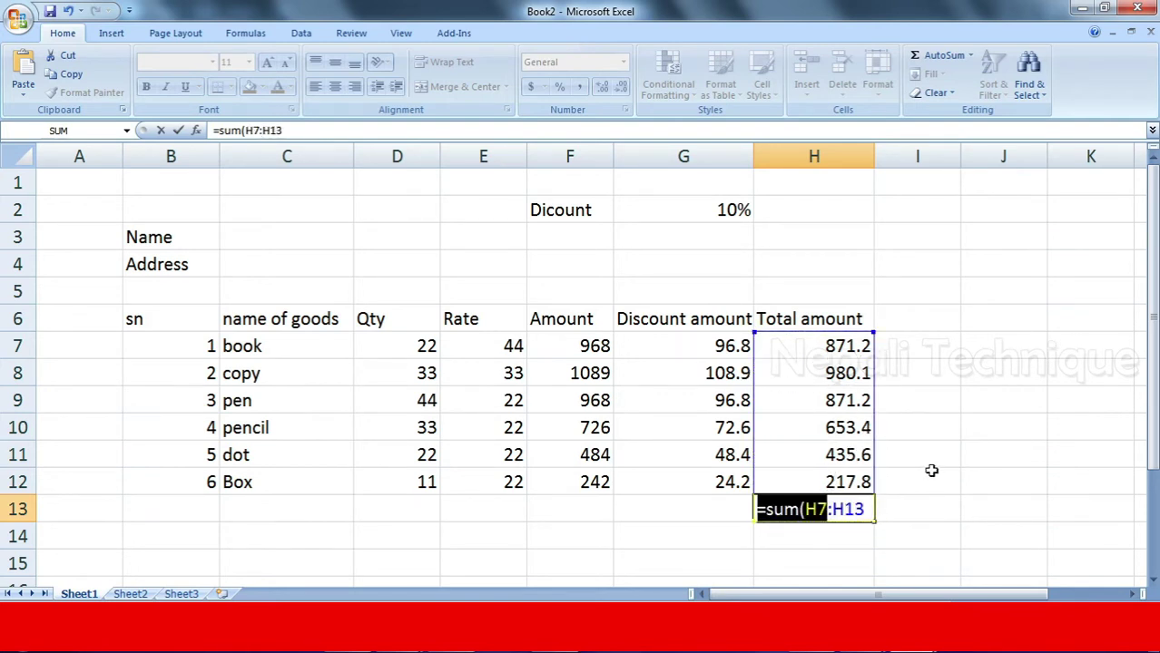
pyautogui.moveTo(926, 468)
pyautogui.mouseDown()
pyautogui.moveTo(866, 502)
pyautogui.moveTo(761, 509)
pyautogui.mouseUp()
pyautogui.click(760, 510)
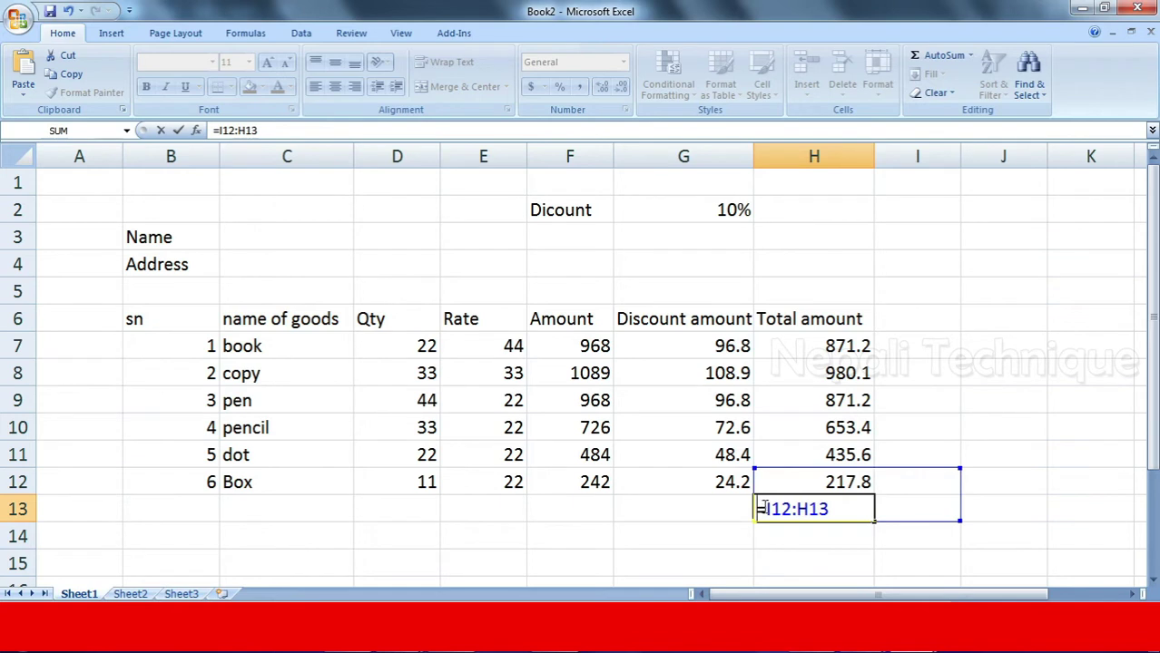
pyautogui.write('G1')
pyautogui.press('Escape')
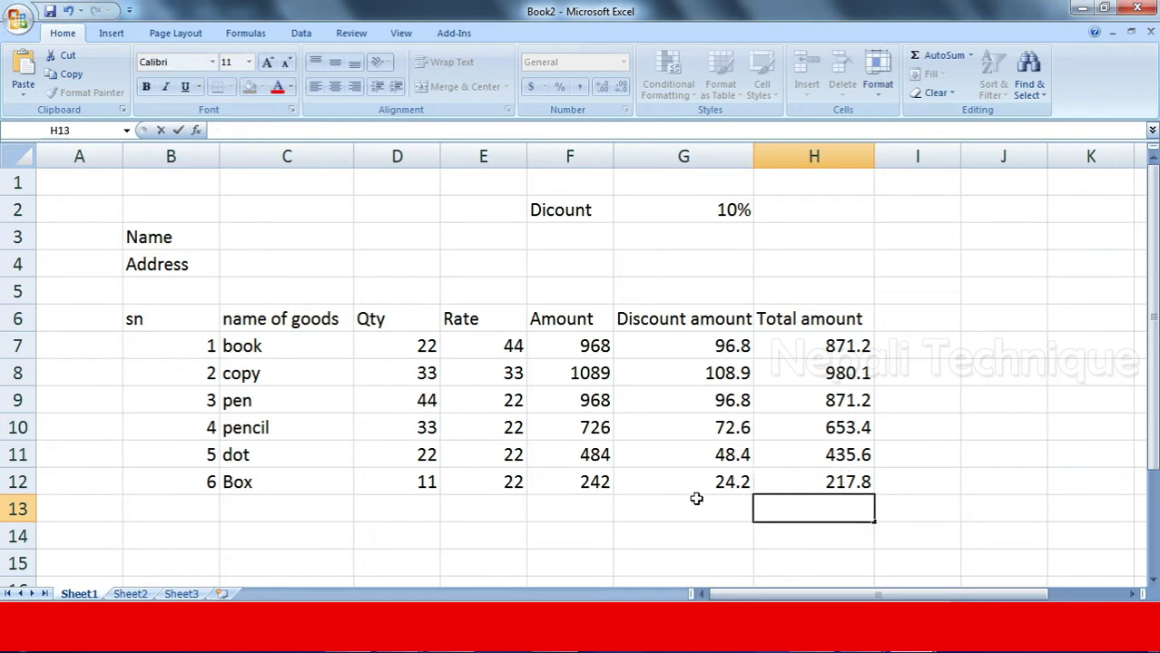
pyautogui.write('=sum')
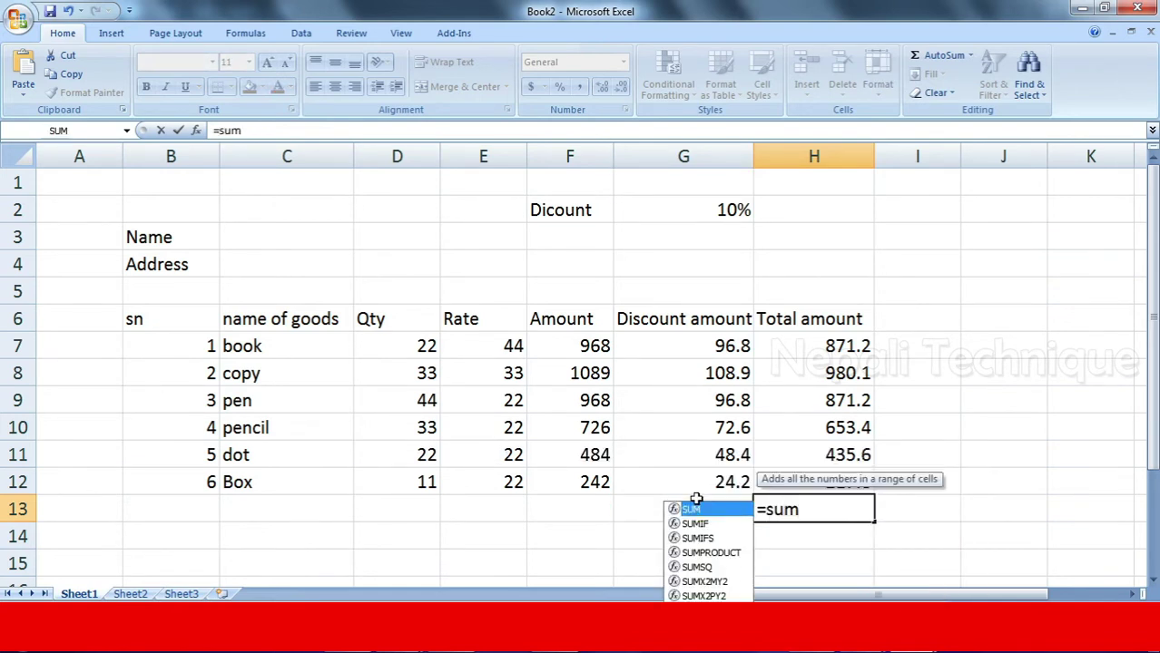
pyautogui.write('(')
pyautogui.moveTo(798, 347); pyautogui.dragTo(820, 474)
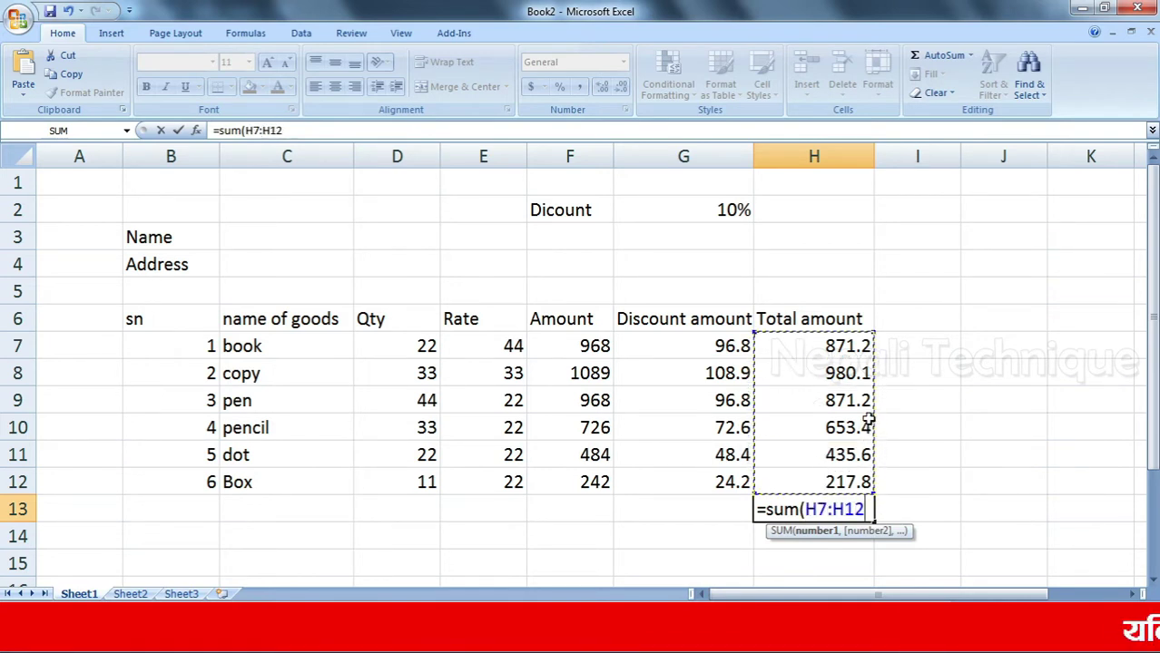
pyautogui.write(')')
pyautogui.press('Return')
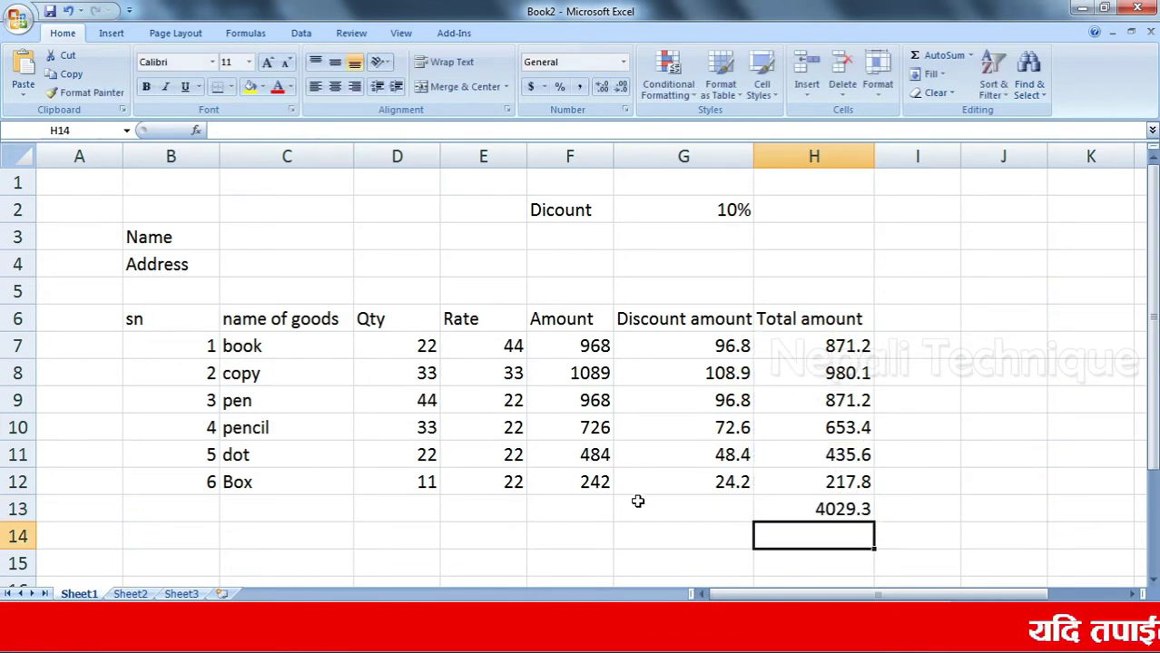
# Label the grand total 'total' in G13
pyautogui.click(680, 519)
pyautogui.write('t')
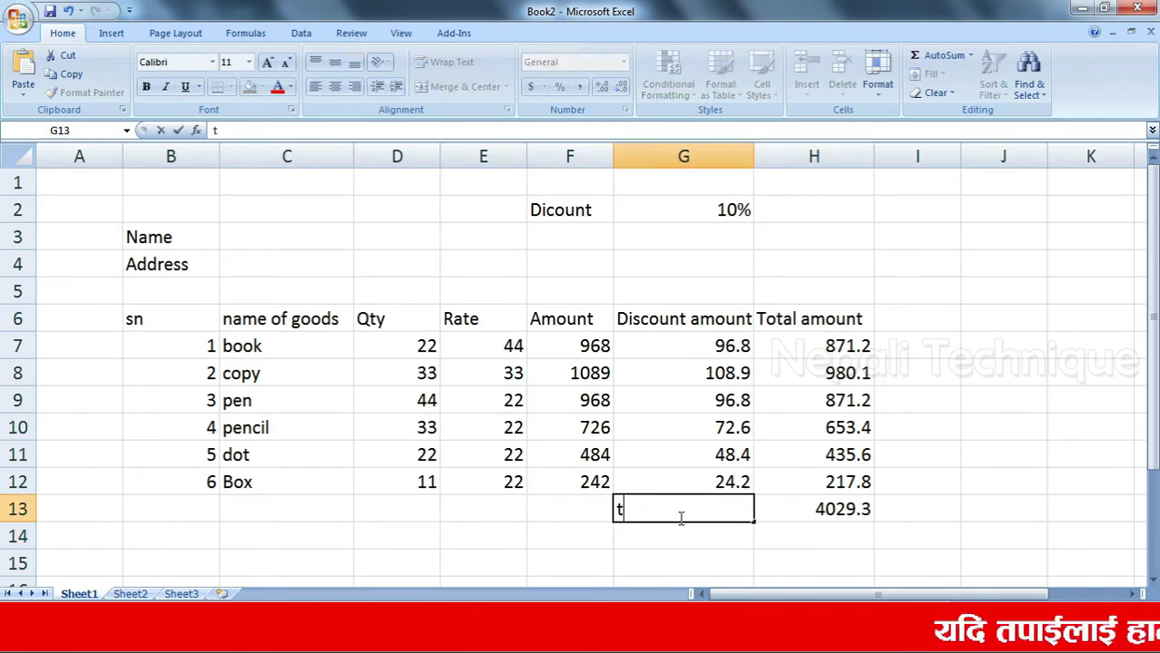
pyautogui.write('otal')
pyautogui.press('Return')
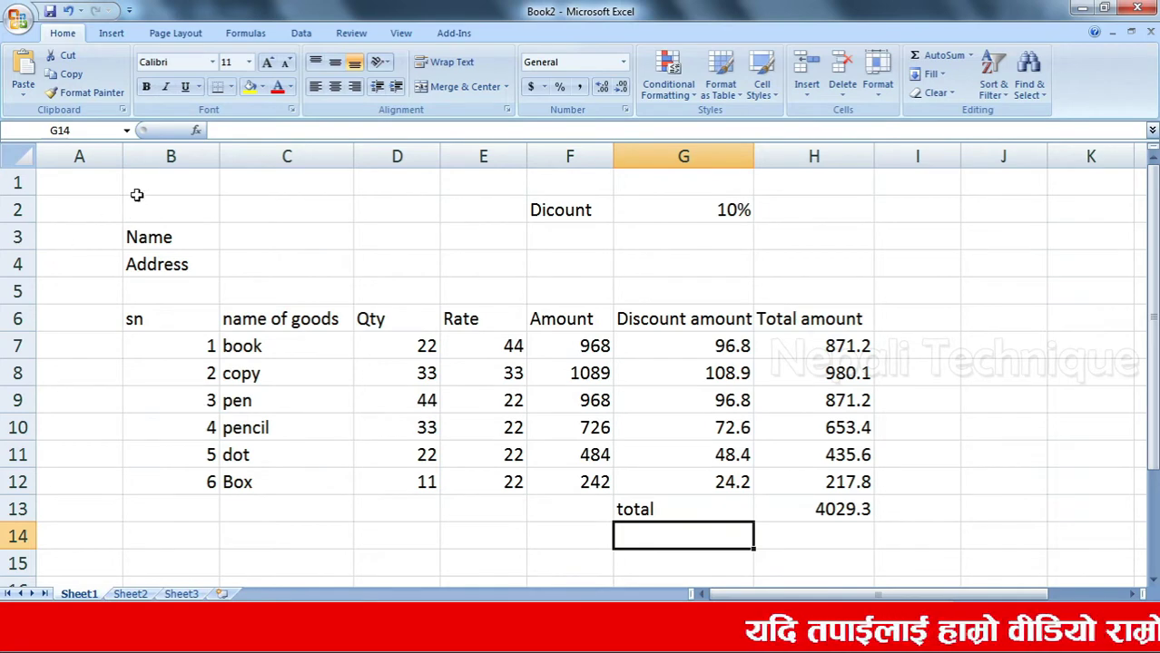
pyautogui.click(776, 287)
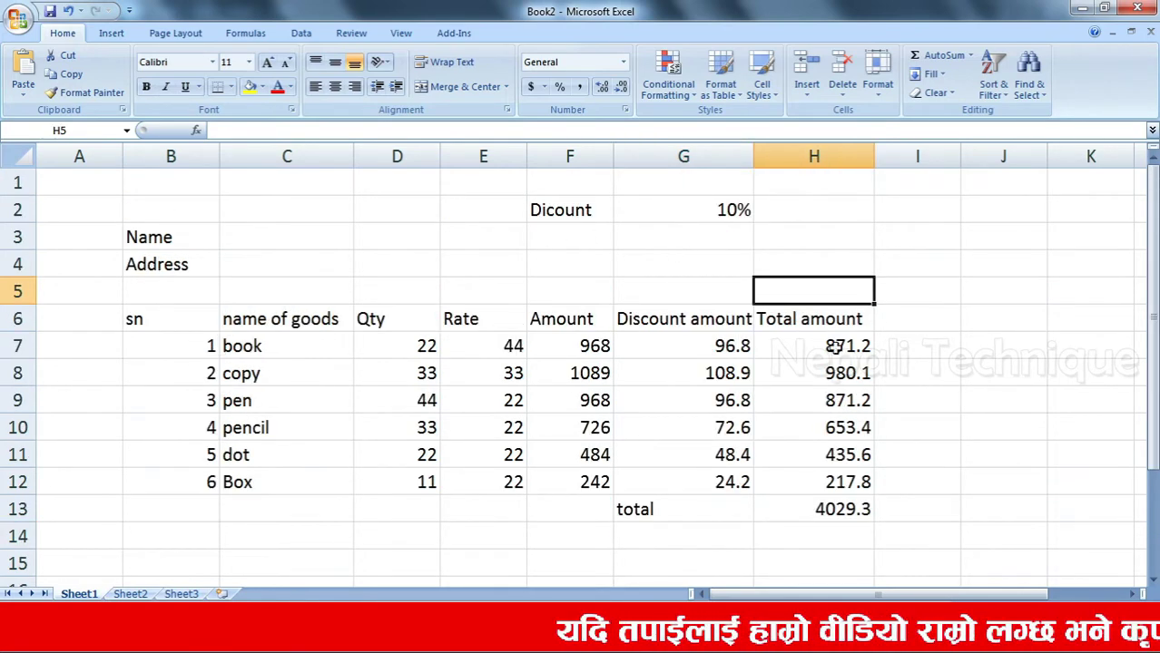
# Copy the goods table B1:H13 and paste it at B16
pyautogui.click(908, 324)
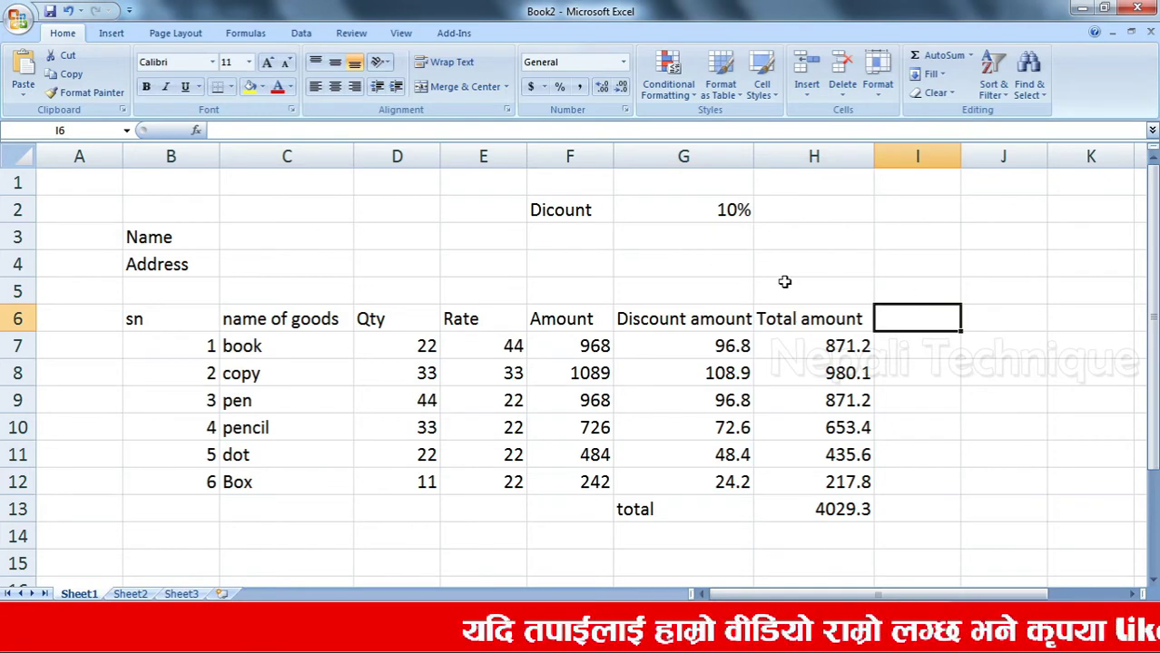
pyautogui.scroll(-2, 633, 272)
pyautogui.scroll(2, 635, 285)
pyautogui.scroll(-1, 635, 287)
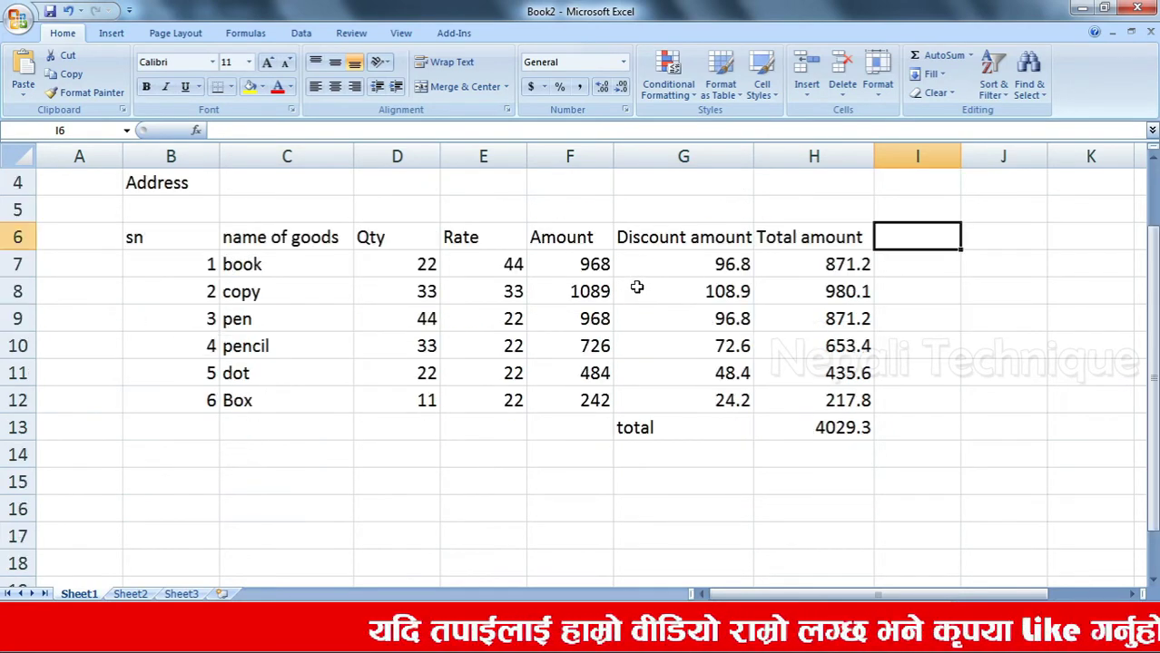
pyautogui.scroll(1, 617, 291)
pyautogui.moveTo(154, 186); pyautogui.dragTo(837, 511)
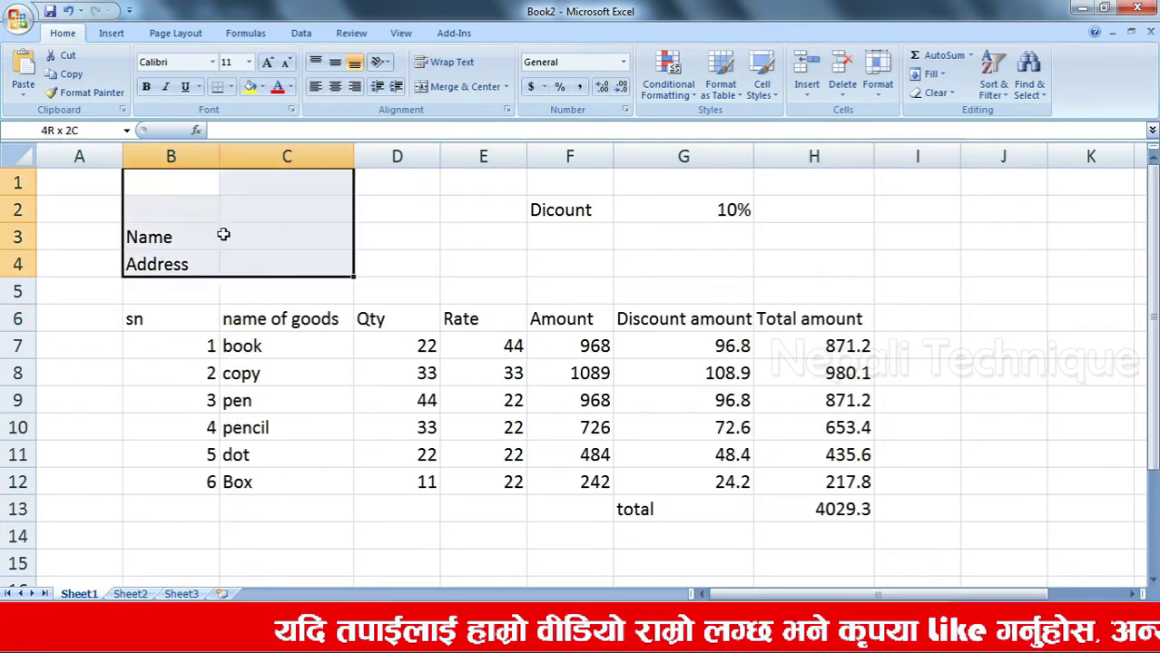
pyautogui.hotkey('ctrl', 'c')
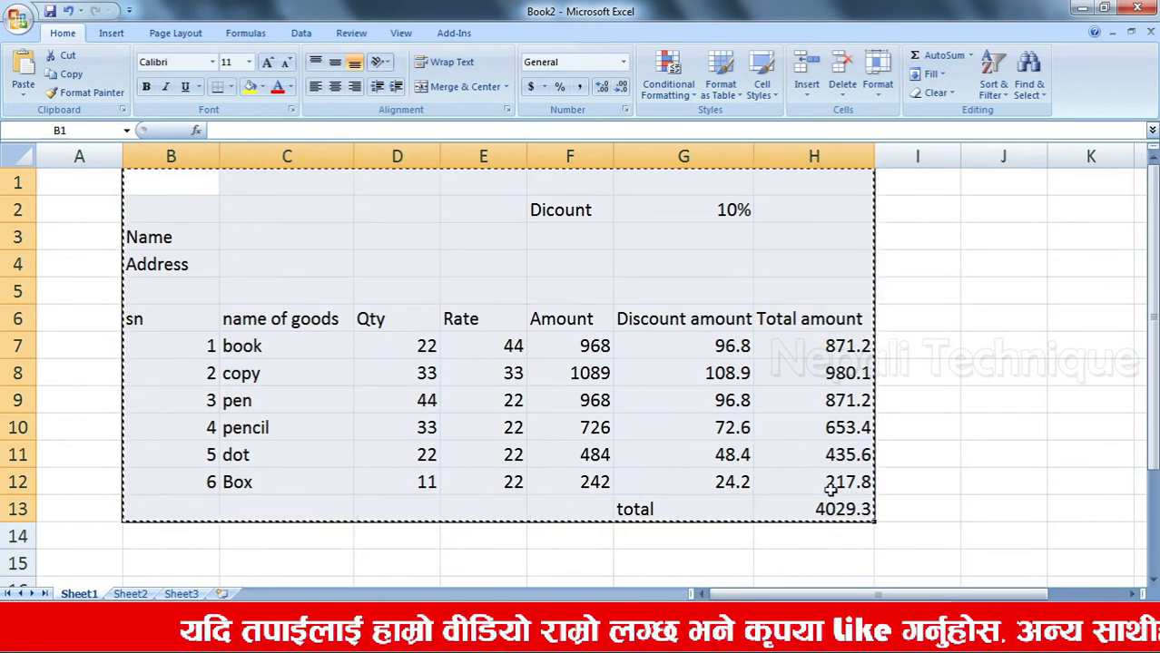
pyautogui.scroll(-2, 240, 443)
pyautogui.click(146, 424)
pyautogui.hotkey('ctrl', 'v')
# Clear the copy's Dicount label and its discount and total amount values
pyautogui.scroll(-2, 389, 381)
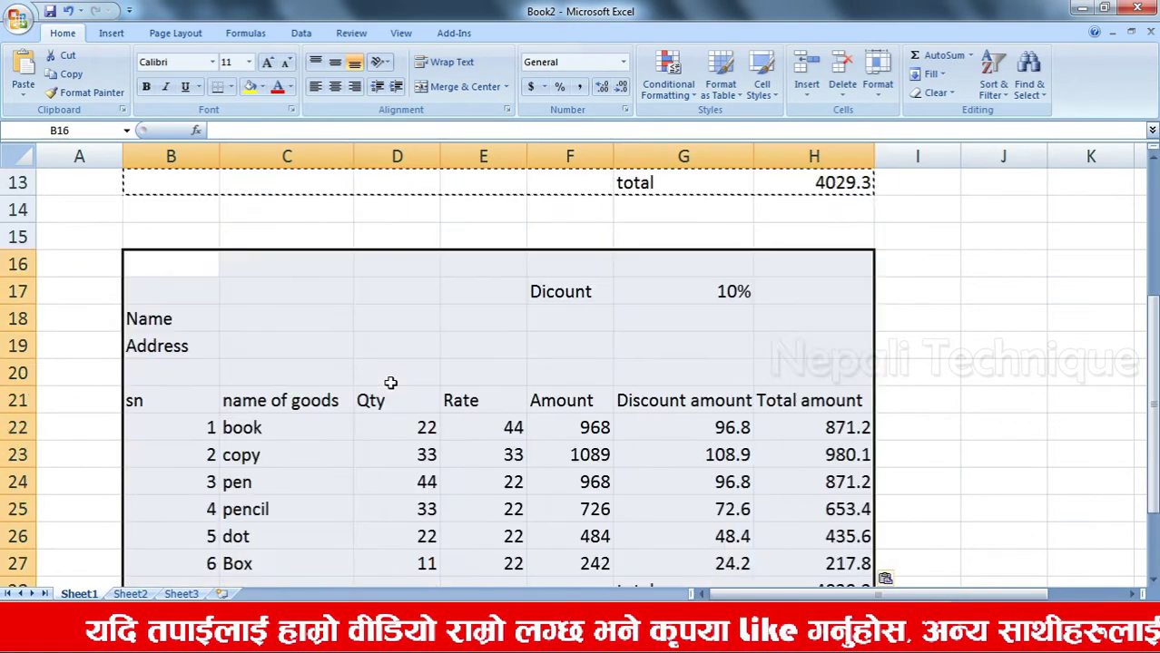
pyautogui.scroll(-2, 396, 381)
pyautogui.scroll(2, 391, 382)
pyautogui.moveTo(561, 281); pyautogui.dragTo(715, 288)
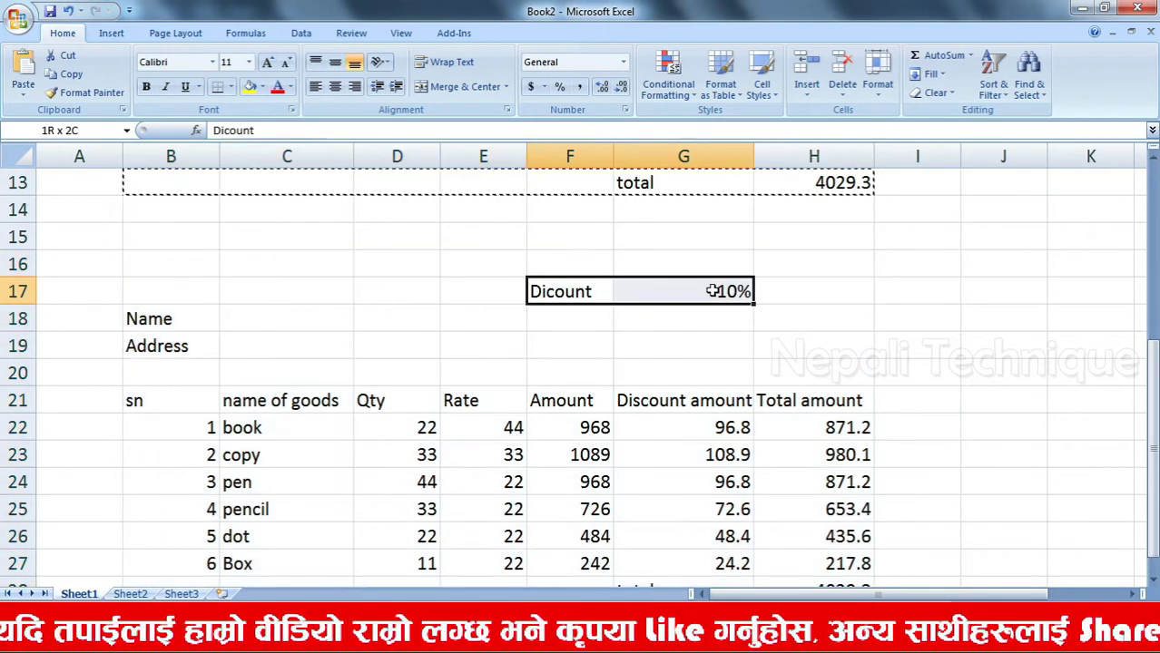
pyautogui.press('BackSpace')
pyautogui.scroll(-2, 714, 288)
pyautogui.scroll(1, 714, 290)
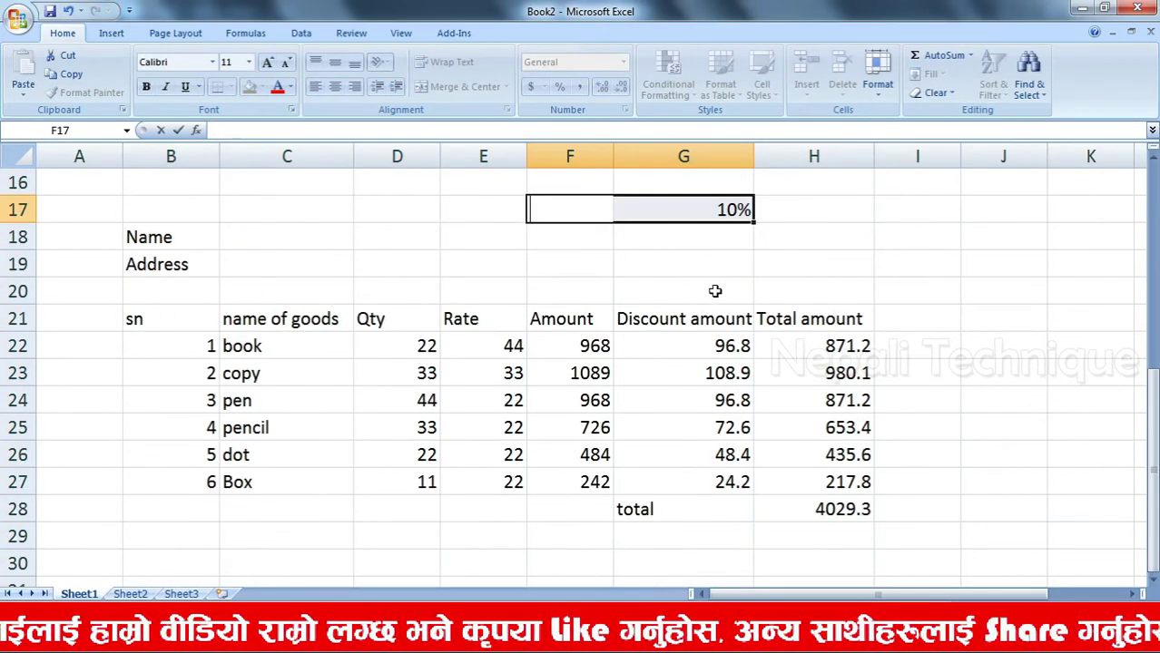
pyautogui.moveTo(682, 318)
pyautogui.mouseDown()
pyautogui.moveTo(790, 423)
pyautogui.moveTo(810, 494)
pyautogui.mouseUp()
pyautogui.press('Delete')
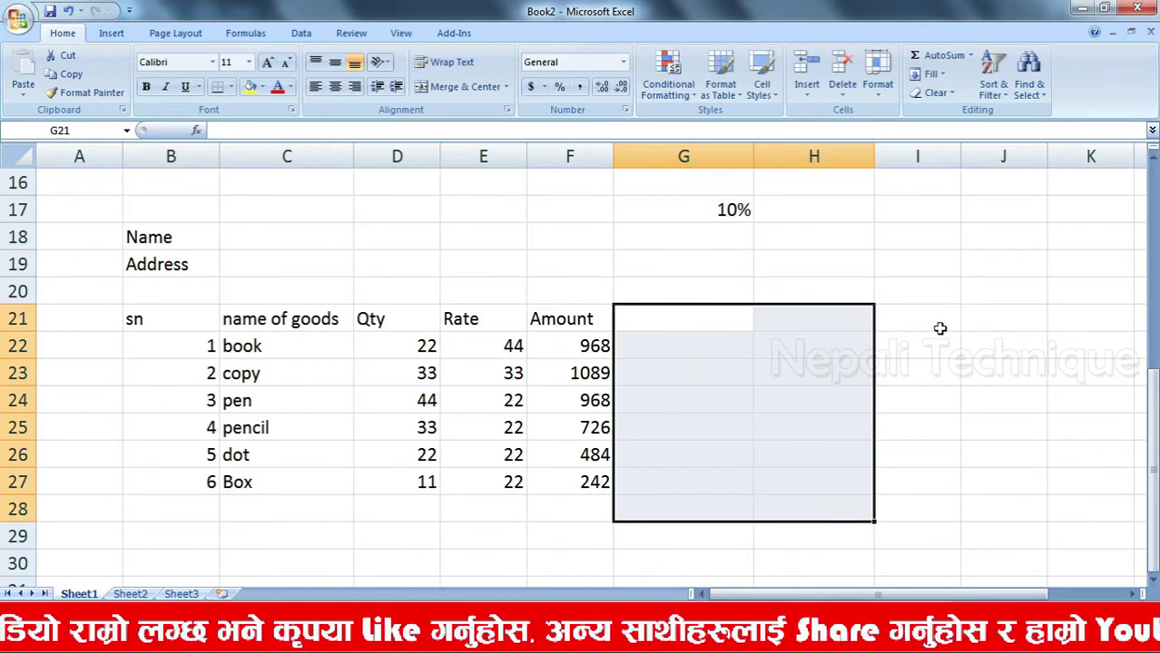
pyautogui.click(937, 326)
# Add the heading 'Dicount Per' in G21
pyautogui.click(661, 319)
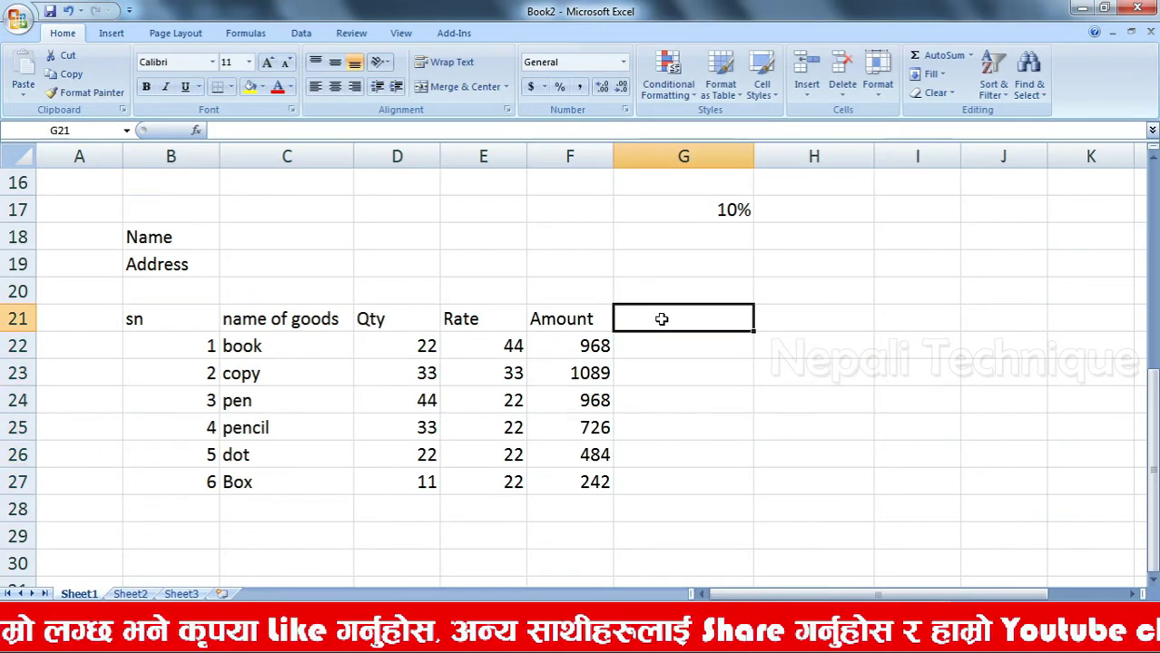
pyautogui.write('Di')
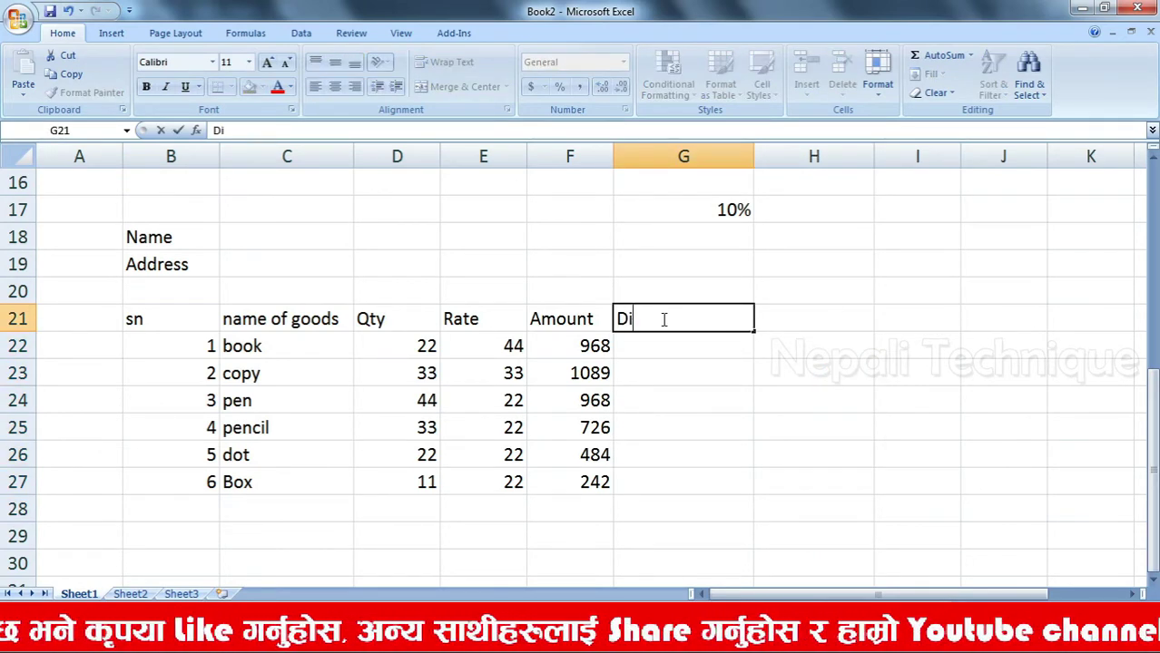
pyautogui.write('count ')
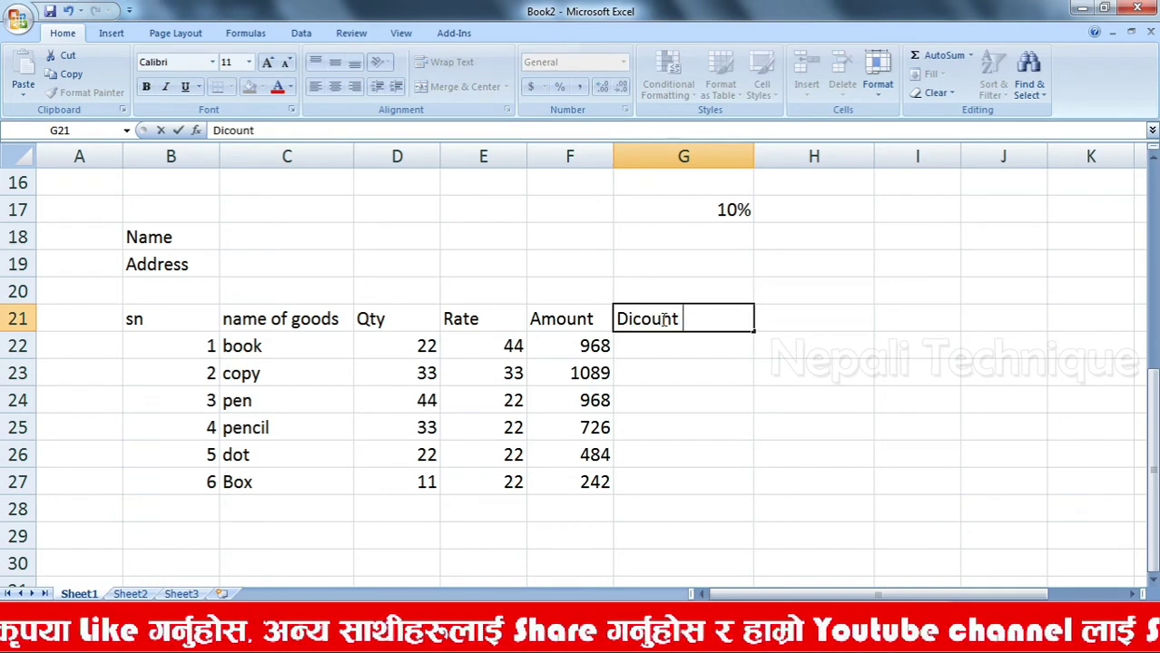
pyautogui.write('Per')
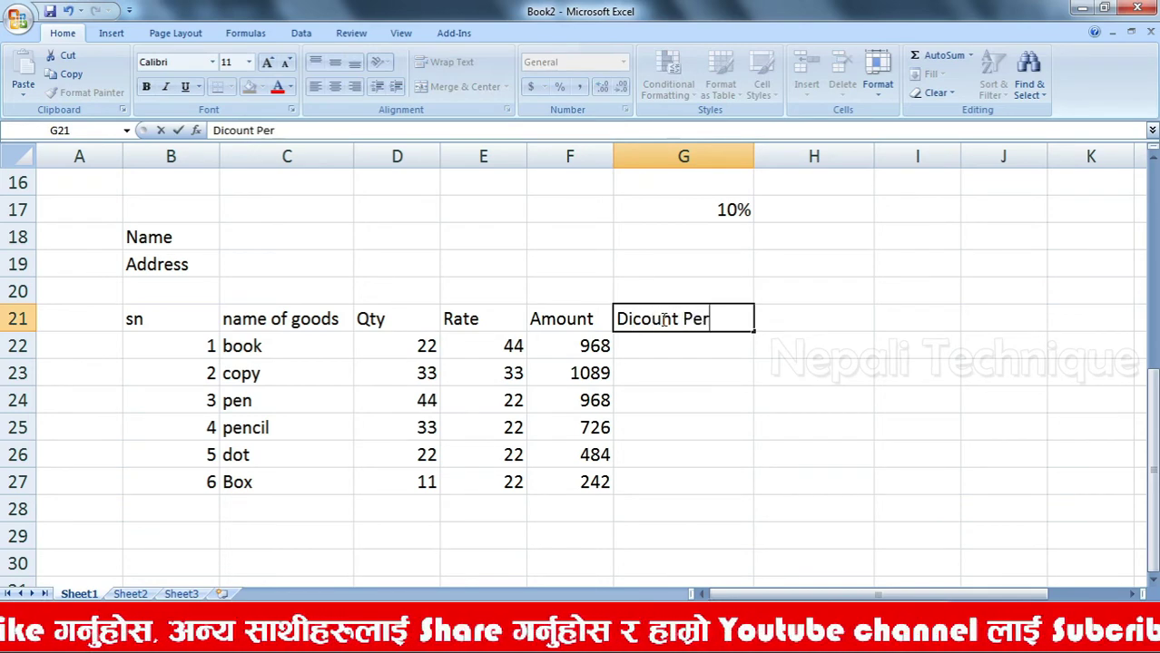
pyautogui.press('Return')
pyautogui.write('1')
pyautogui.press('Escape')
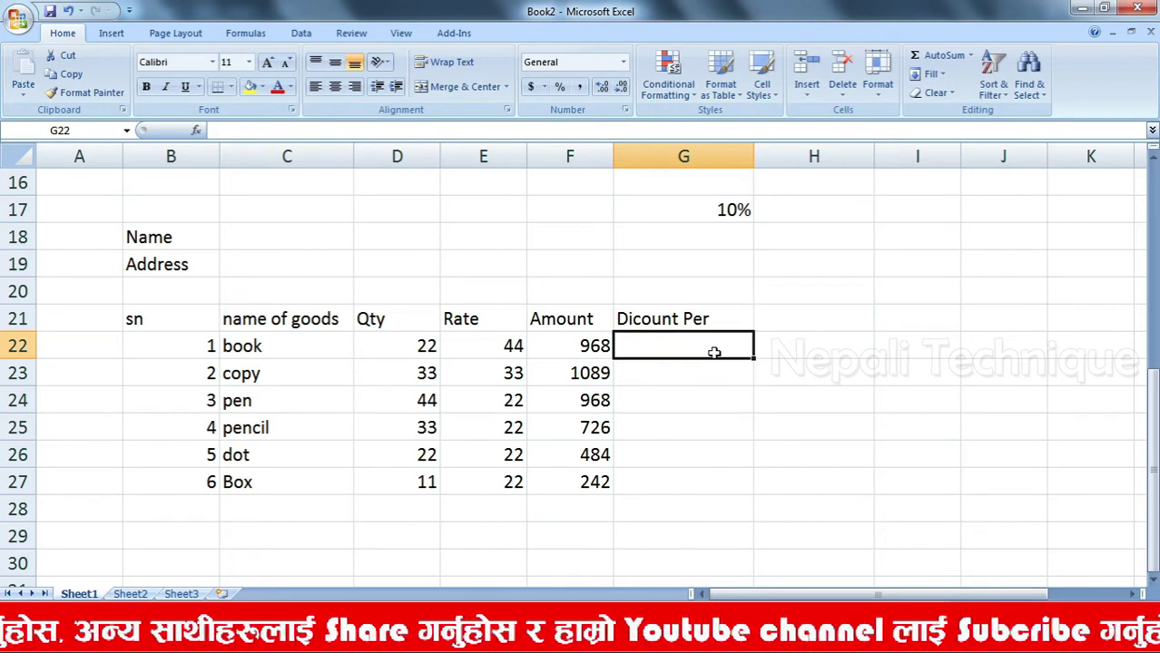
# Enter discount percentages 11, 22, 33, 22, 11, 22 in G22:G27
pyautogui.write('11')
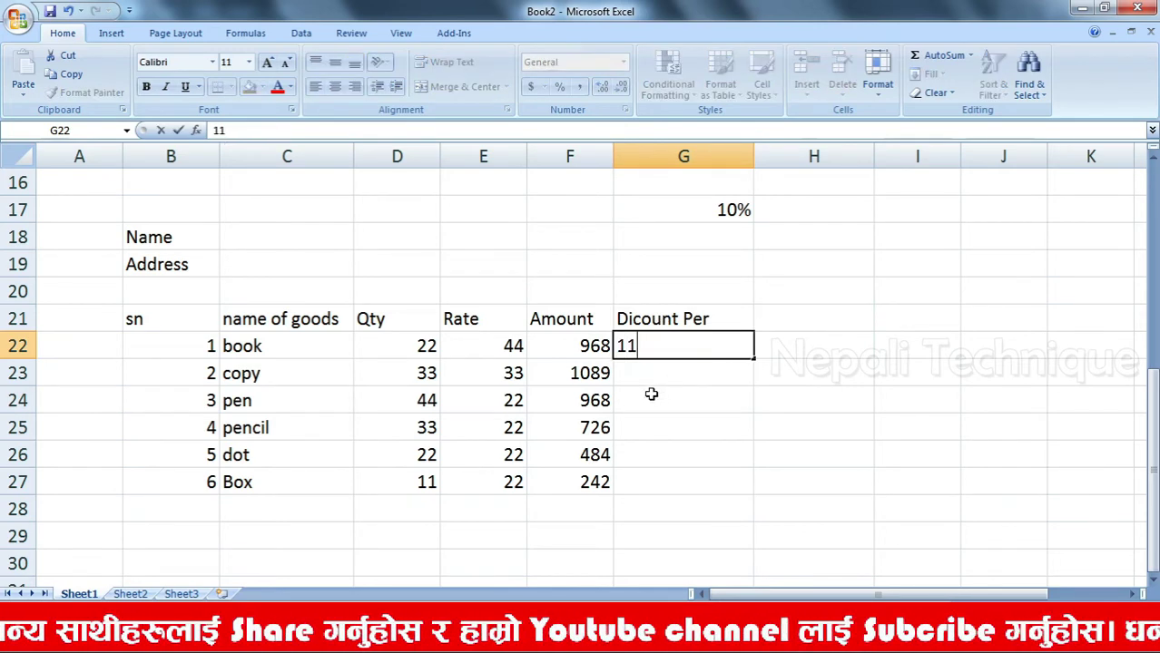
pyautogui.click(644, 375)
pyautogui.write('22')
pyautogui.click(670, 395)
pyautogui.write('33')
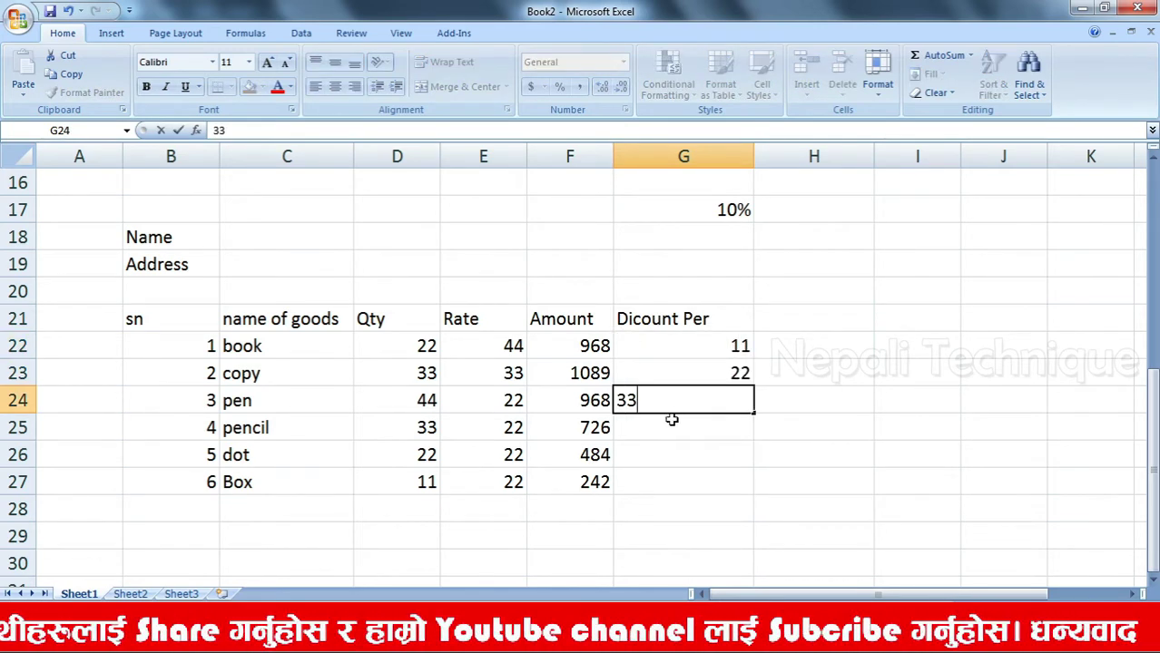
pyautogui.click(669, 429)
pyautogui.write('22')
pyautogui.click(662, 451)
pyautogui.write('11')
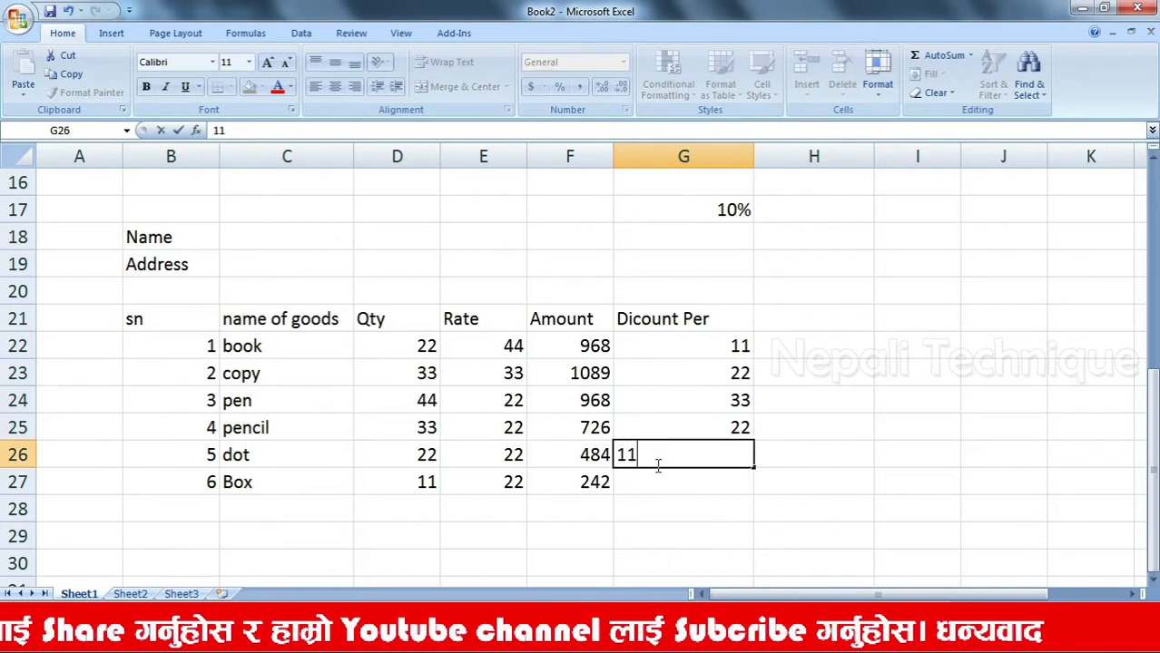
pyautogui.click(660, 475)
pyautogui.write('22')
pyautogui.click(860, 427)
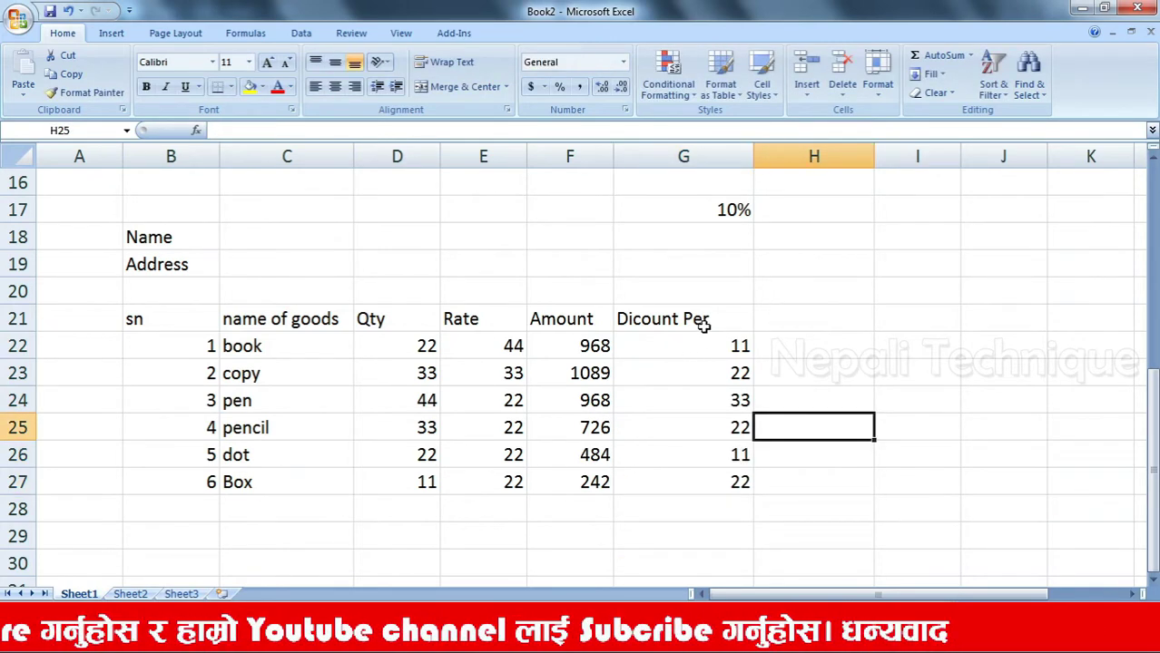
pyautogui.moveTo(691, 333); pyautogui.dragTo(712, 470)
# Add the heading 'Dicount Amount' in H21 and widen column H to fit
pyautogui.click(828, 316)
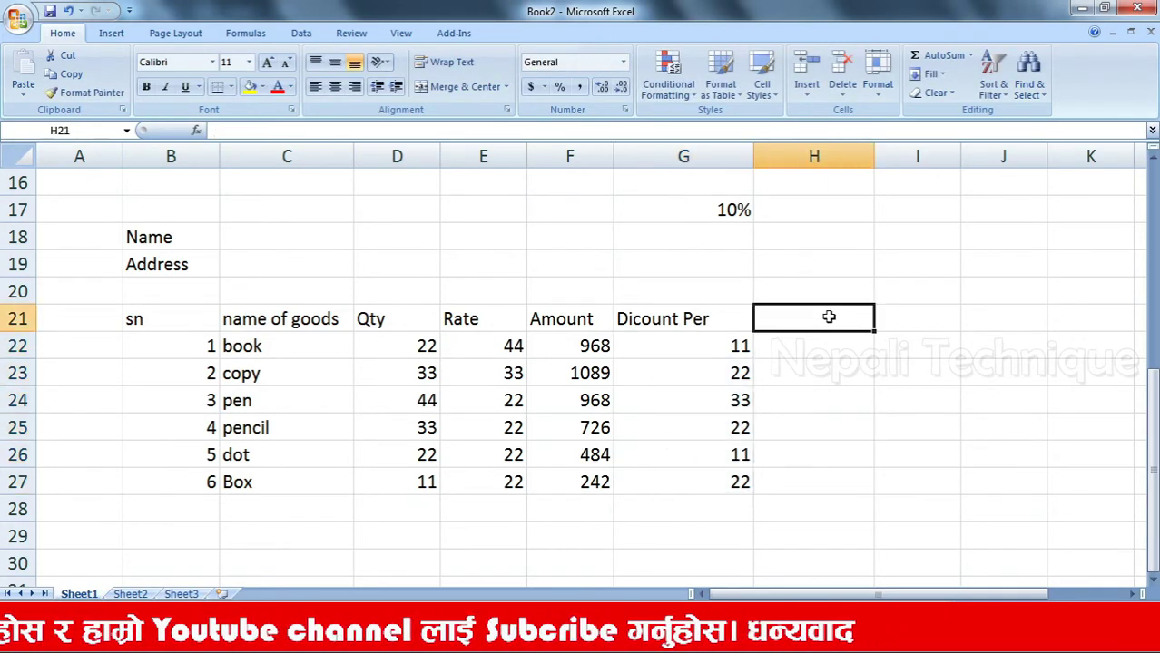
pyautogui.write('Dicou')
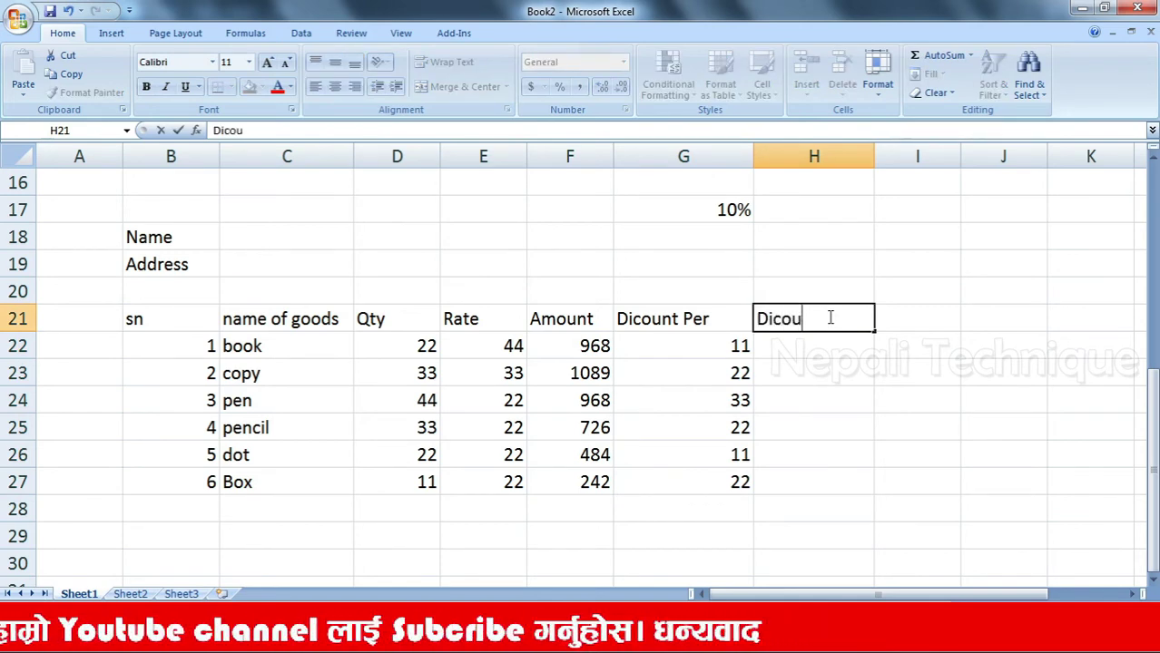
pyautogui.write('nt Amount')
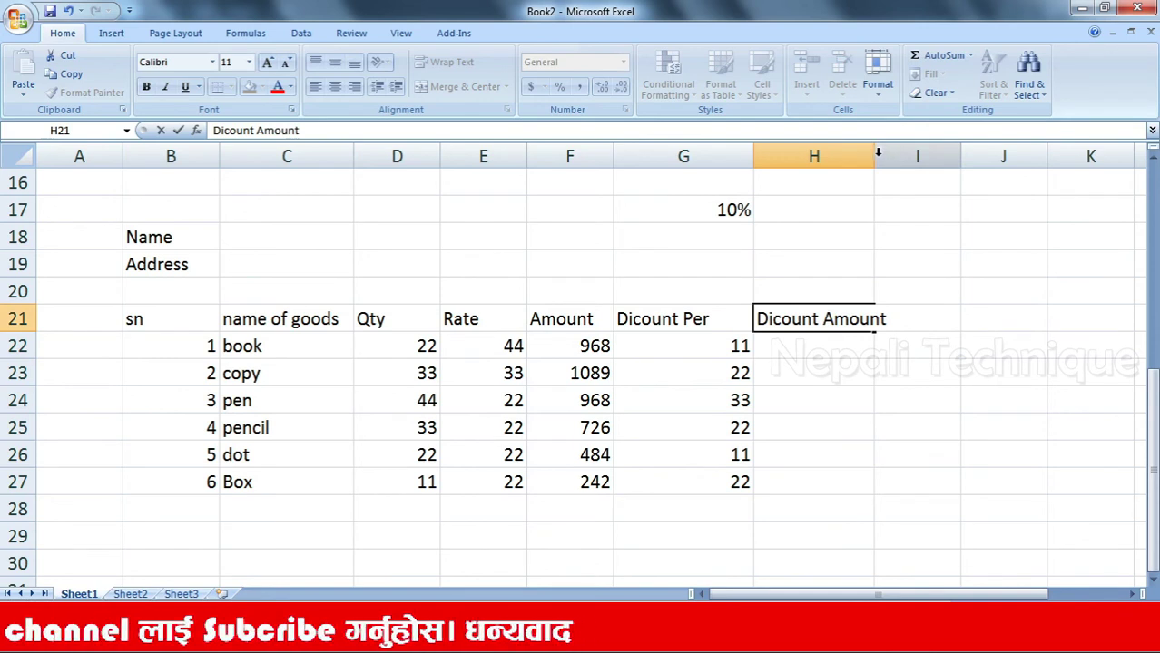
pyautogui.doubleClick(876, 154)
# Fill H22:H27 with =F22*G22/100, giving 106.48 for book through 53.24 for Box
pyautogui.click(795, 336)
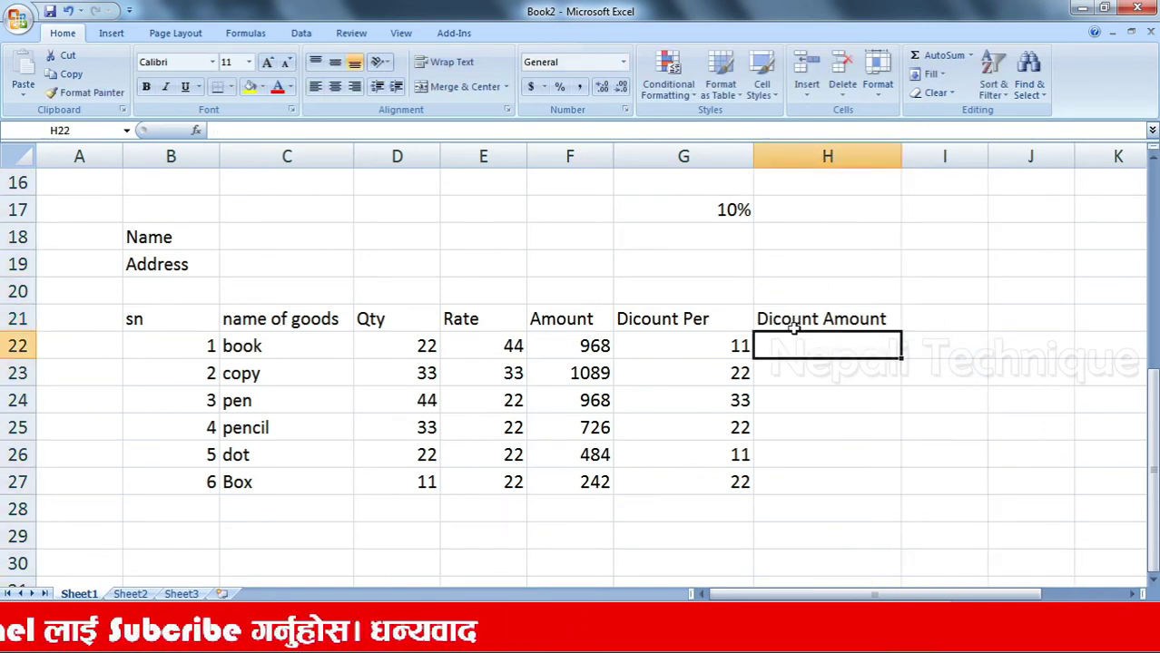
pyautogui.write('=')
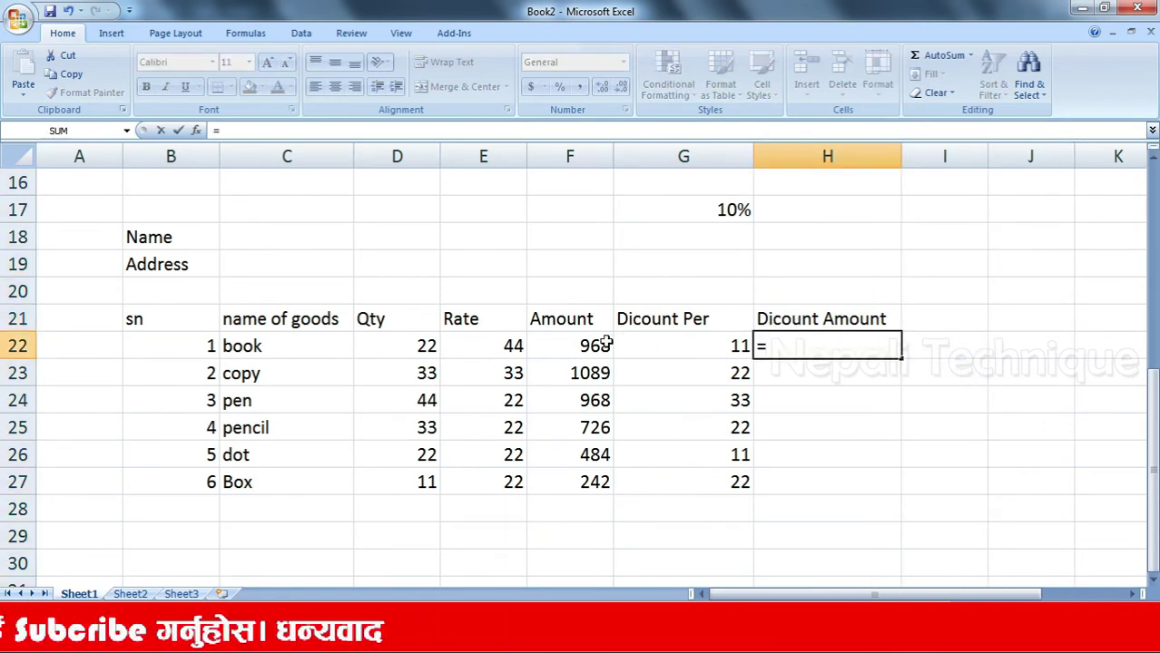
pyautogui.click(559, 346)
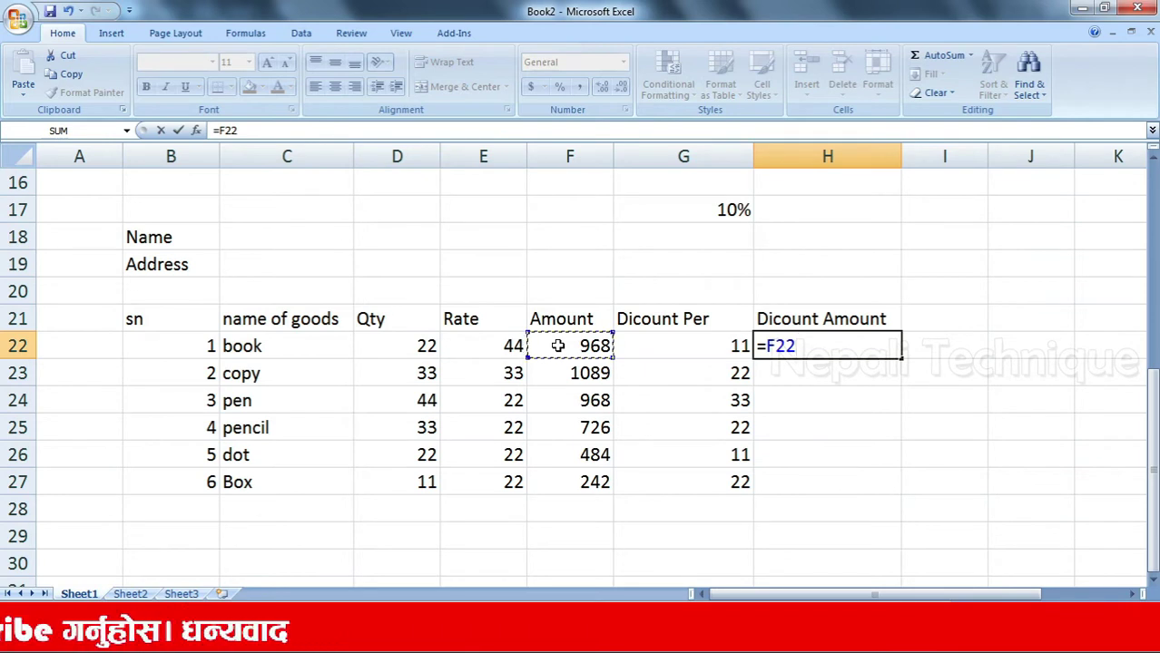
pyautogui.write('*')
pyautogui.click(698, 336)
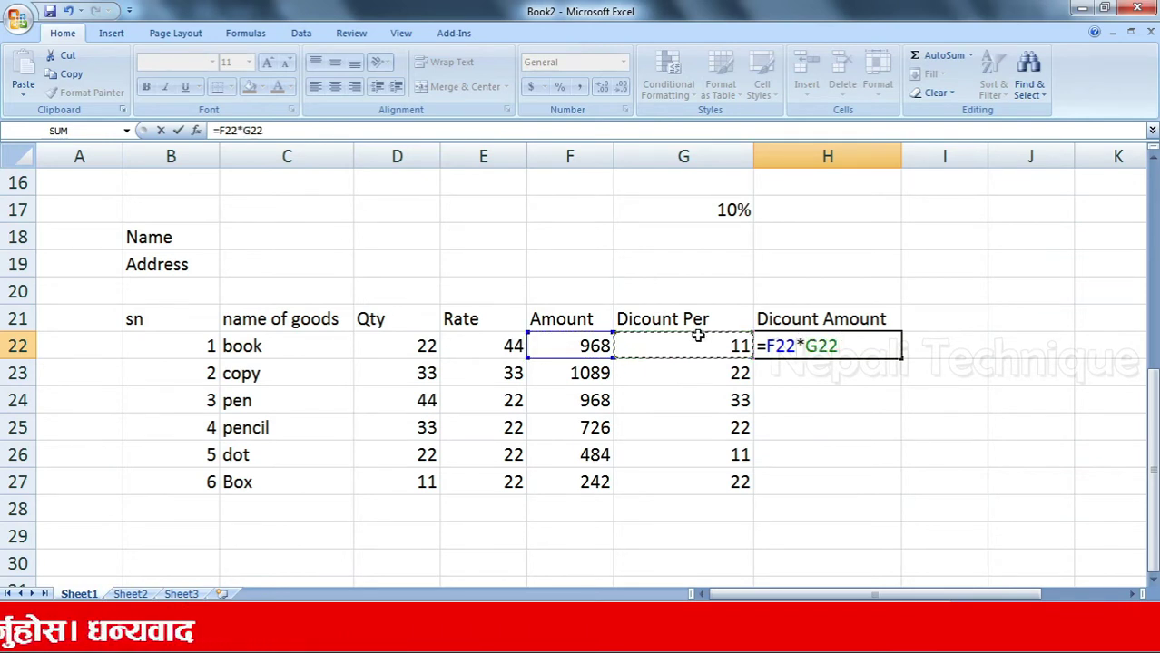
pyautogui.write('/100')
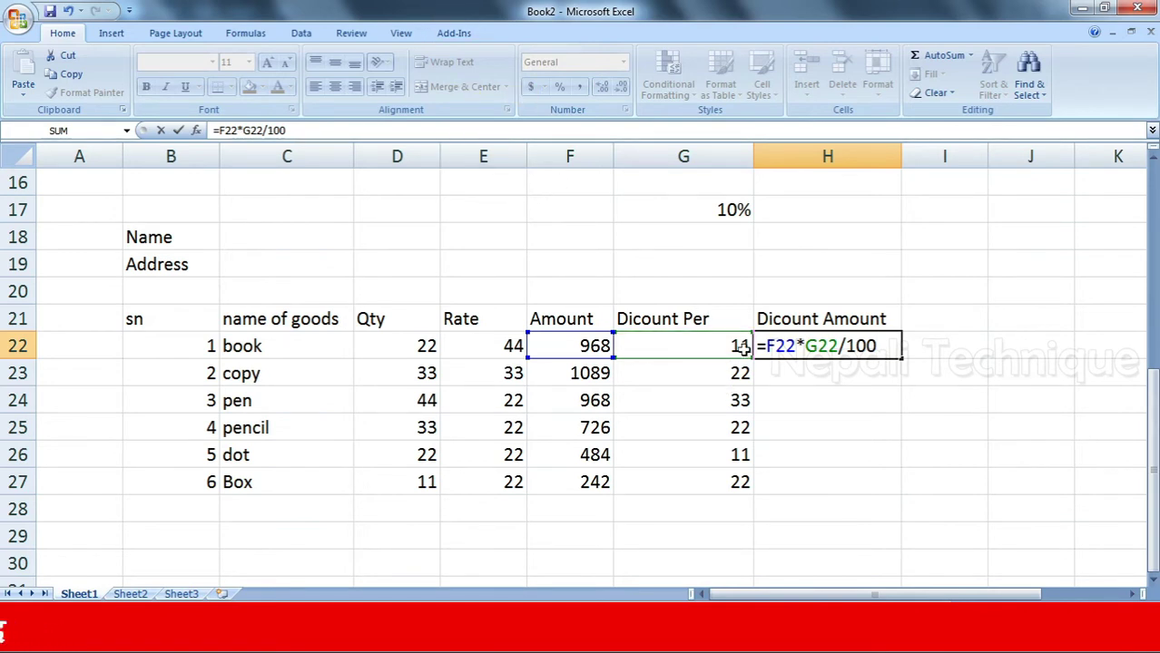
pyautogui.press('Return')
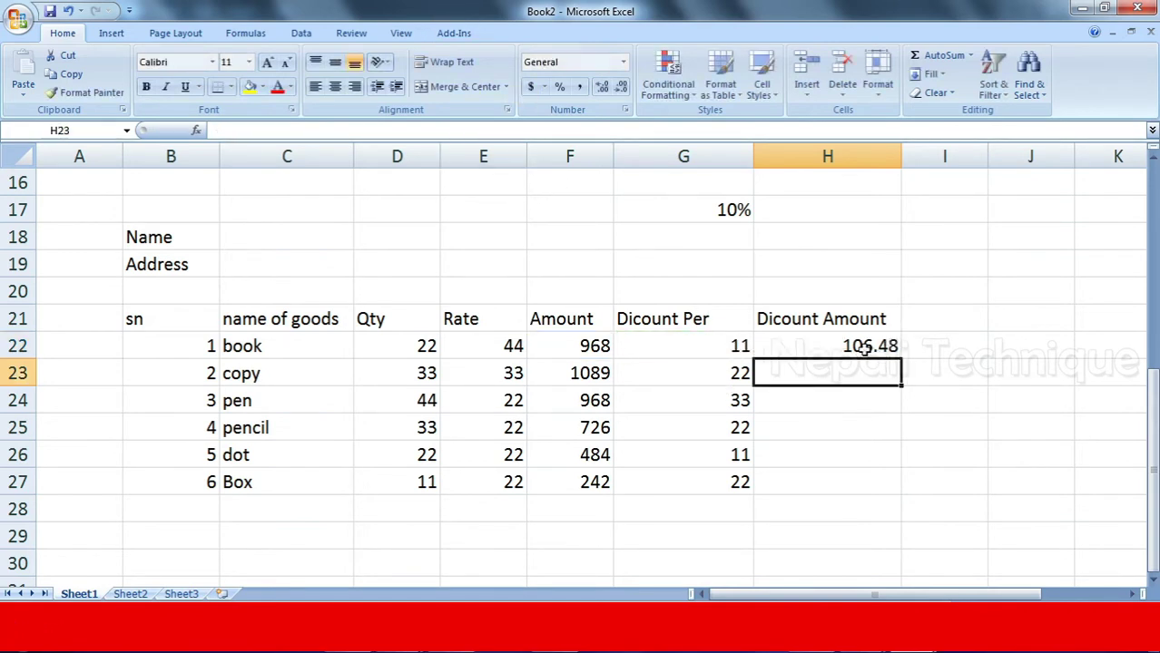
pyautogui.click(860, 346)
pyautogui.moveTo(903, 360); pyautogui.dragTo(904, 494)
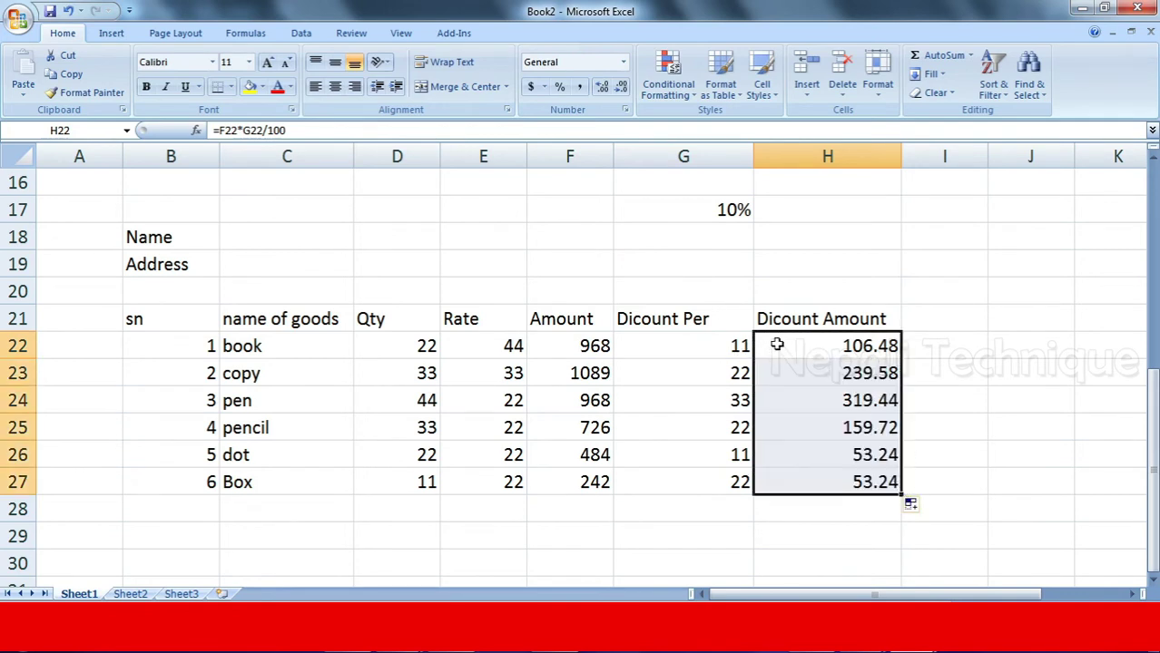
# Add the heading 'Tootal Amount' in I21 and widen column I to fit
pyautogui.click(929, 324)
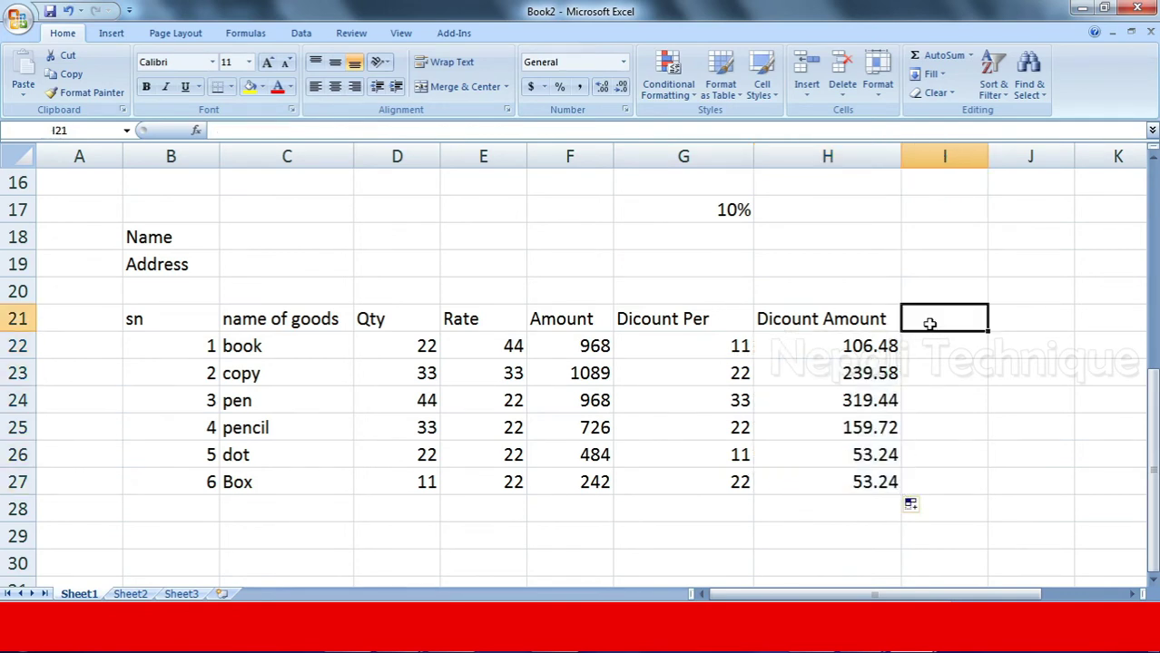
pyautogui.moveTo(990, 156); pyautogui.dragTo(1005, 156)
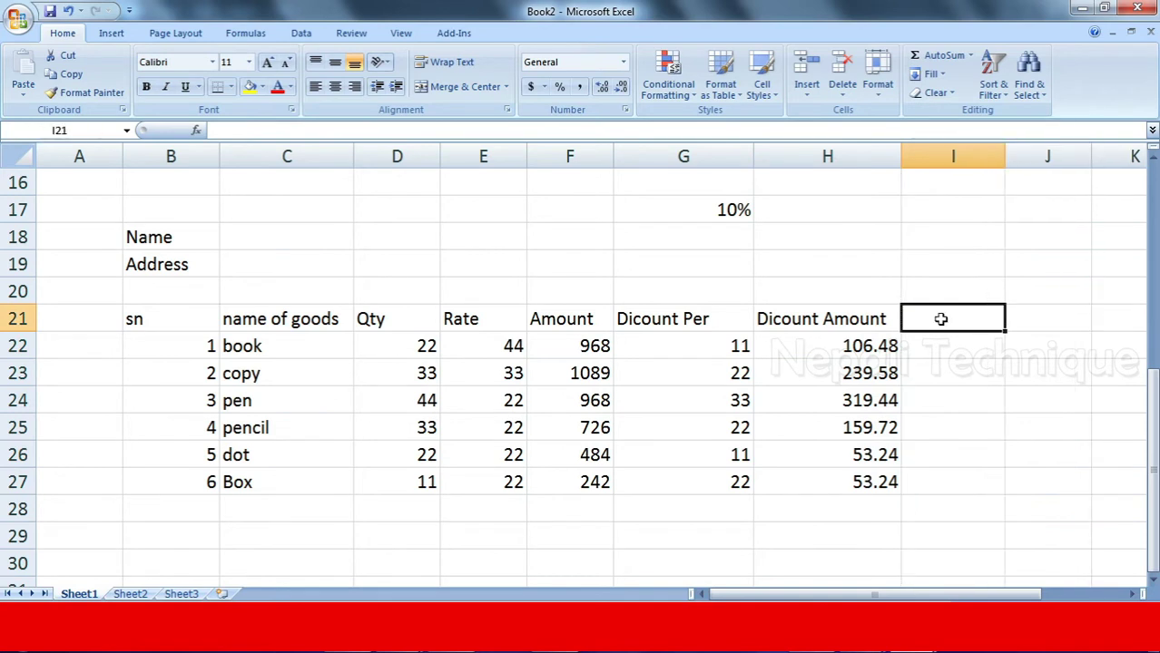
pyautogui.write('Tou')
pyautogui.press('BackSpace')
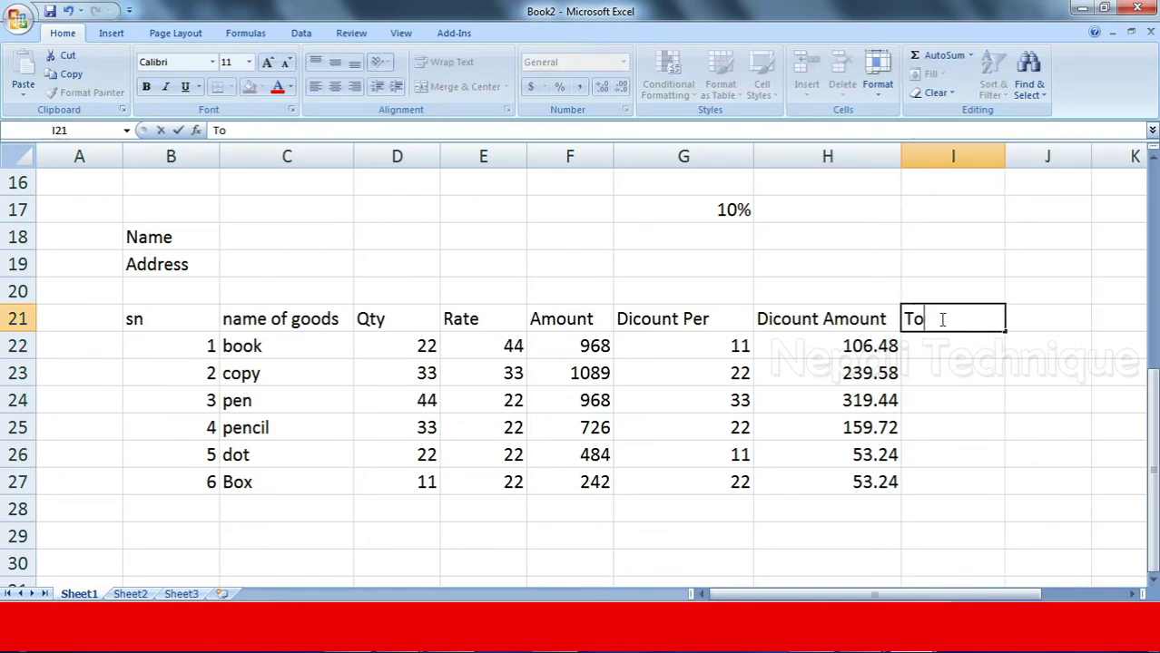
pyautogui.write('otal ')
pyautogui.write('Amount')
pyautogui.press('Return')
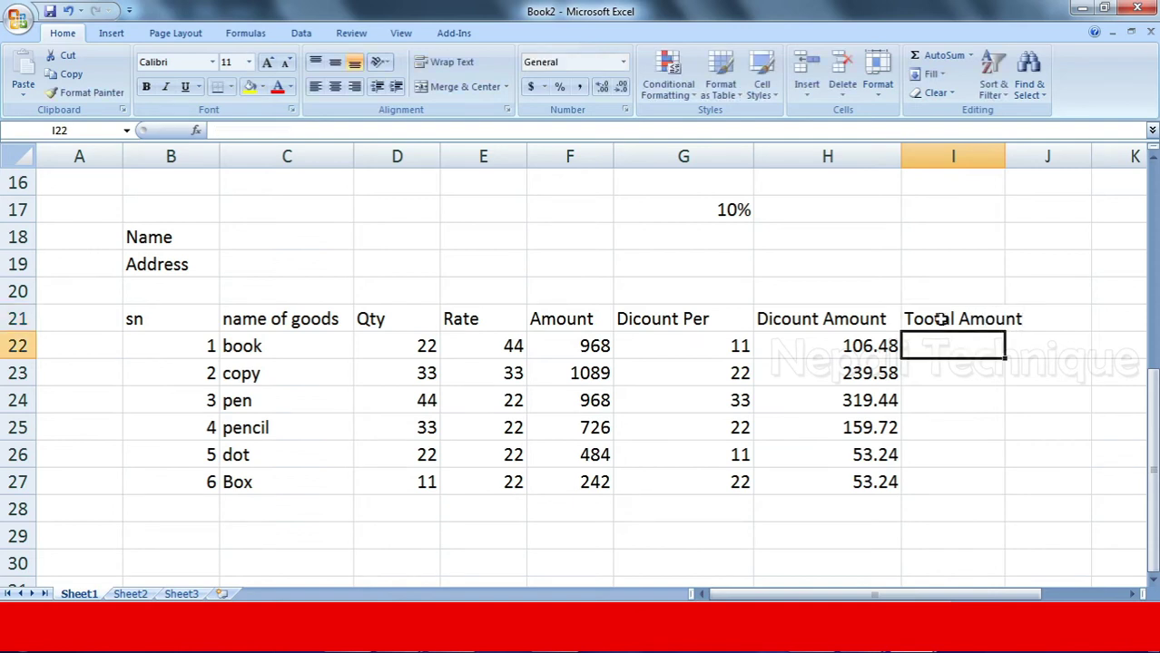
pyautogui.moveTo(1003, 149); pyautogui.dragTo(1038, 149)
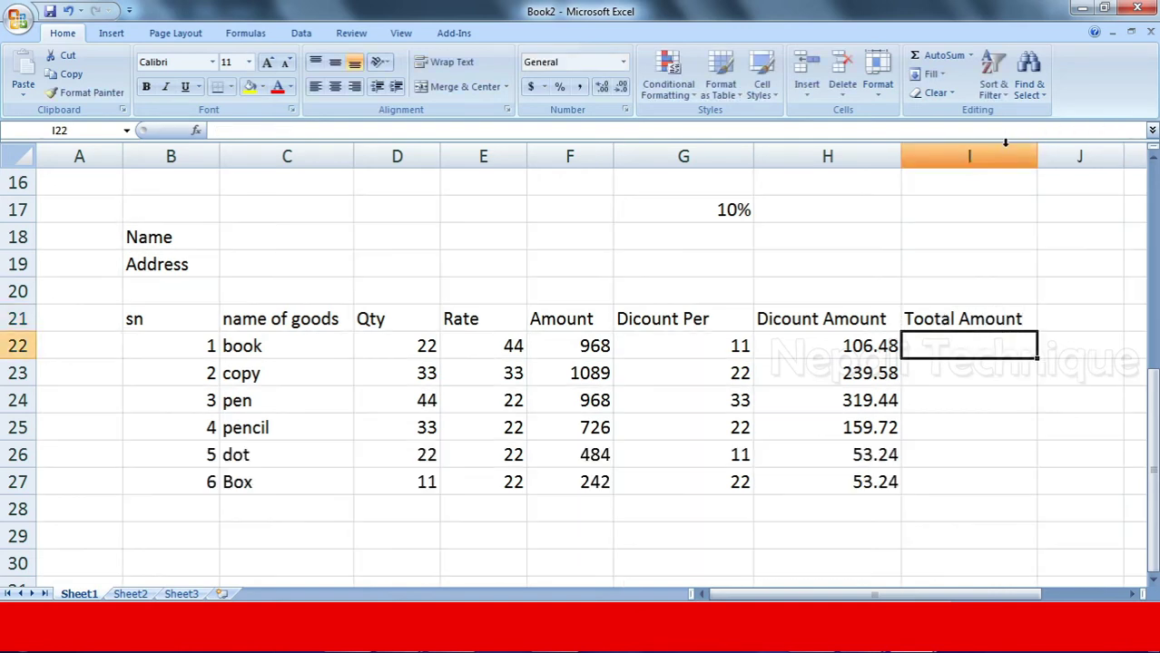
# Fill I22:I27 with =F22-H22, giving 861.52 for book
pyautogui.write('=')
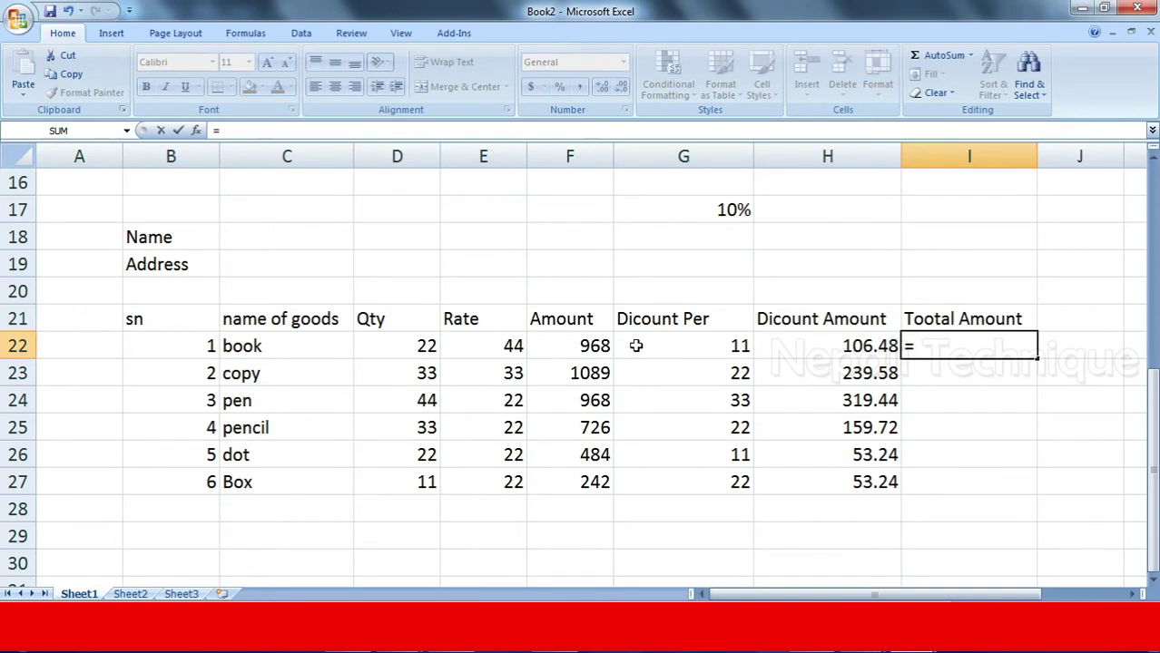
pyautogui.click(603, 348)
pyautogui.write('-')
pyautogui.click(857, 348)
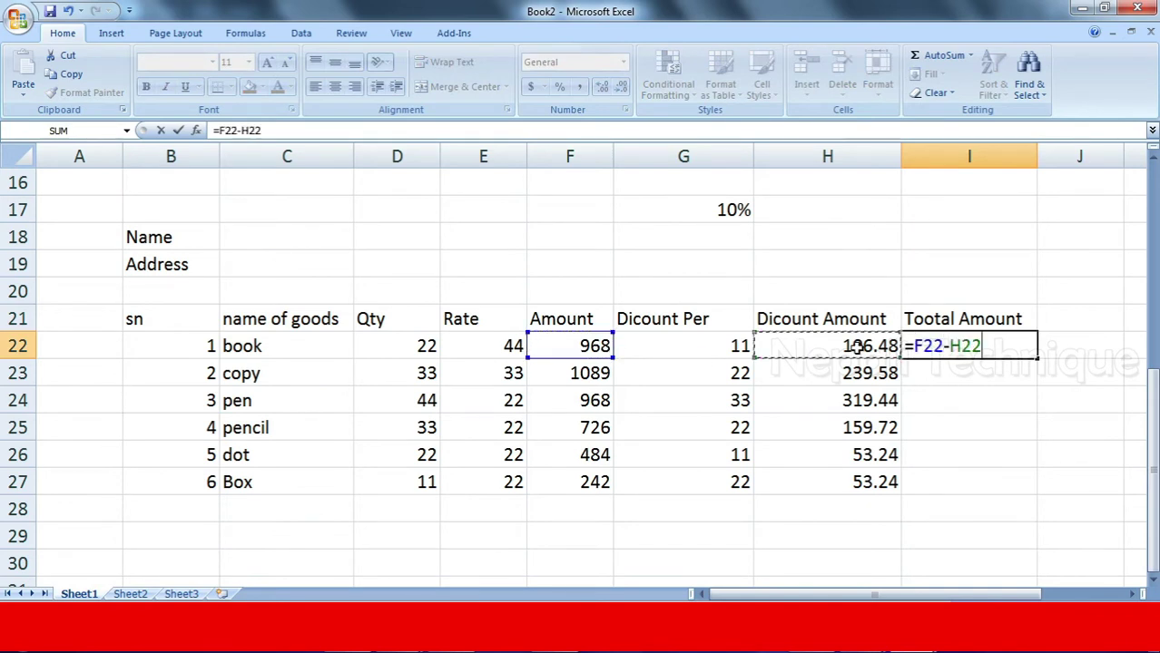
pyautogui.press('Return')
pyautogui.click(963, 346)
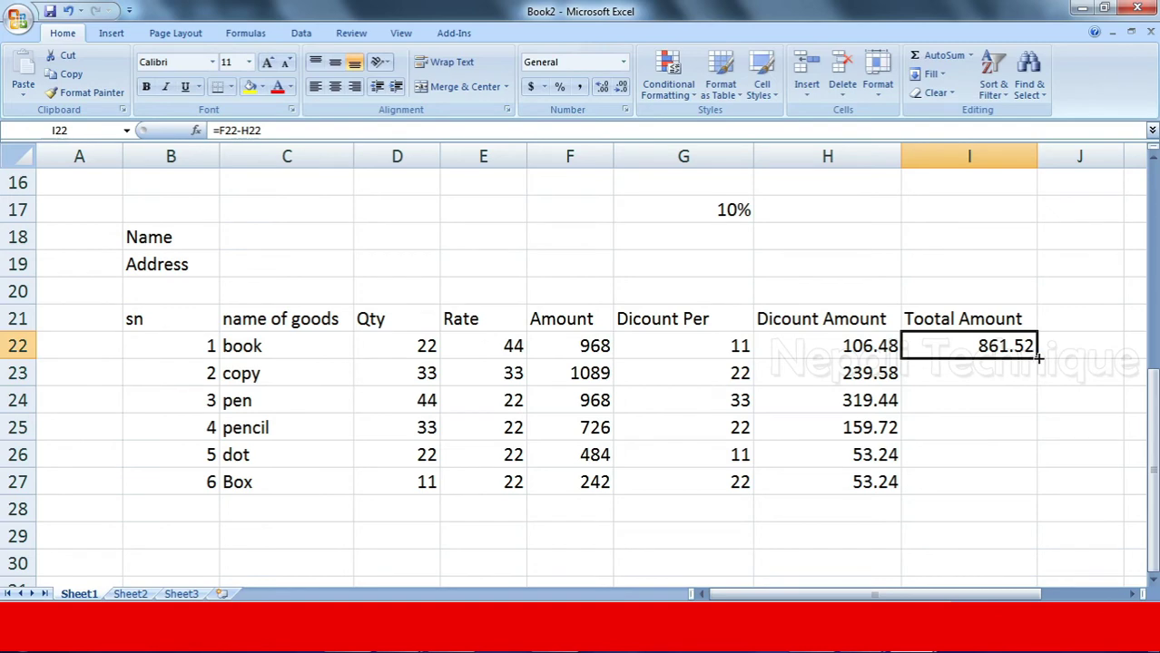
pyautogui.moveTo(1039, 356); pyautogui.dragTo(1035, 486)
pyautogui.scroll(2, 1041, 292)
# Scroll through Sheet1 to review both finished tables and the filled Tootal Amount column
pyautogui.scroll(2, 973, 279)
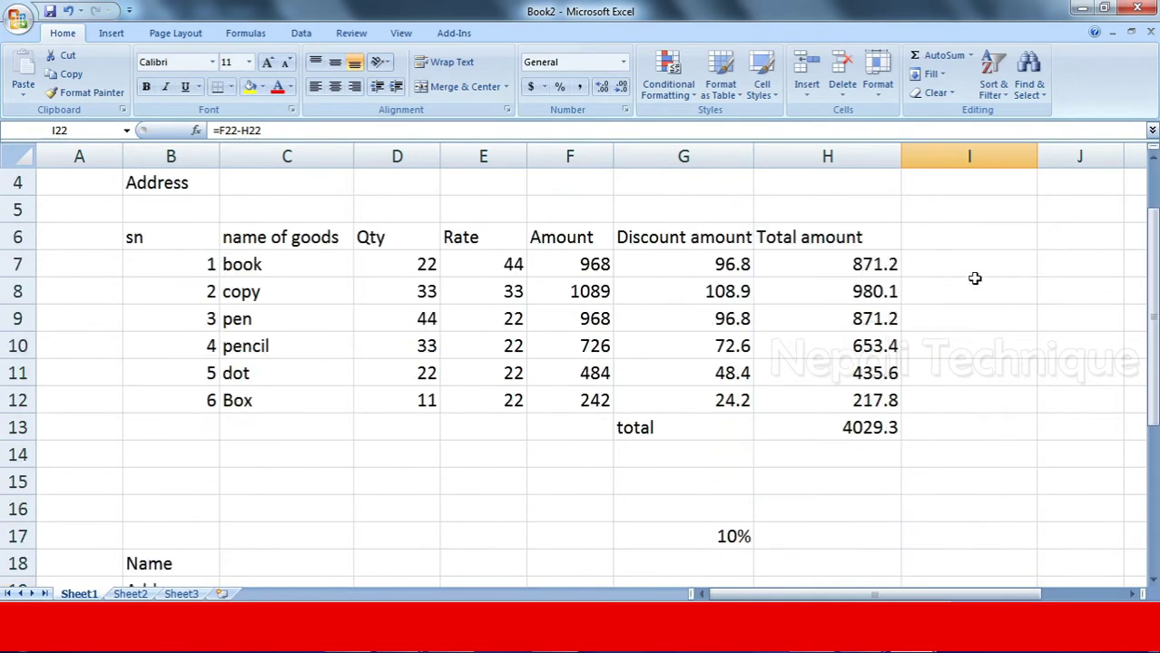
pyautogui.scroll(1, 974, 279)
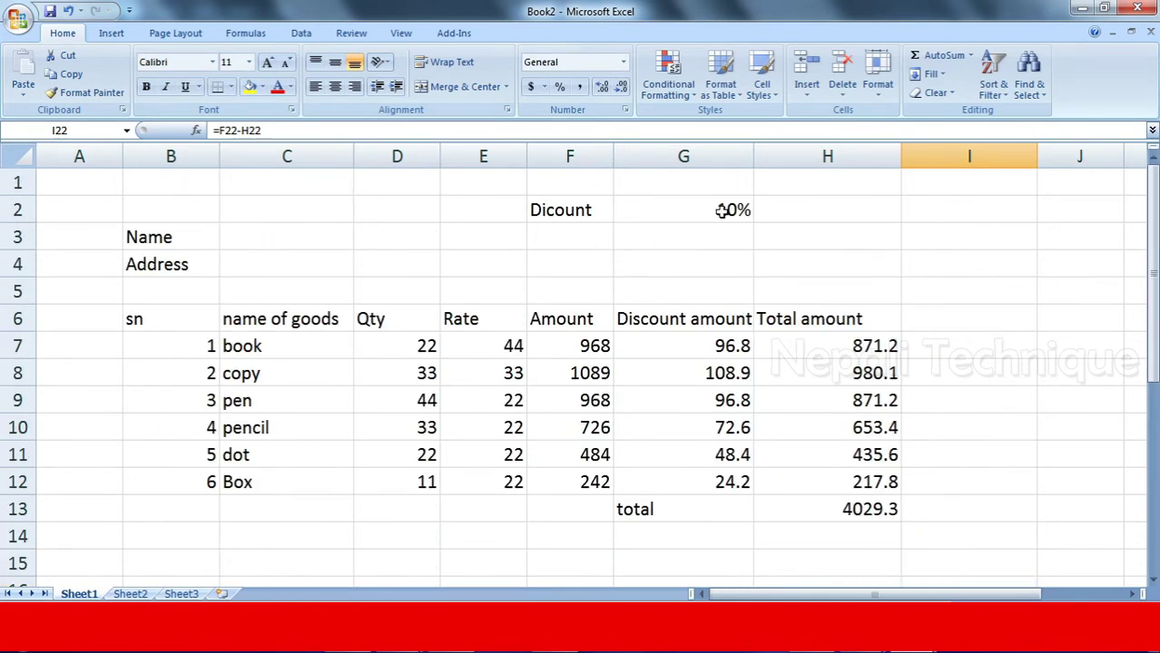
pyautogui.scroll(-7, 733, 213)
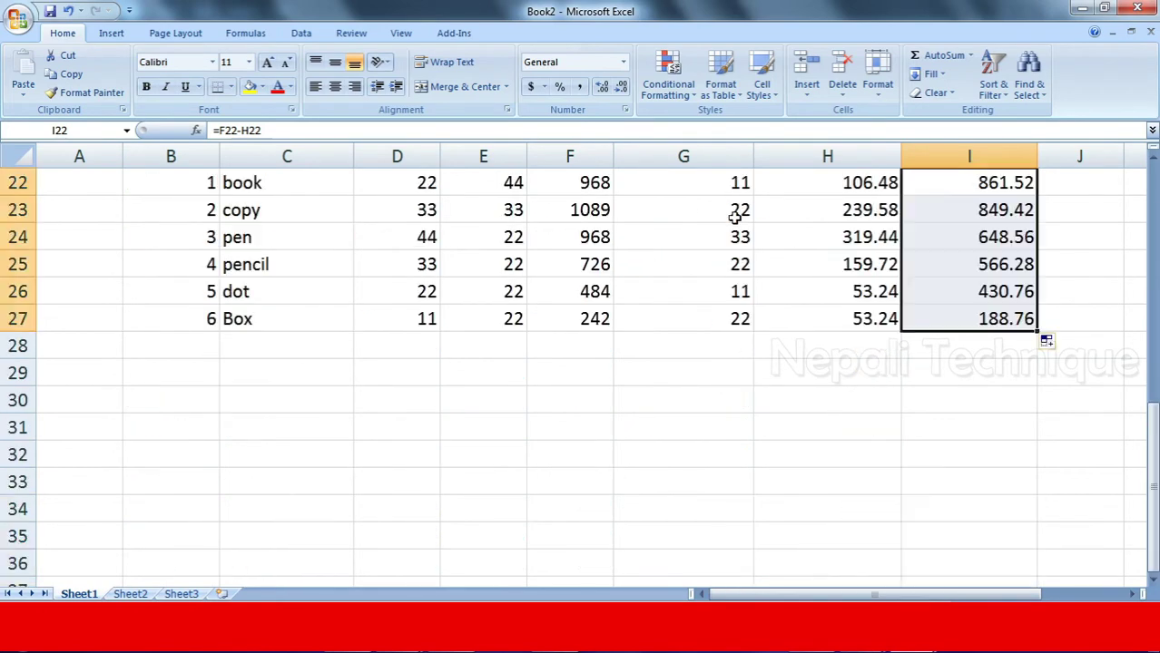
pyautogui.scroll(1, 735, 226)
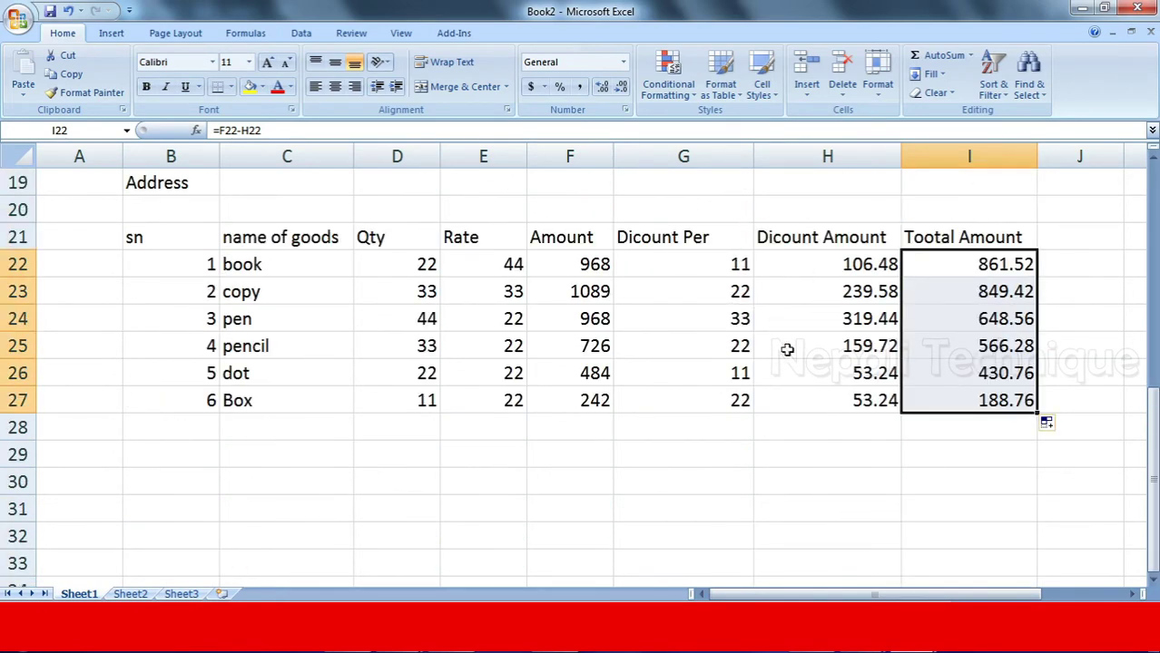
pyautogui.scroll(4, 960, 325)
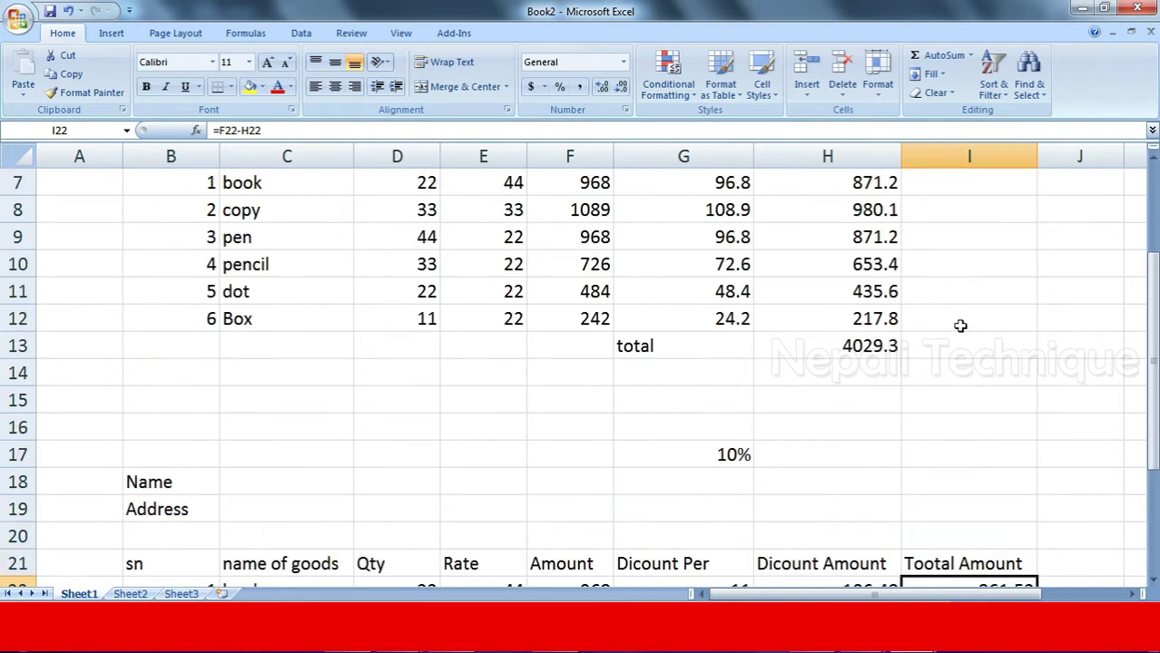
pyautogui.scroll(2, 959, 324)
pyautogui.scroll(-4, 955, 319)
pyautogui.scroll(-2, 955, 309)
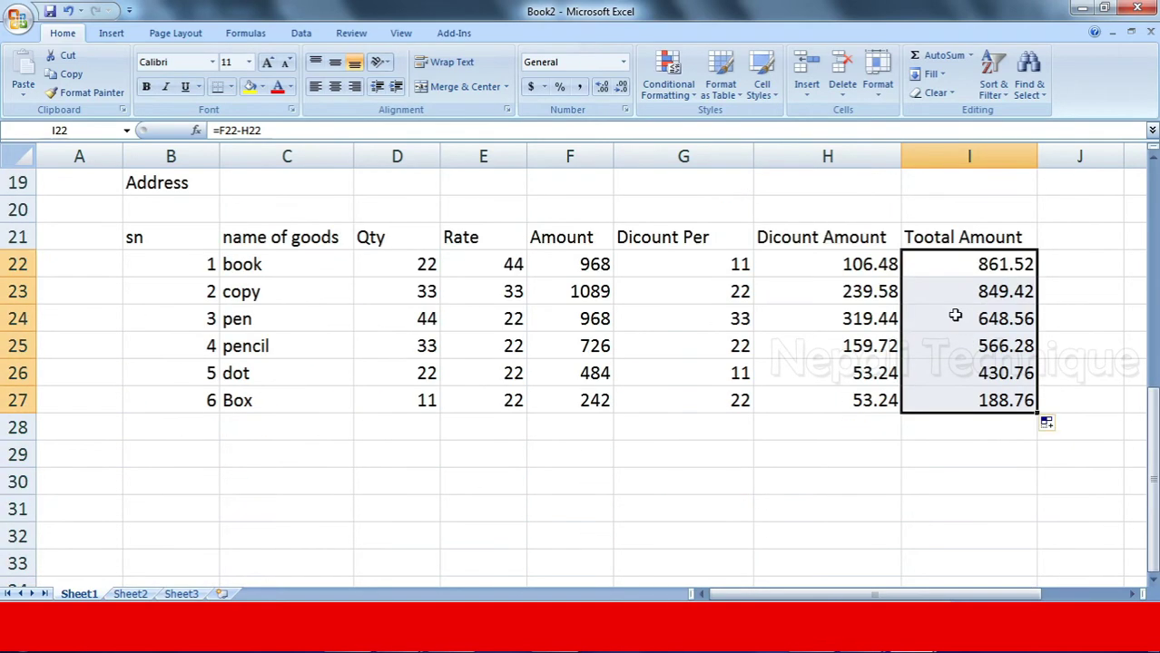
pyautogui.scroll(-2, 955, 303)
pyautogui.click(258, 341)
pyautogui.scroll(2, 488, 340)
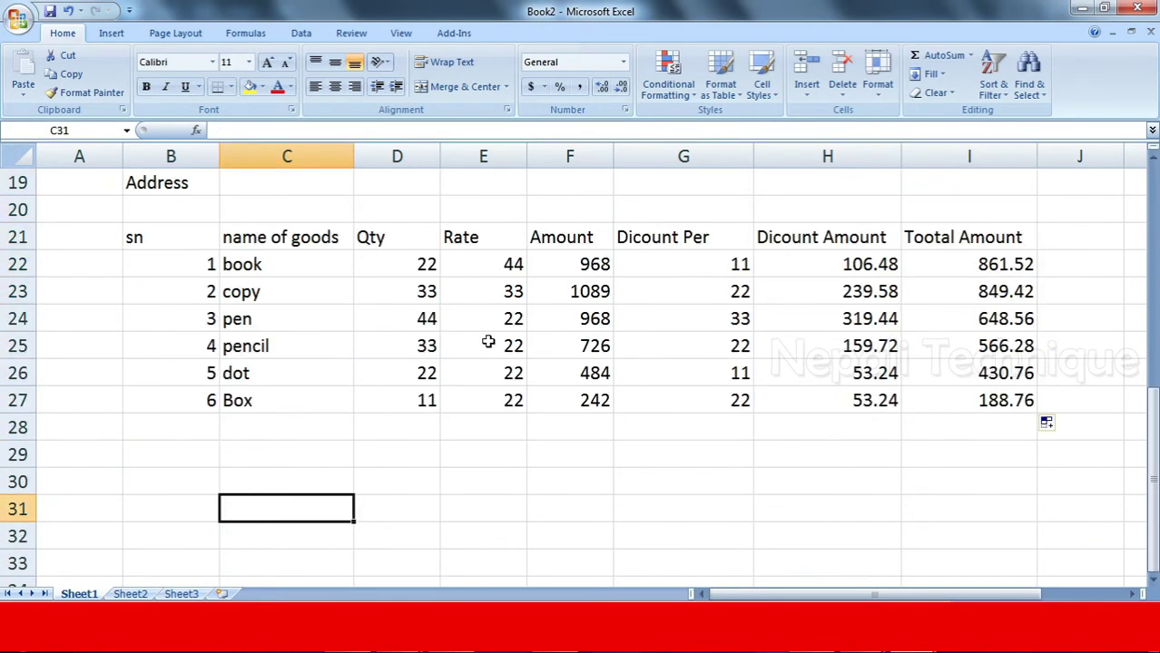
pyautogui.scroll(1, 488, 342)
pyautogui.scroll(-1, 489, 343)
pyautogui.scroll(1, 489, 342)
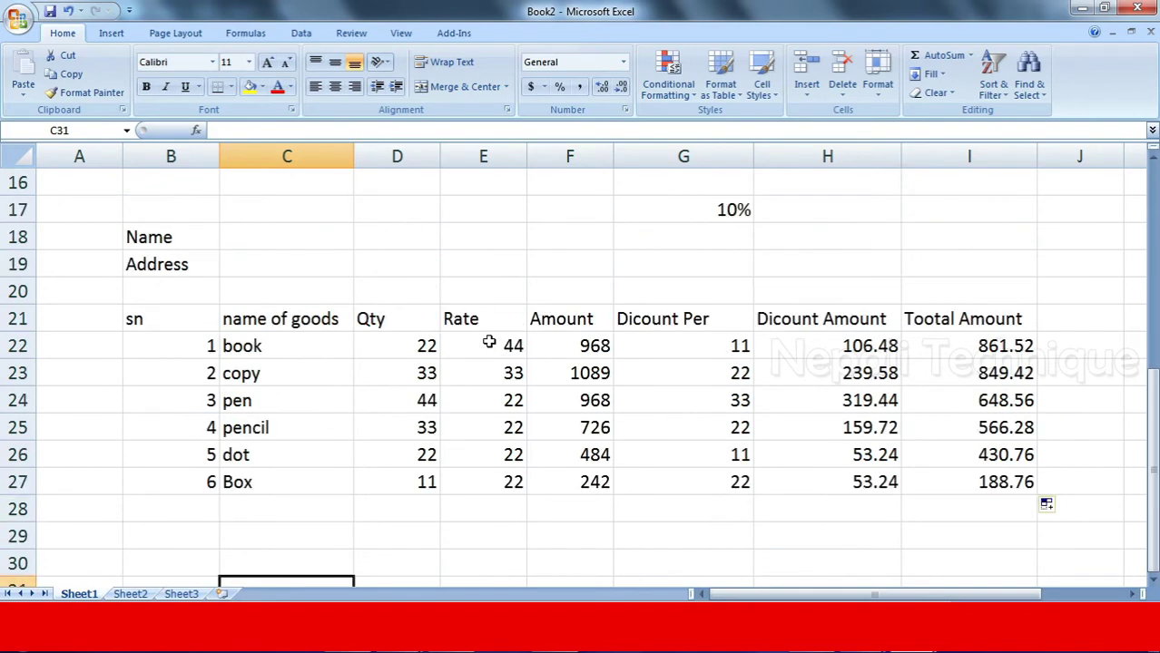
pyautogui.scroll(-1, 452, 269)
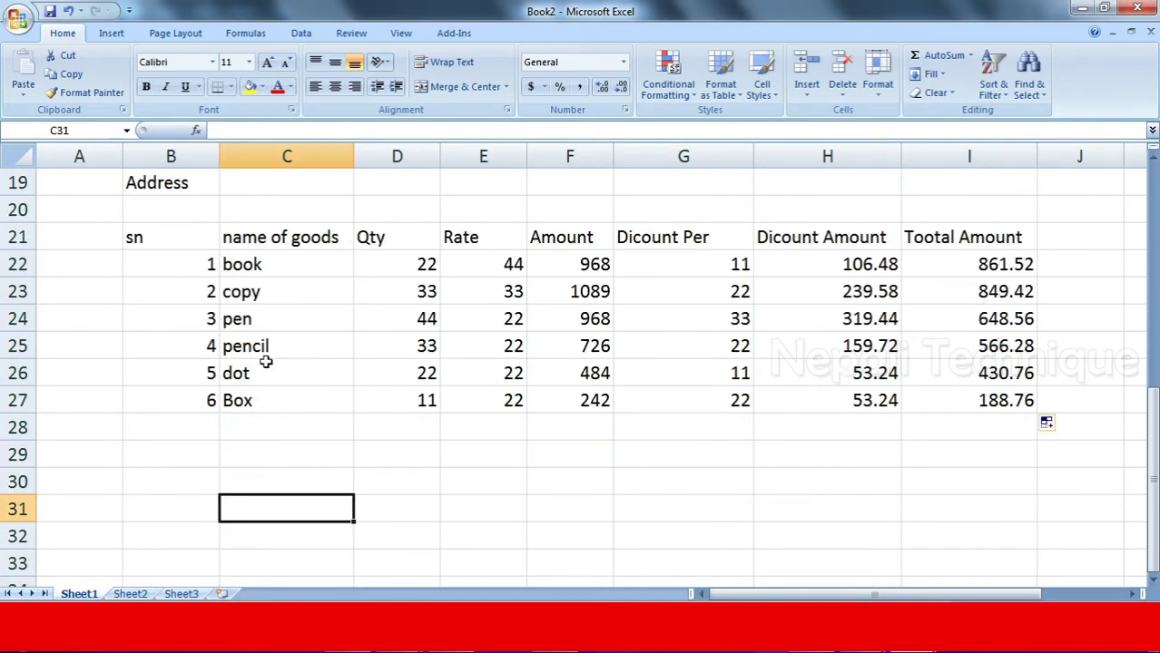
pyautogui.scroll(2, 264, 358)
pyautogui.scroll(-2, 207, 445)
pyautogui.scroll(-1, 197, 455)
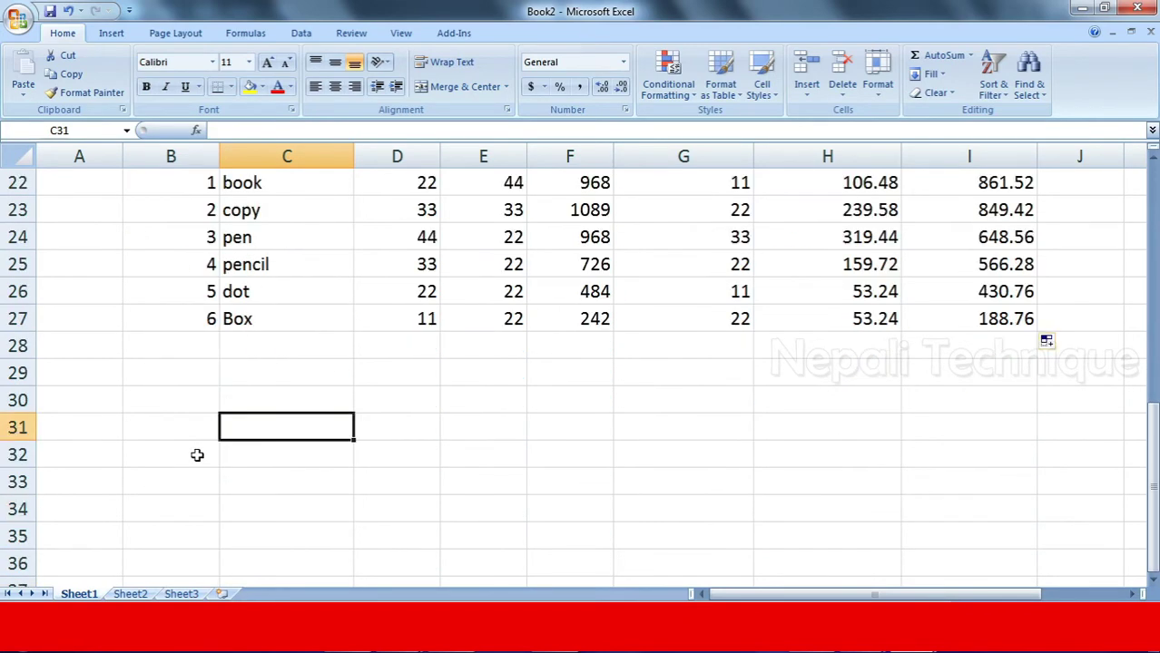
pyautogui.click(181, 400)
# On Sheet2, enter the labels Name in B2 and Adress in B3
pyautogui.click(136, 593)
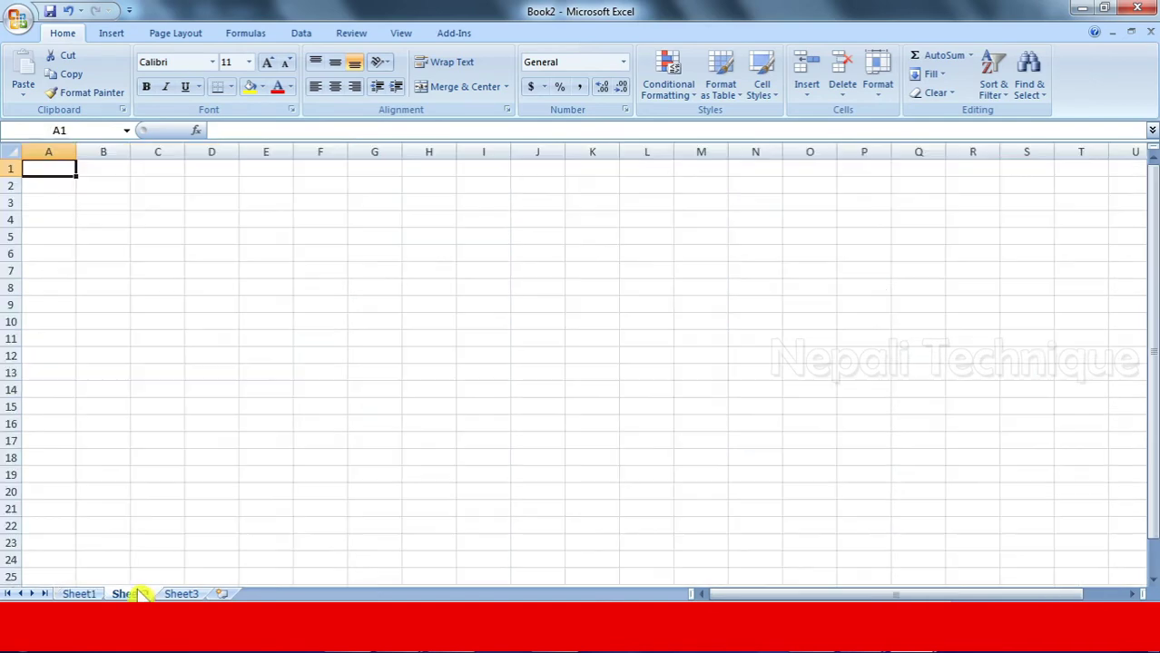
pyautogui.scroll(2, 494, 349)
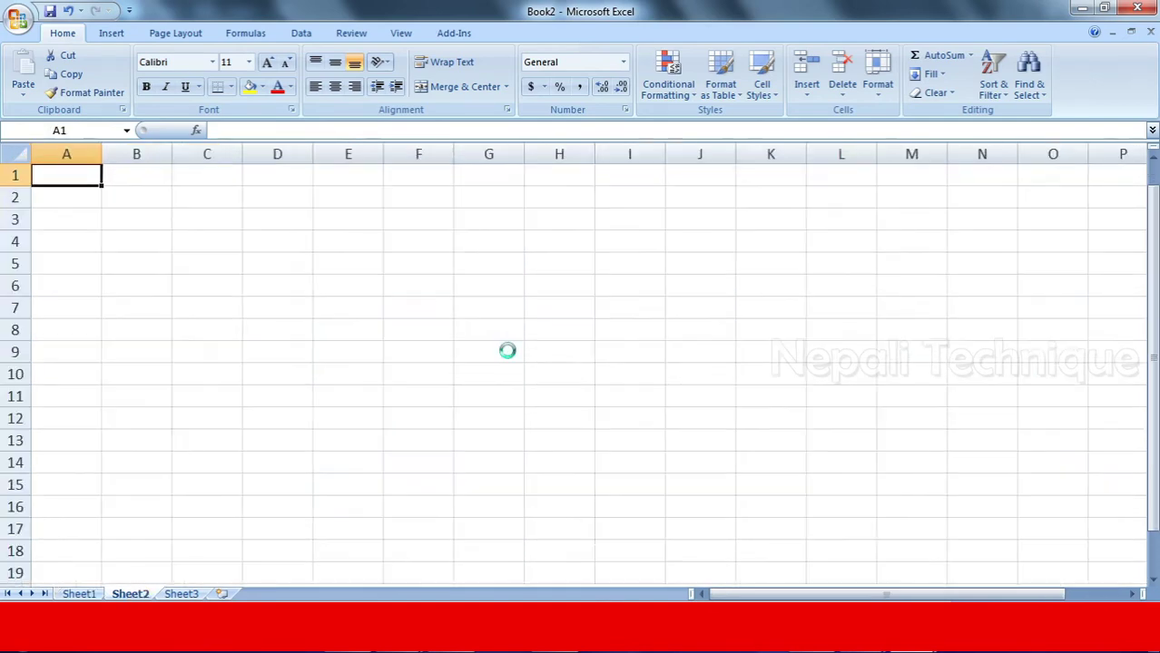
pyautogui.scroll(5, 504, 350)
pyautogui.click(212, 222)
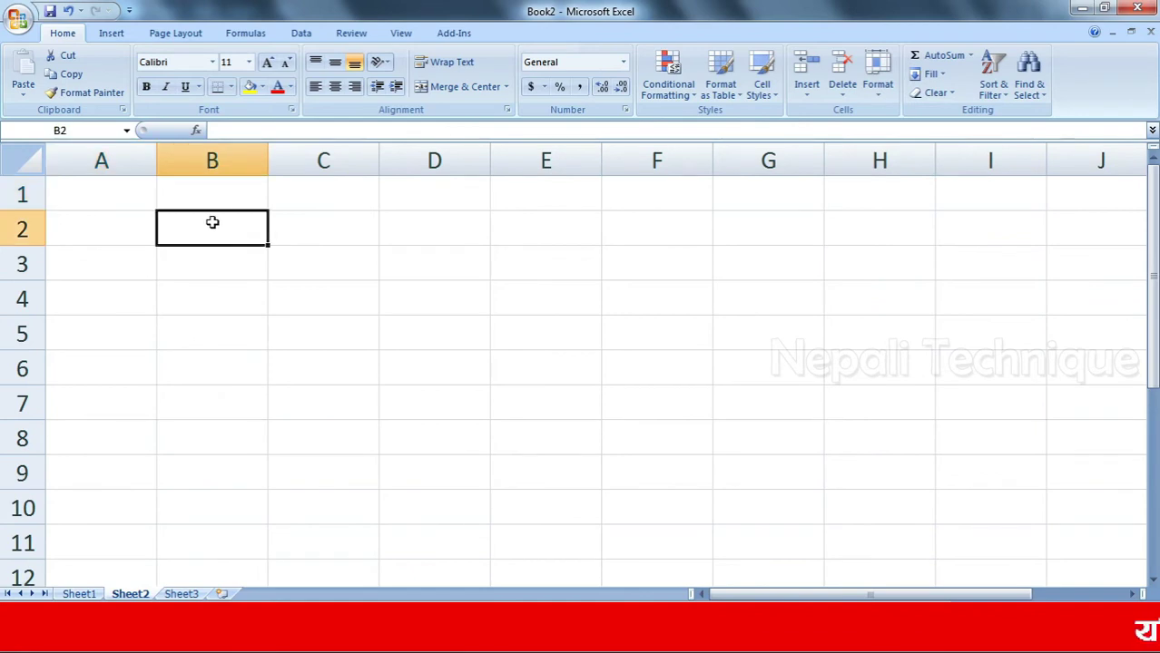
pyautogui.write('Nam')
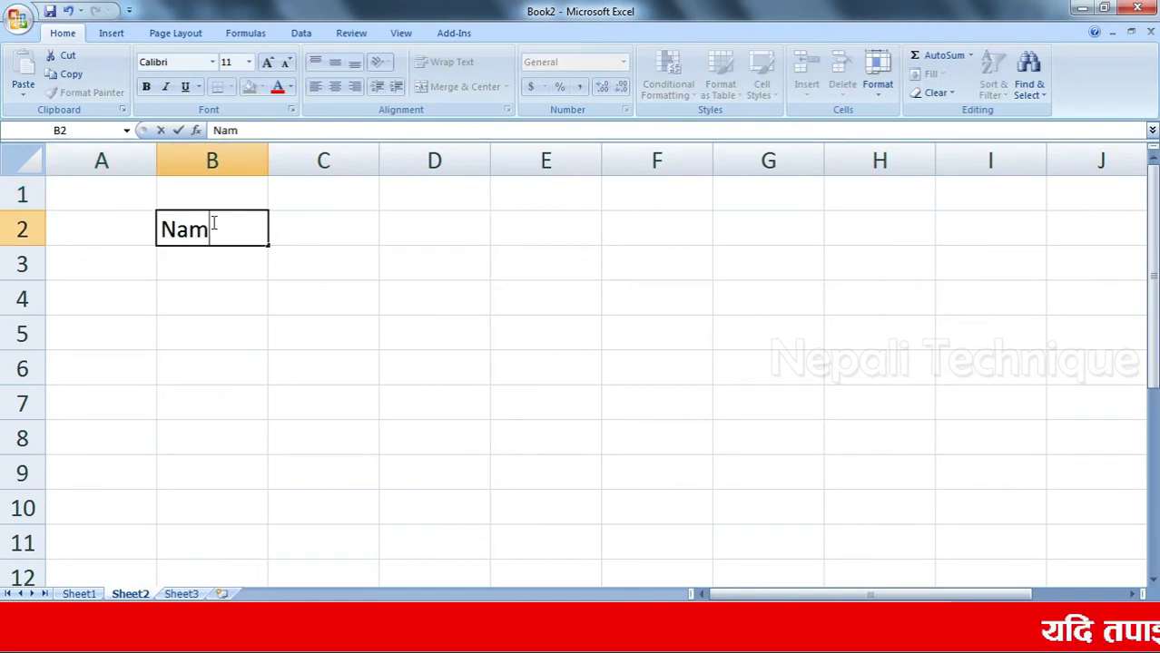
pyautogui.write('e')
pyautogui.press('Return')
pyautogui.write('Ad')
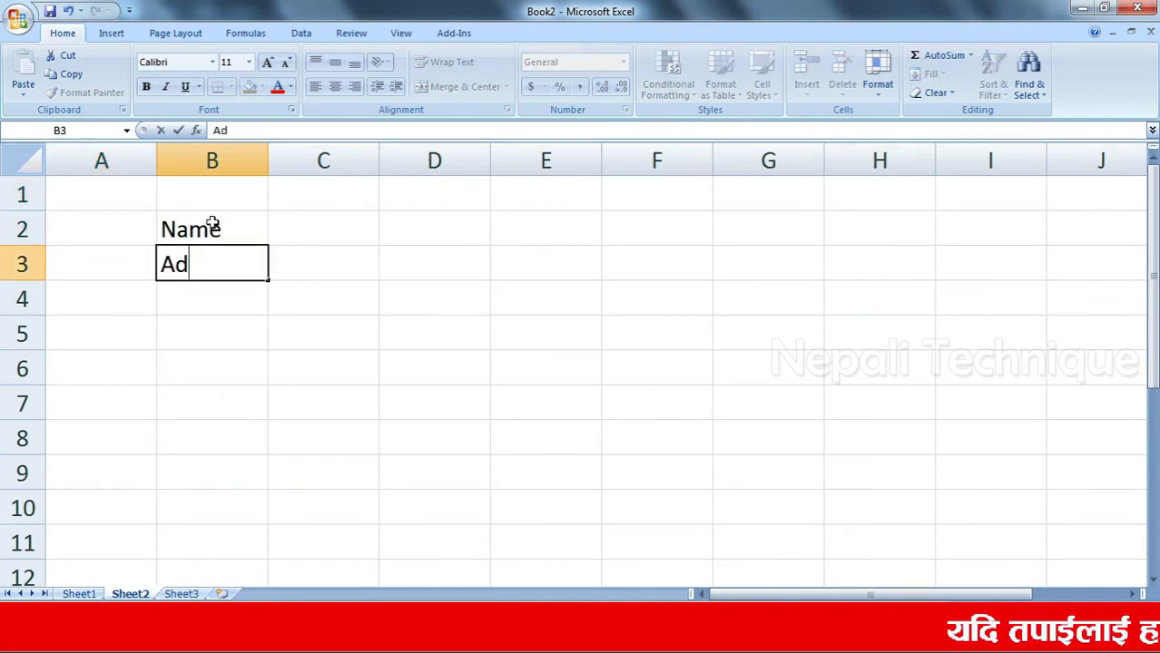
pyautogui.write('ress')
pyautogui.press('Return')
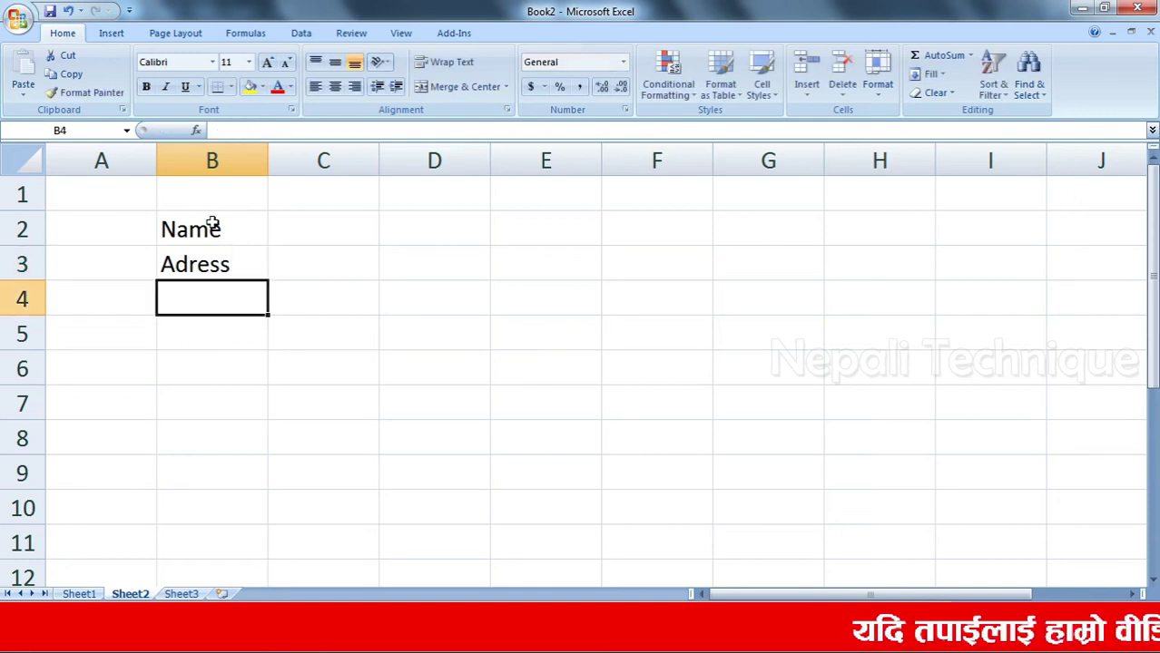
# Add the sn heading in B5 with serial numbers 1 to 6 in B6:B11
pyautogui.press('Return')
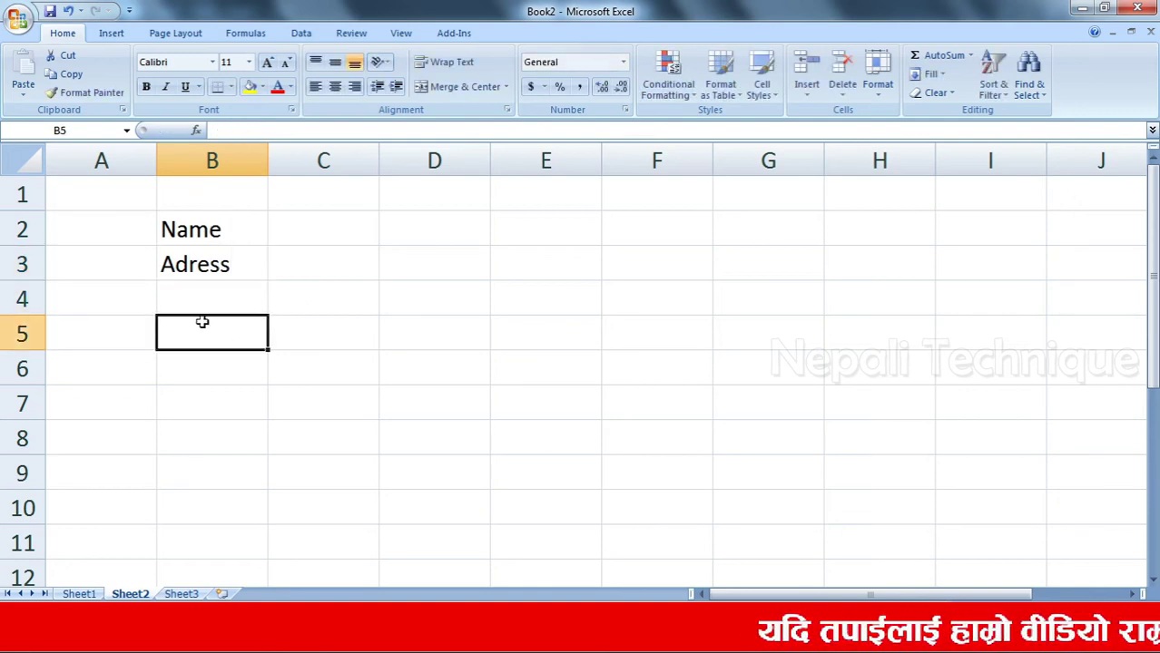
pyautogui.write('sn')
pyautogui.press('Return')
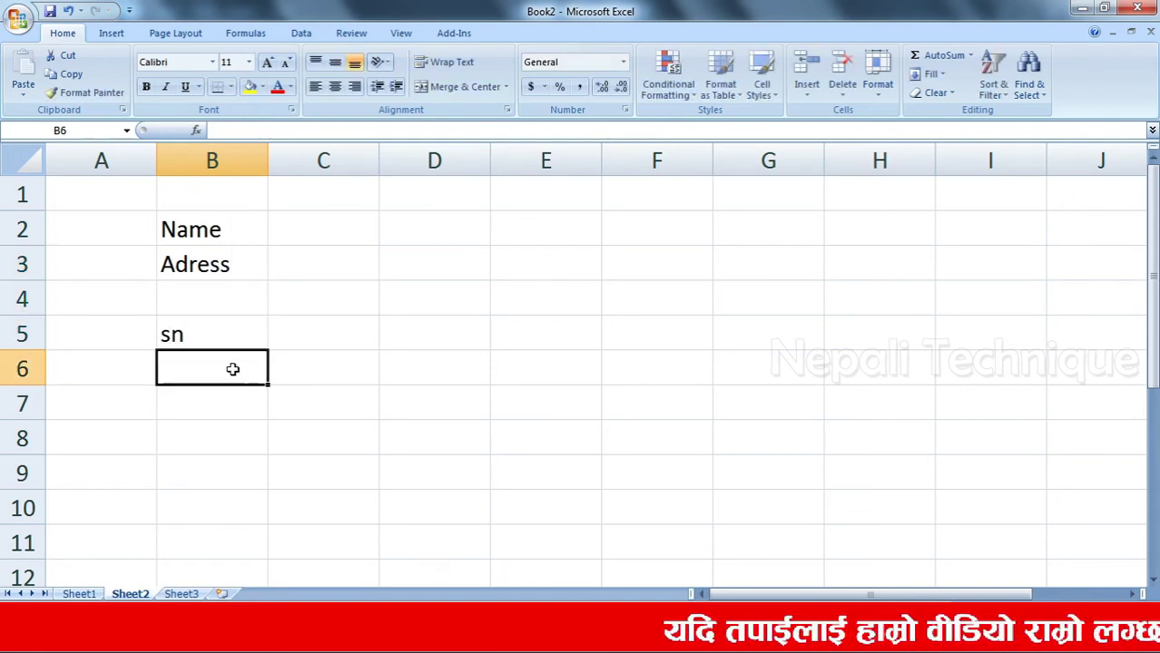
pyautogui.write('1')
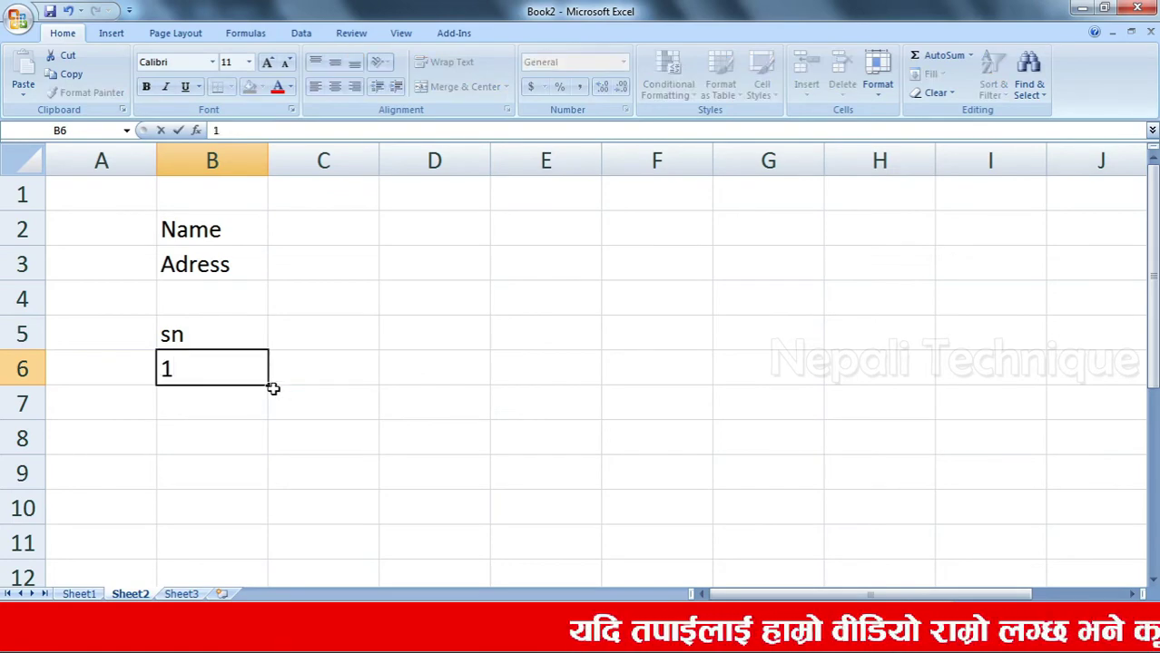
pyautogui.moveTo(270, 388); pyautogui.dragTo(268, 558)
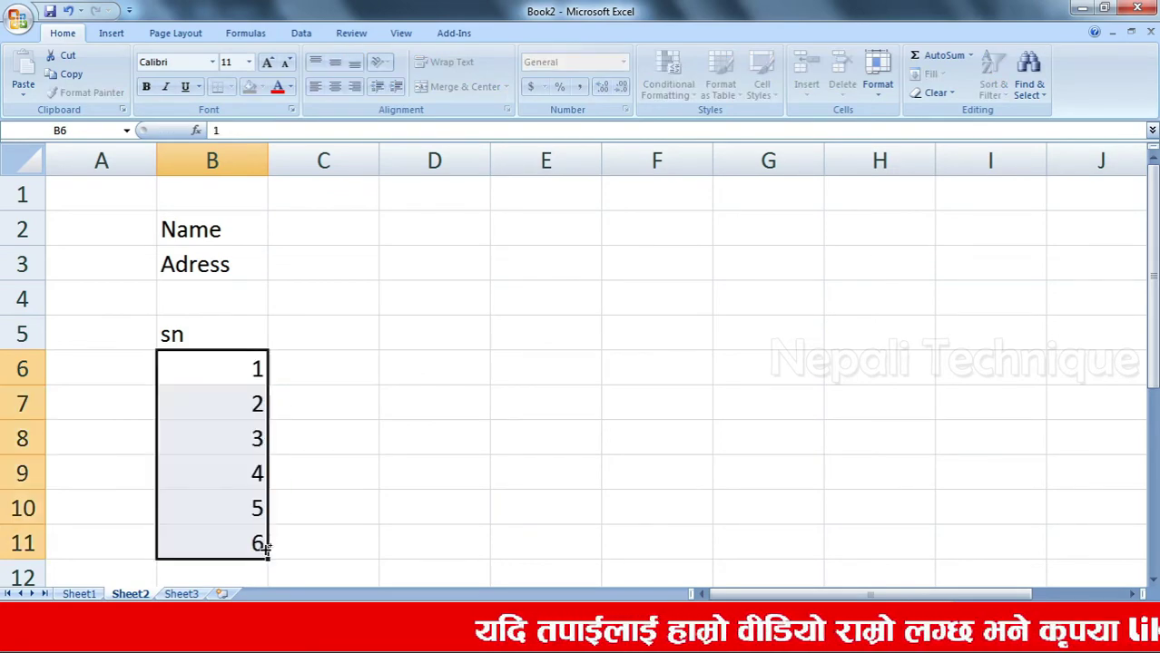
pyautogui.click(336, 345)
# Add the date heading in C5 and fill C6:C11 with 1/2/2077 through 1/7/2077
pyautogui.write('date')
pyautogui.press('Return')
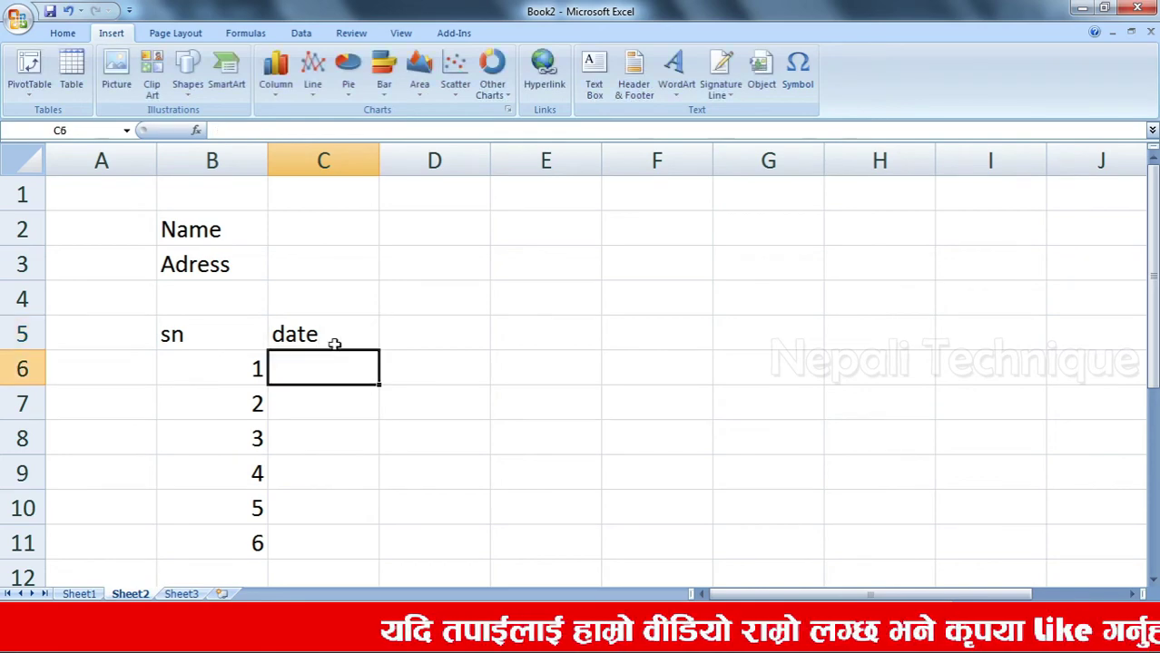
pyautogui.write('1/')
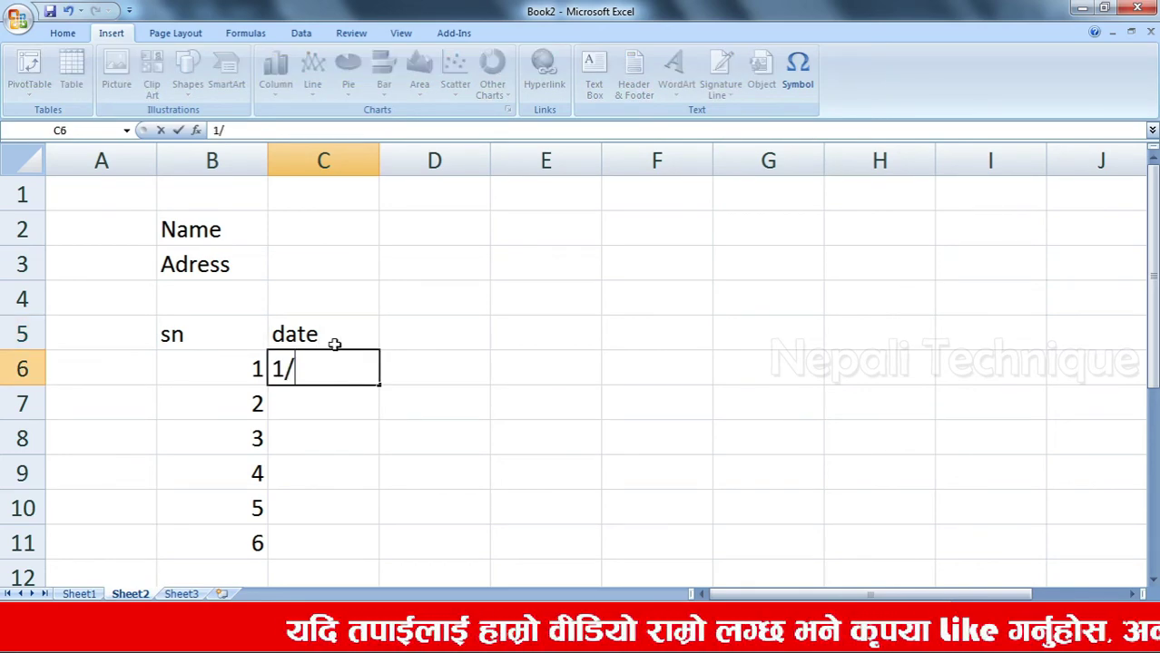
pyautogui.write('1')
pyautogui.press('BackSpace')
pyautogui.write('2/')
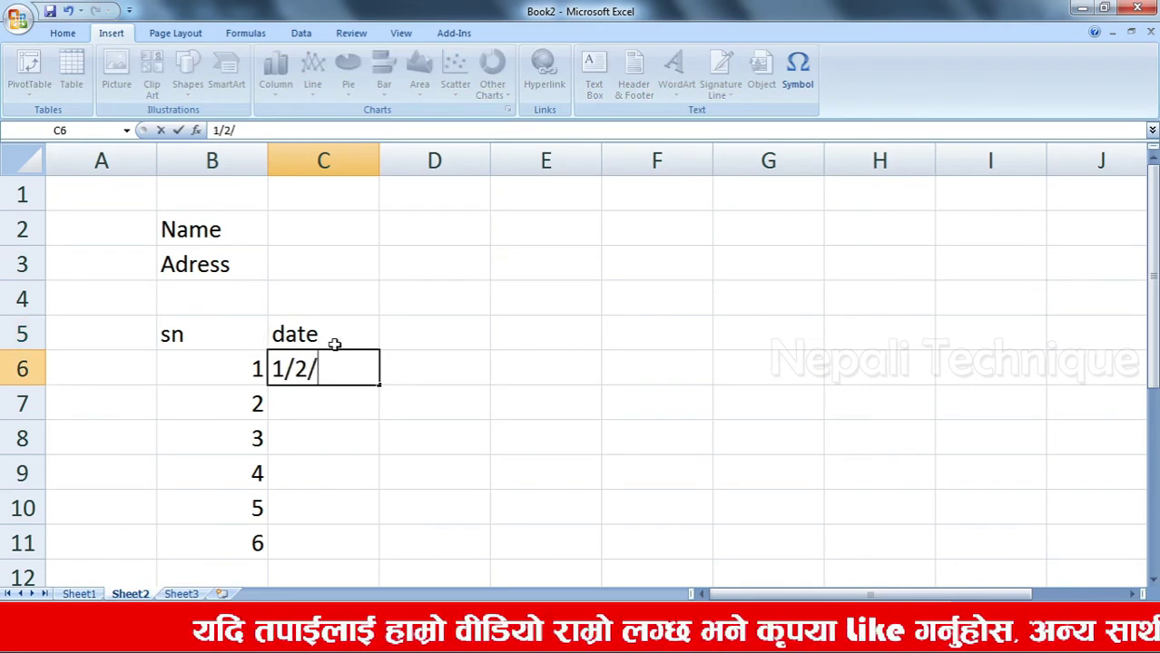
pyautogui.write('20')
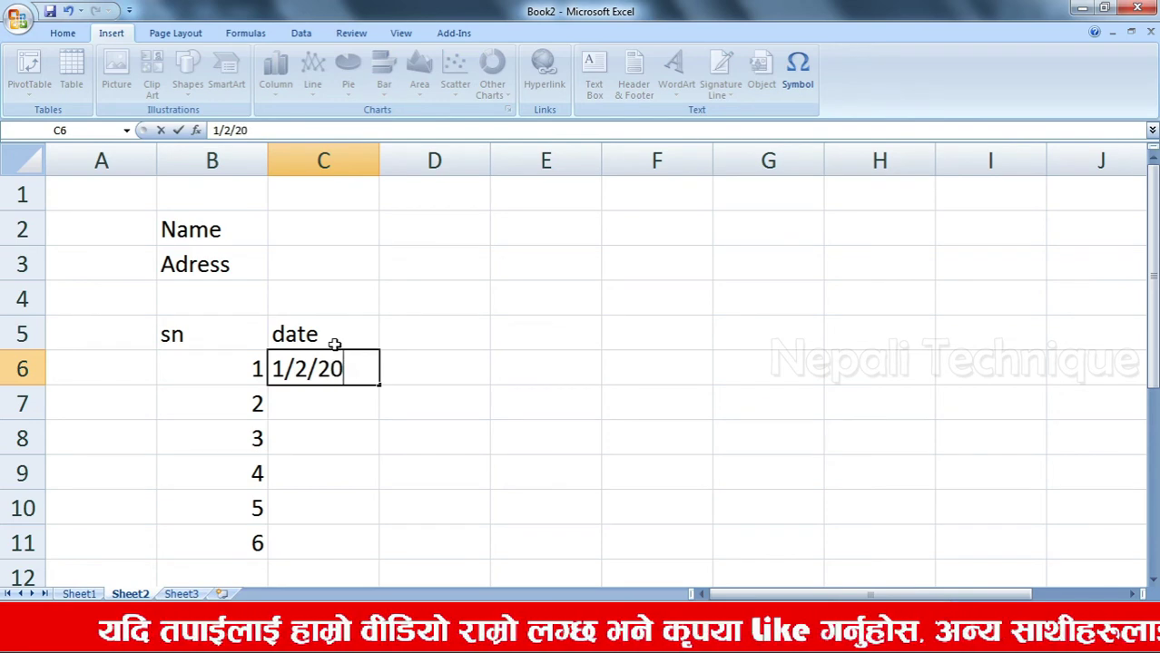
pyautogui.write('77')
pyautogui.press('Return')
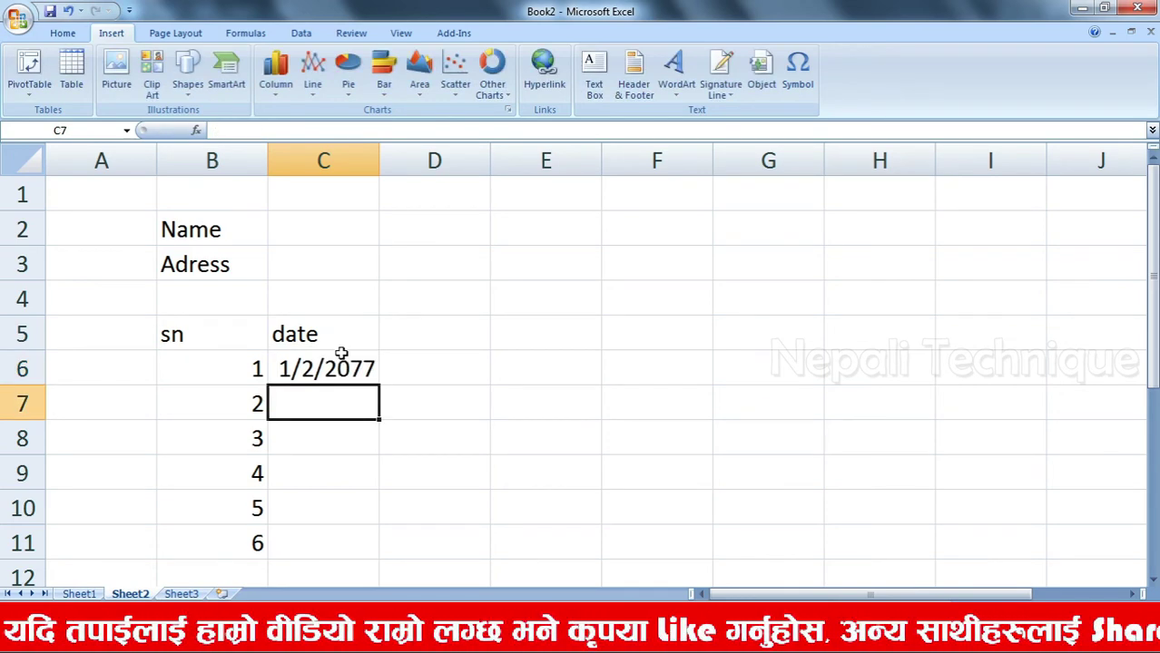
pyautogui.click(344, 368)
pyautogui.moveTo(378, 385); pyautogui.dragTo(348, 545)
pyautogui.click(508, 394)
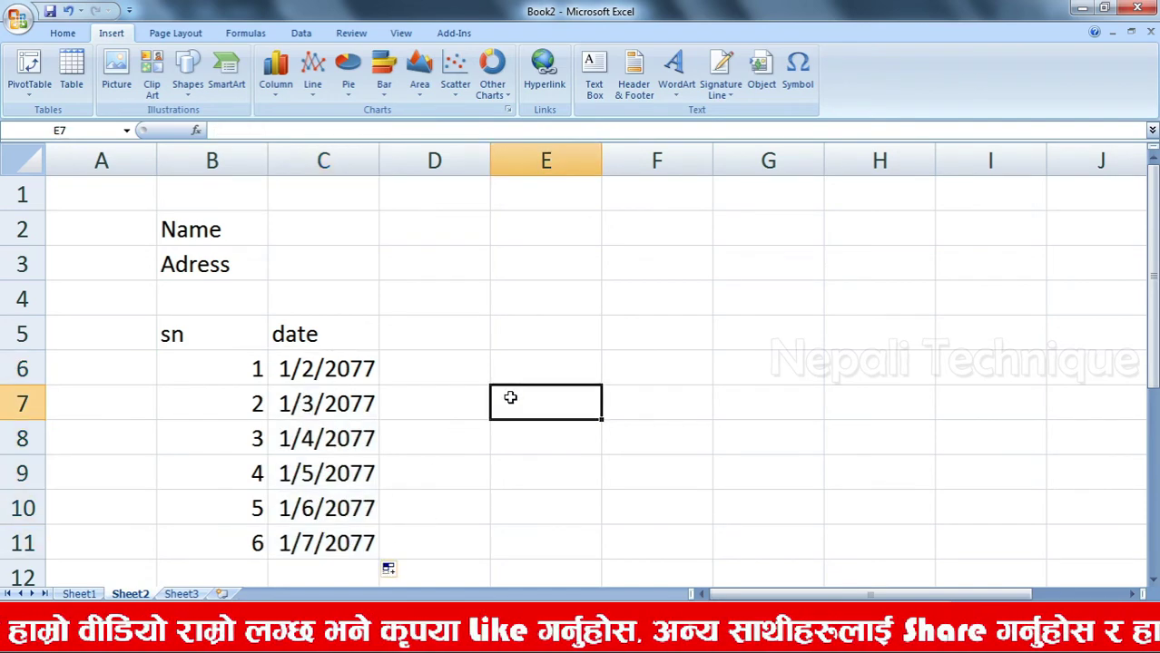
# Type headings diposit, Withdraw and Total amout in D5:F5 and widen column F
pyautogui.click(450, 335)
pyautogui.write('di')
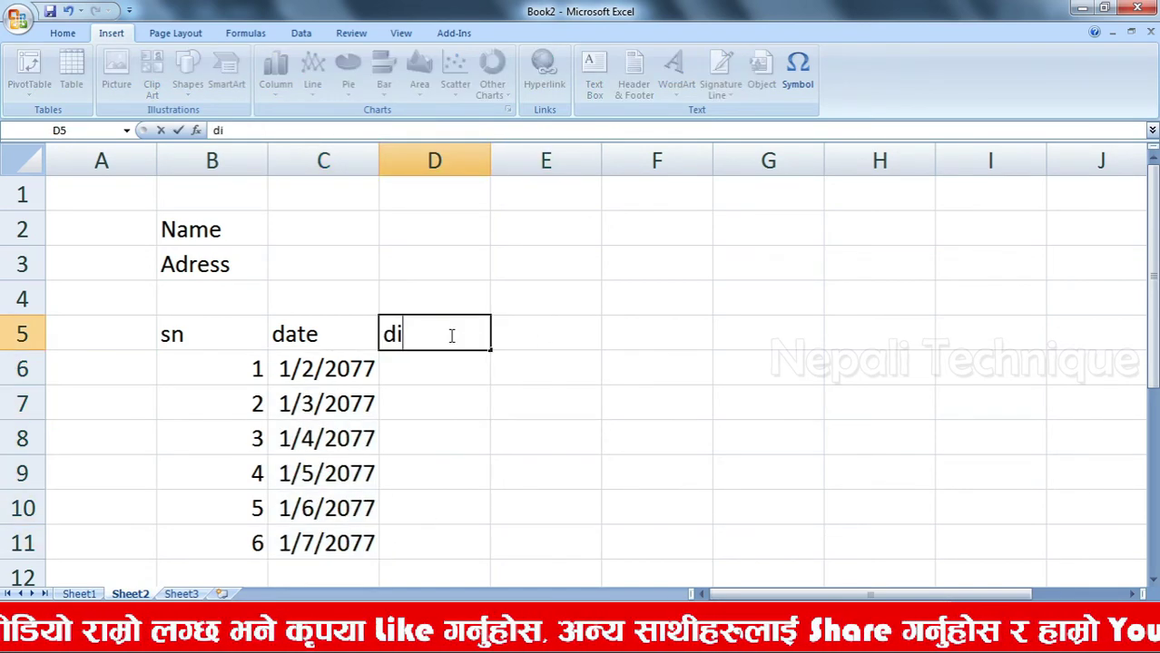
pyautogui.write('pos')
pyautogui.write('it')
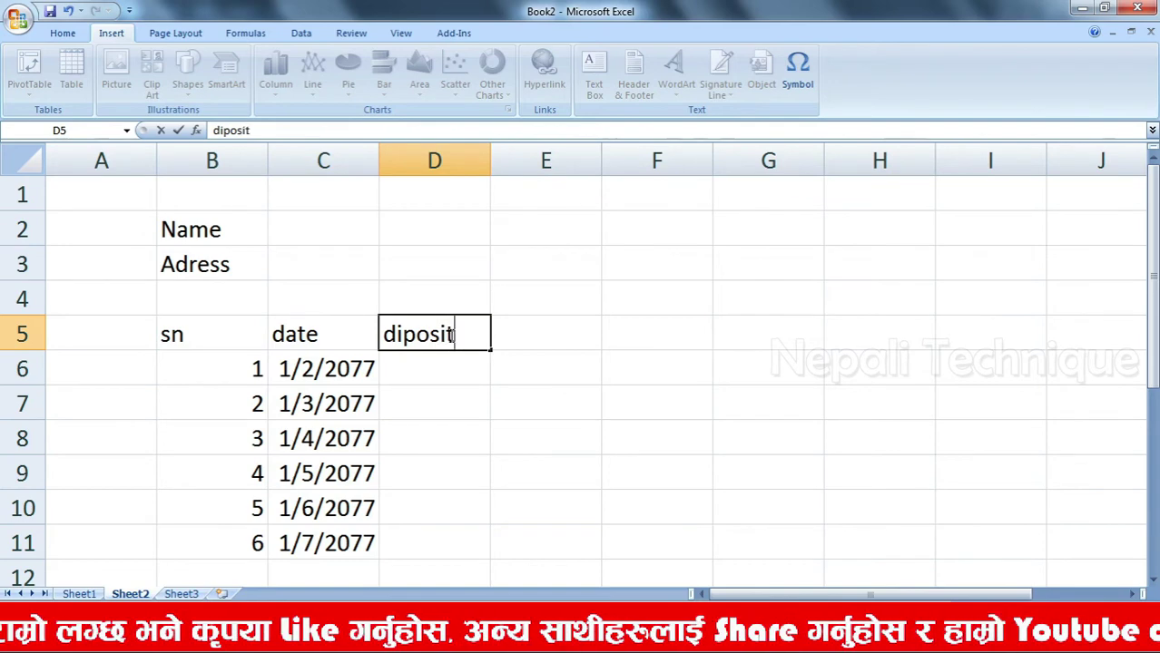
pyautogui.press('Tab')
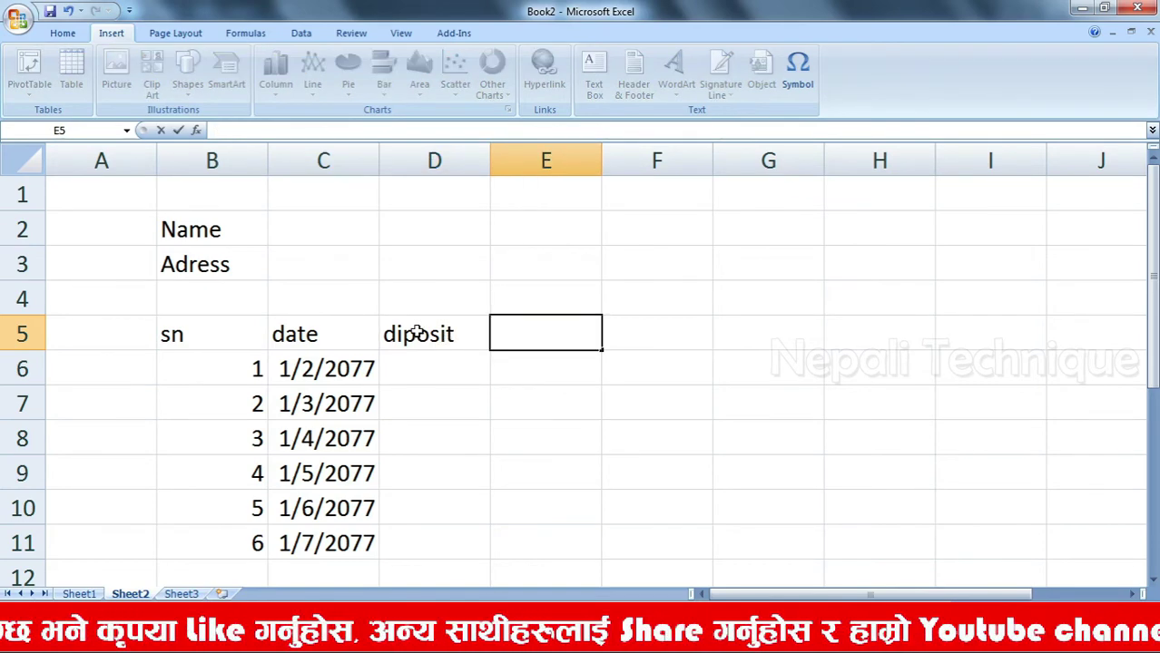
pyautogui.write('Withda')
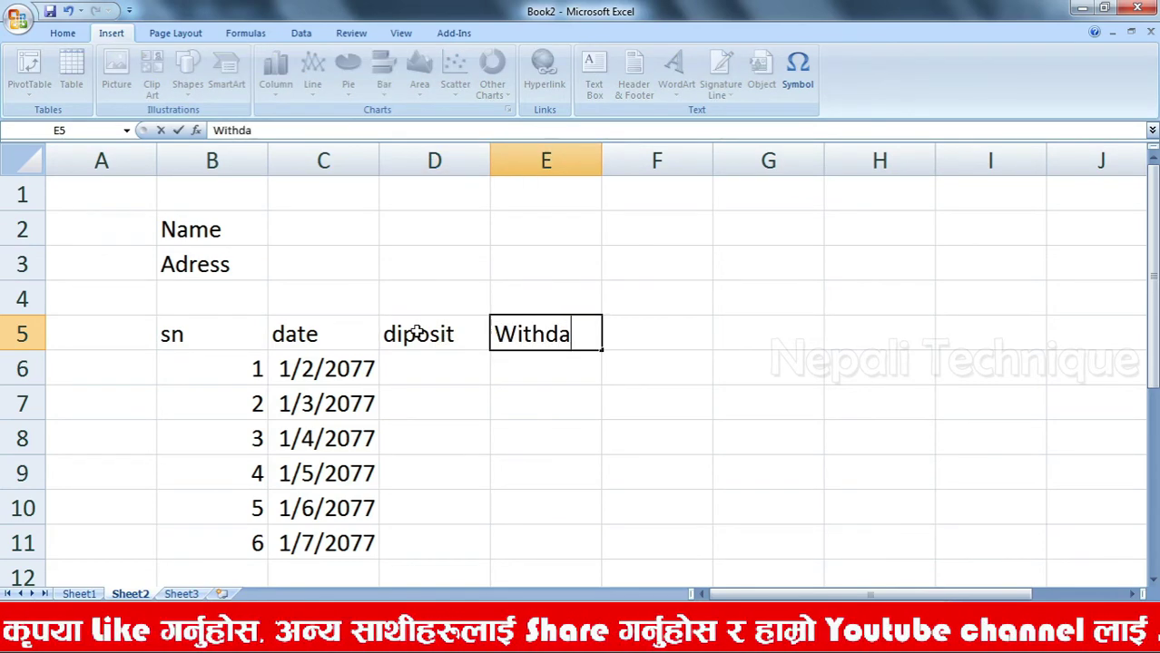
pyautogui.press('BackSpace')
pyautogui.write('raw')
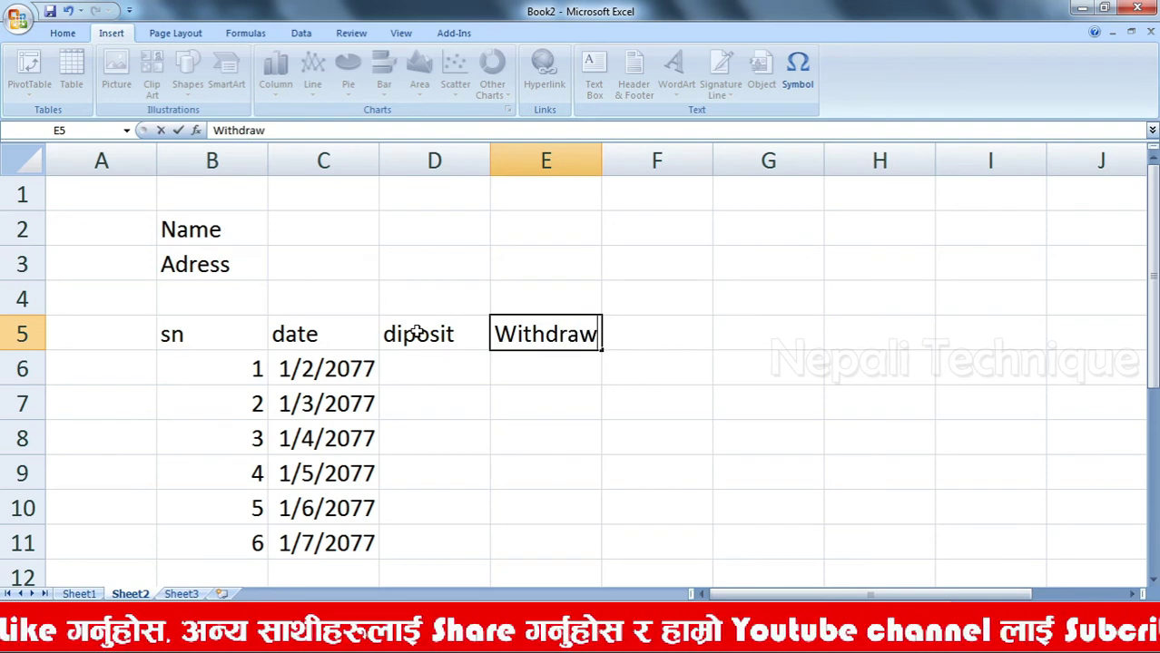
pyautogui.press('Tab')
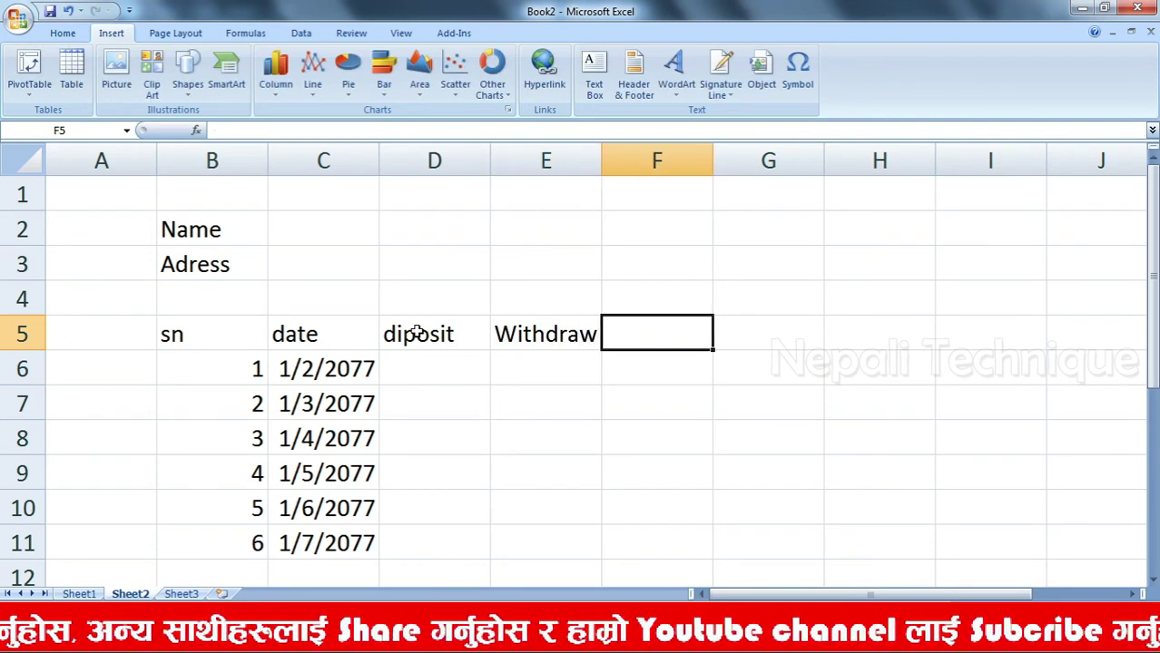
pyautogui.write('Total amo')
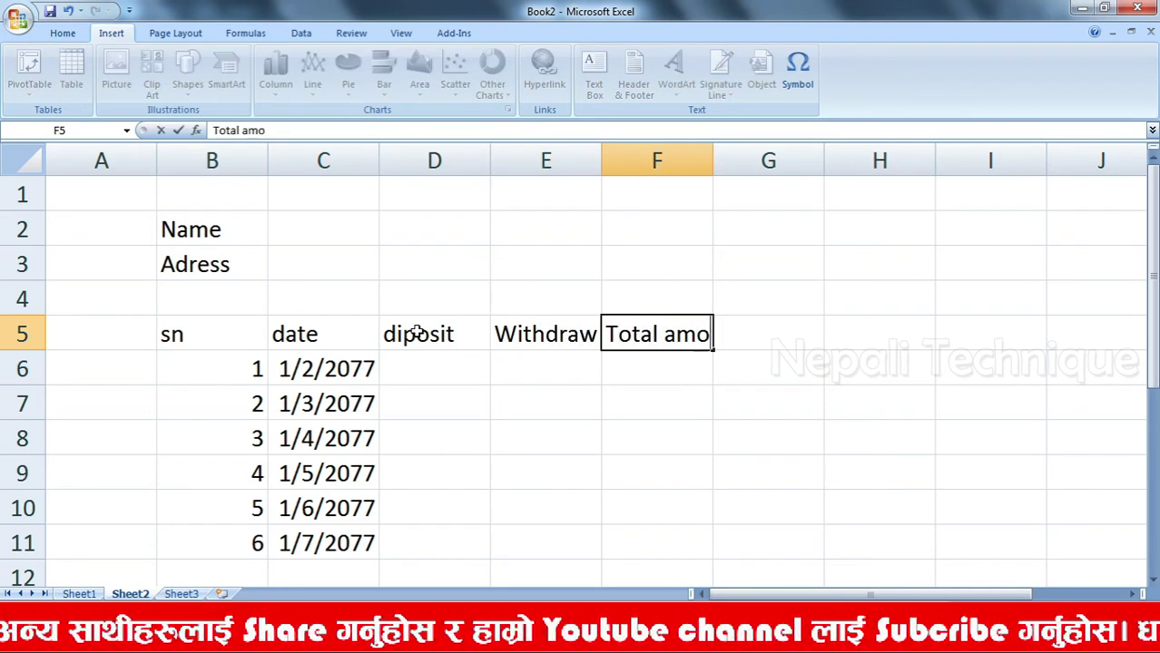
pyautogui.write('ut')
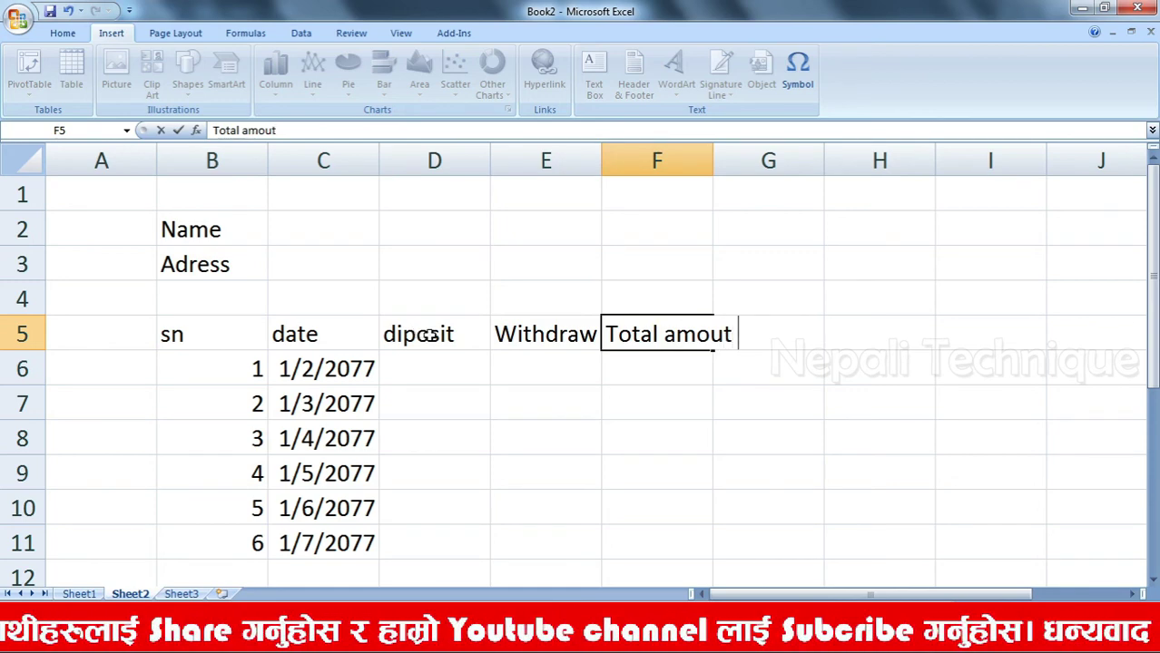
pyautogui.click(716, 157)
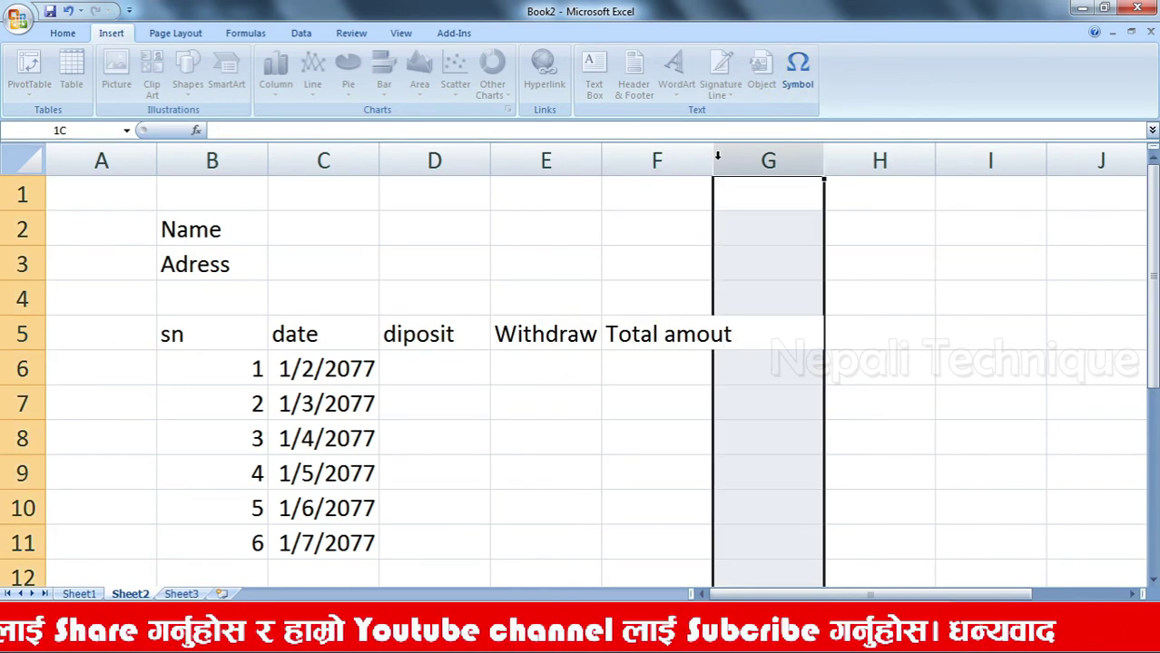
pyautogui.moveTo(713, 157); pyautogui.dragTo(748, 156)
# Select the first deposit cell D6 and bring up the options for inserting cells and rows
pyautogui.click(650, 376)
pyautogui.click(458, 370)
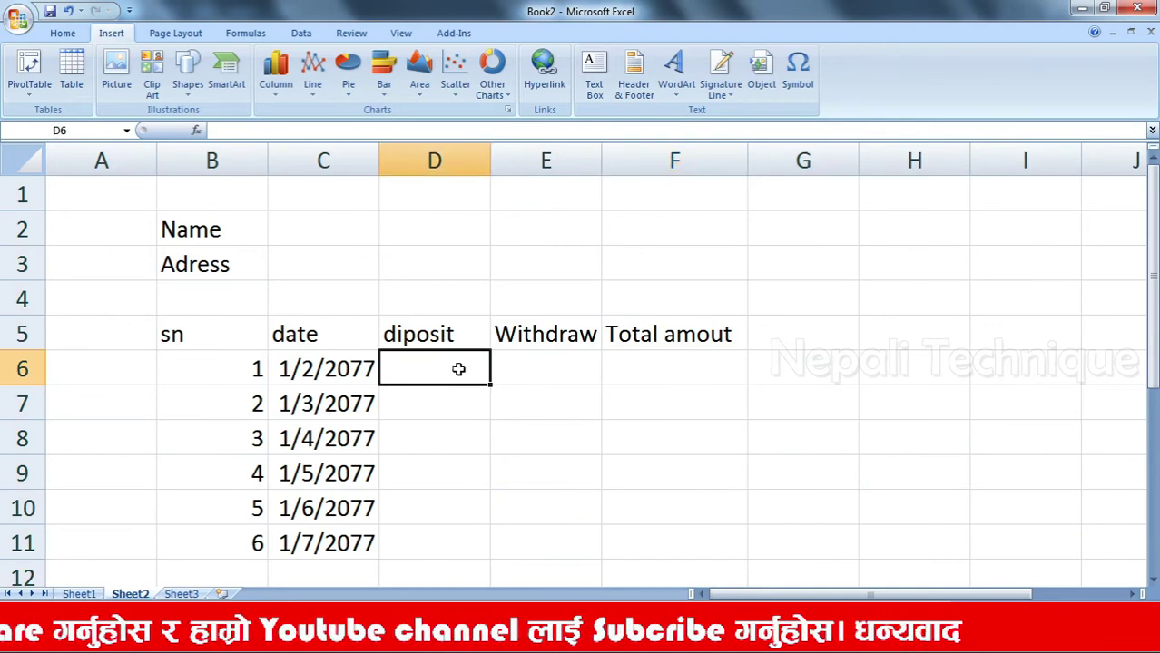
pyautogui.scroll(-1, 495, 374)
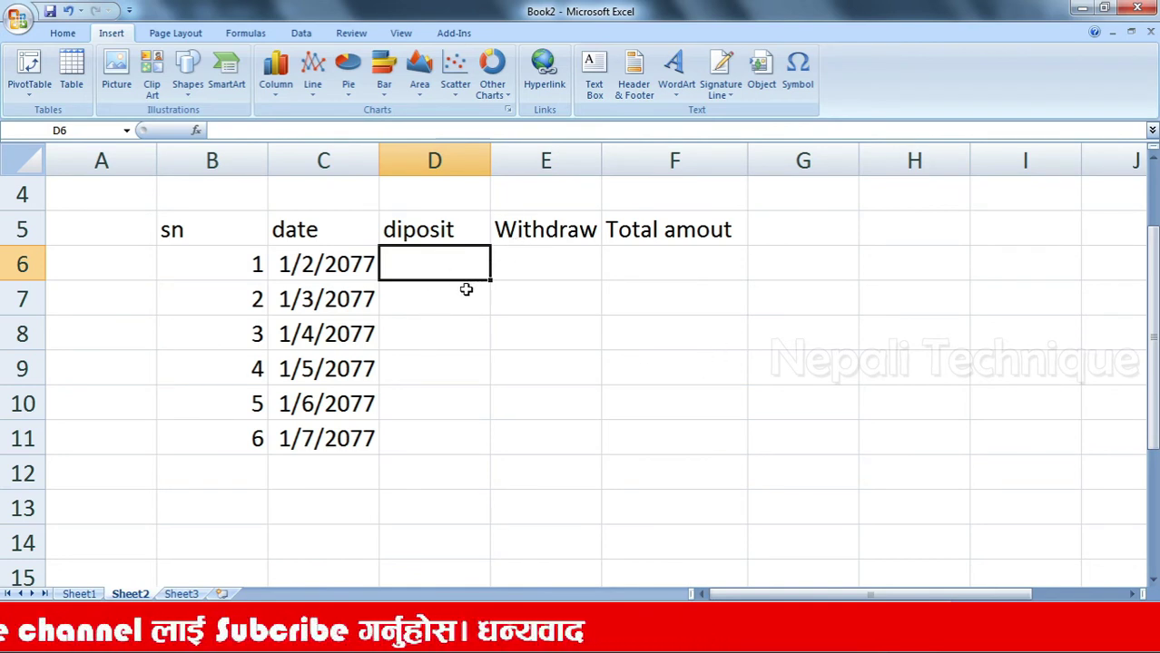
pyautogui.click(63, 34)
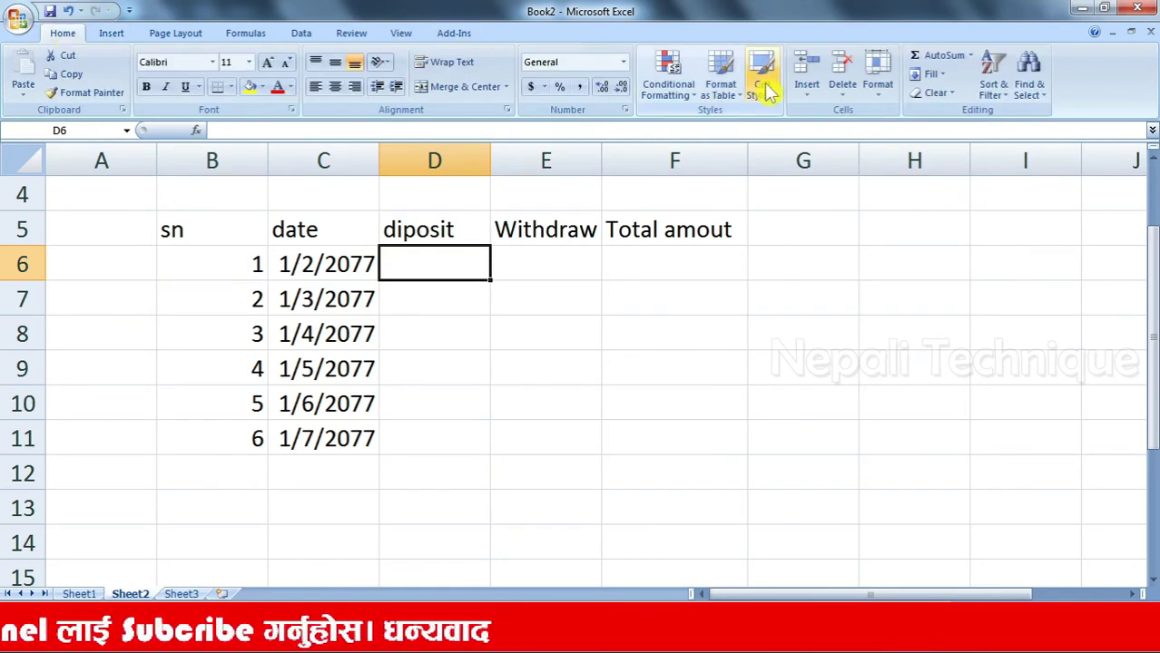
pyautogui.click(806, 100)
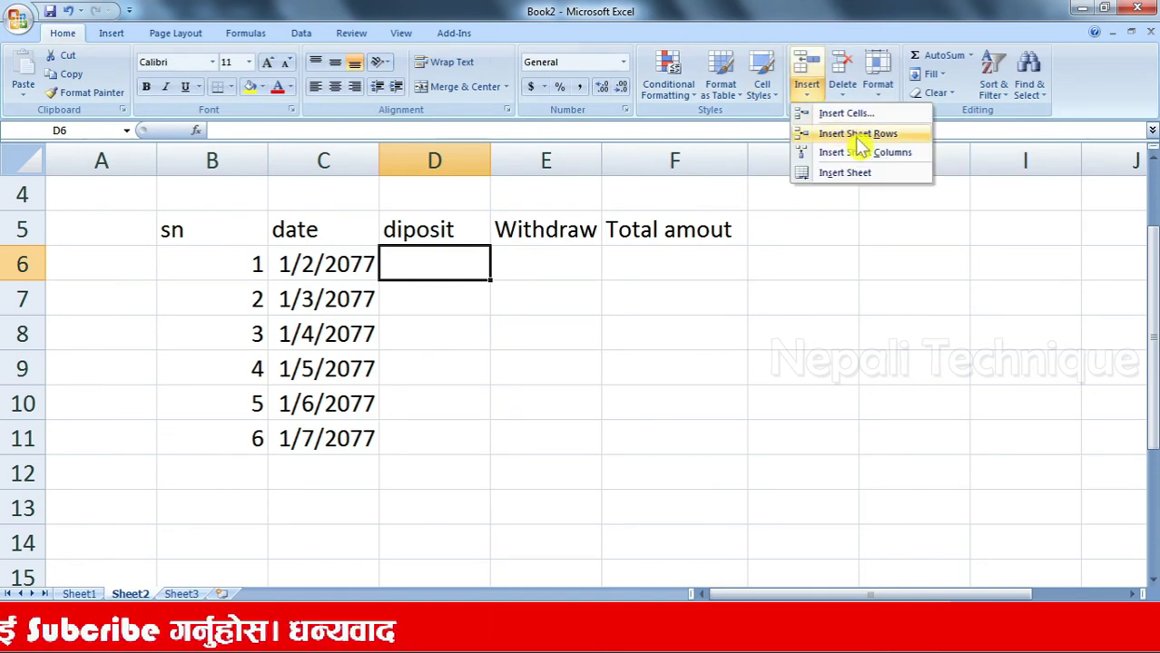
# Insert a blank row above the ledger entries and enter a 5000 deposit in D7 for sn 1
pyautogui.click(860, 136)
pyautogui.click(630, 291)
pyautogui.click(441, 313)
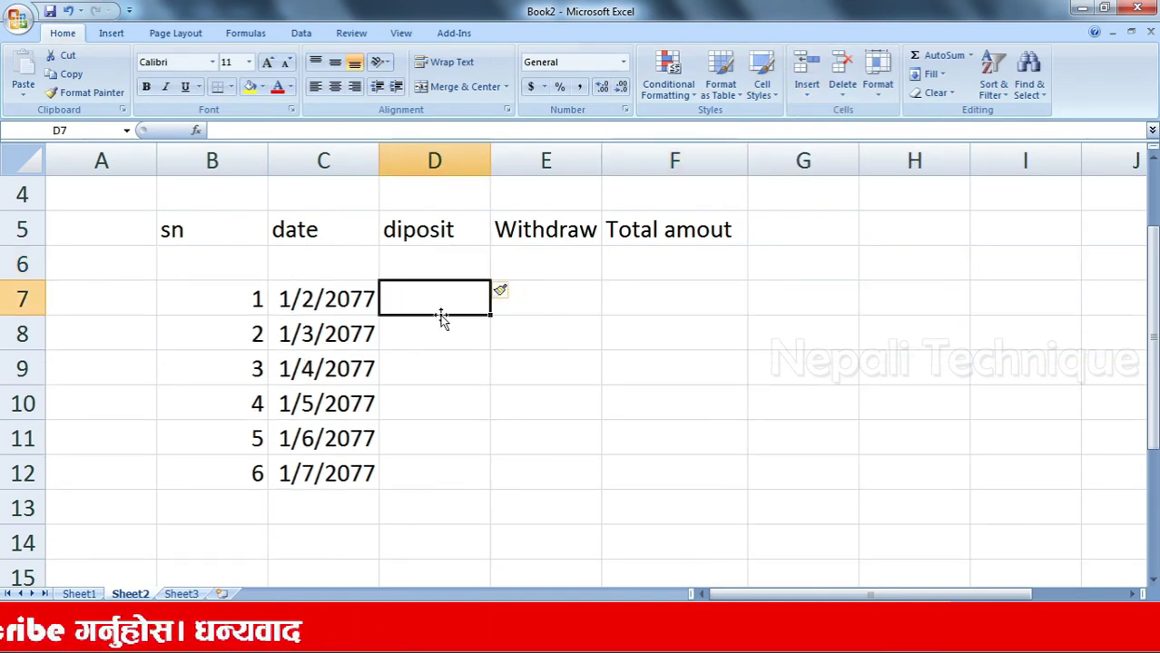
pyautogui.write('50')
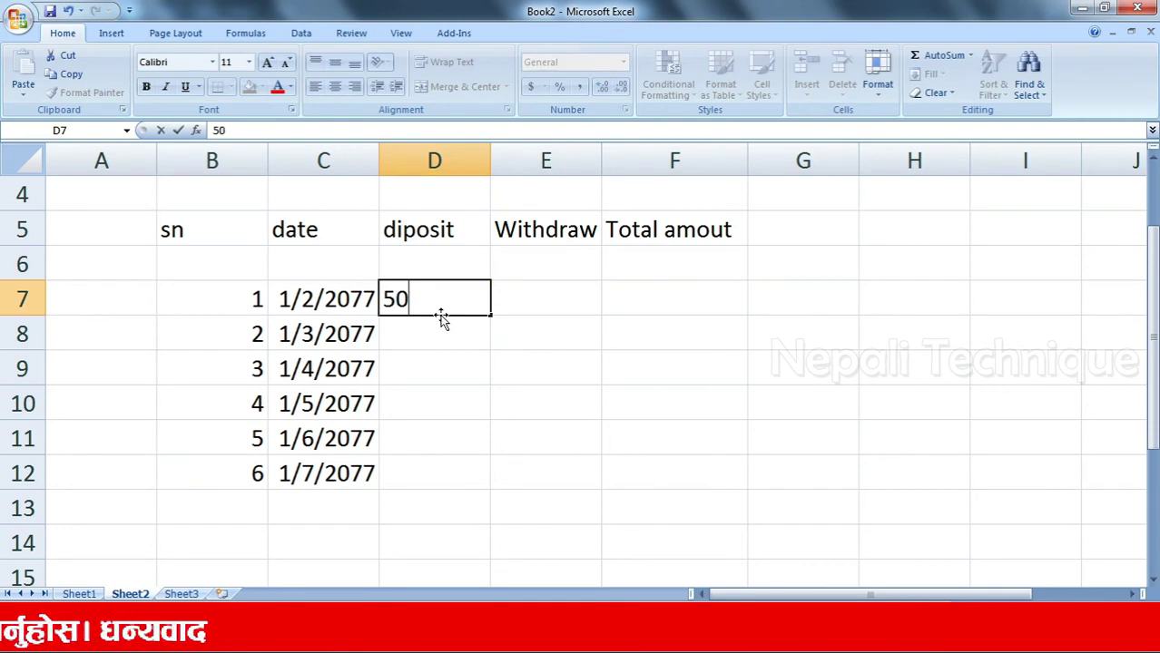
pyautogui.write('00')
pyautogui.click(533, 282)
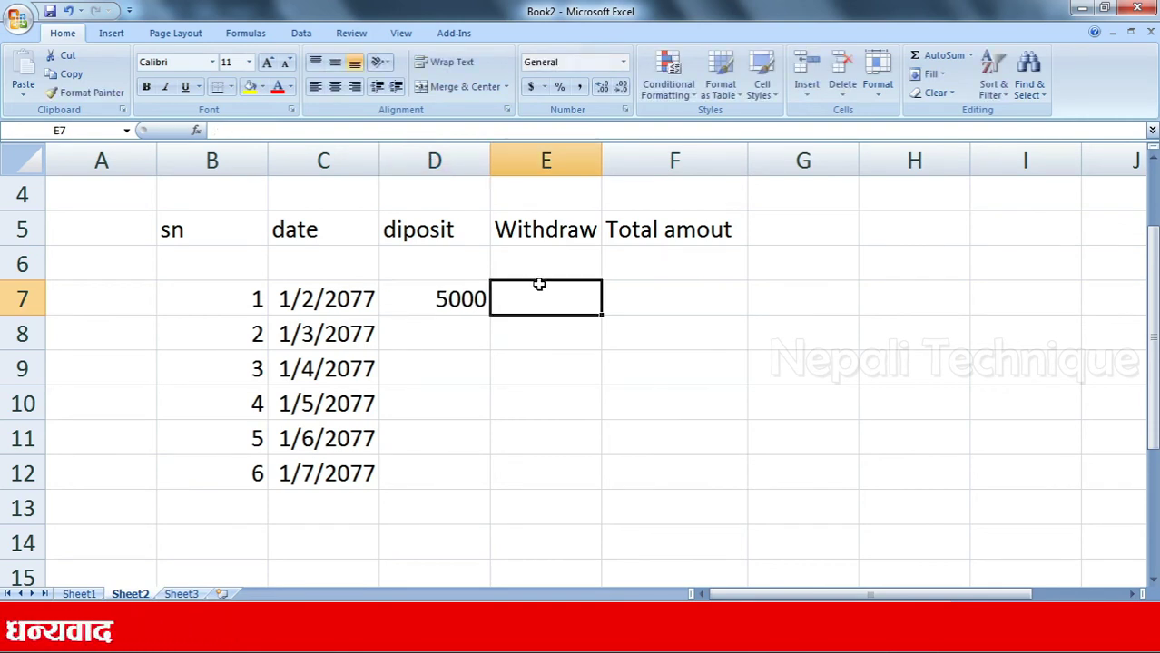
pyautogui.click(673, 304)
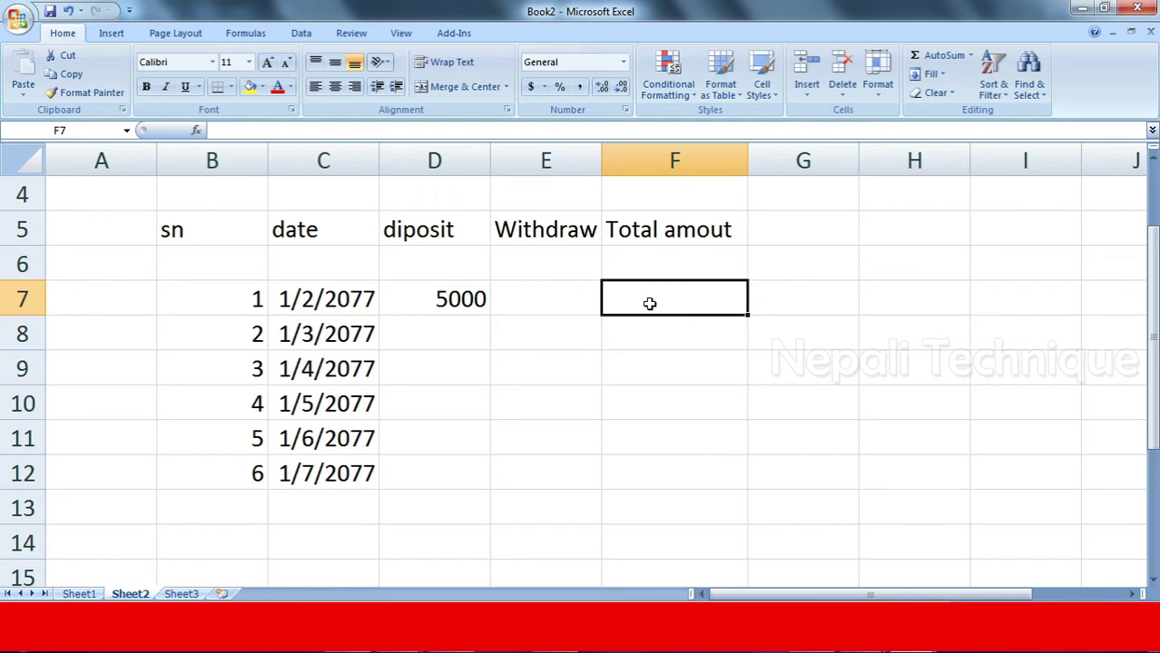
# Enter the running-total formula =F6+D7-E7 in F7, giving a 5000 balance
pyautogui.write('=')
pyautogui.click(649, 259)
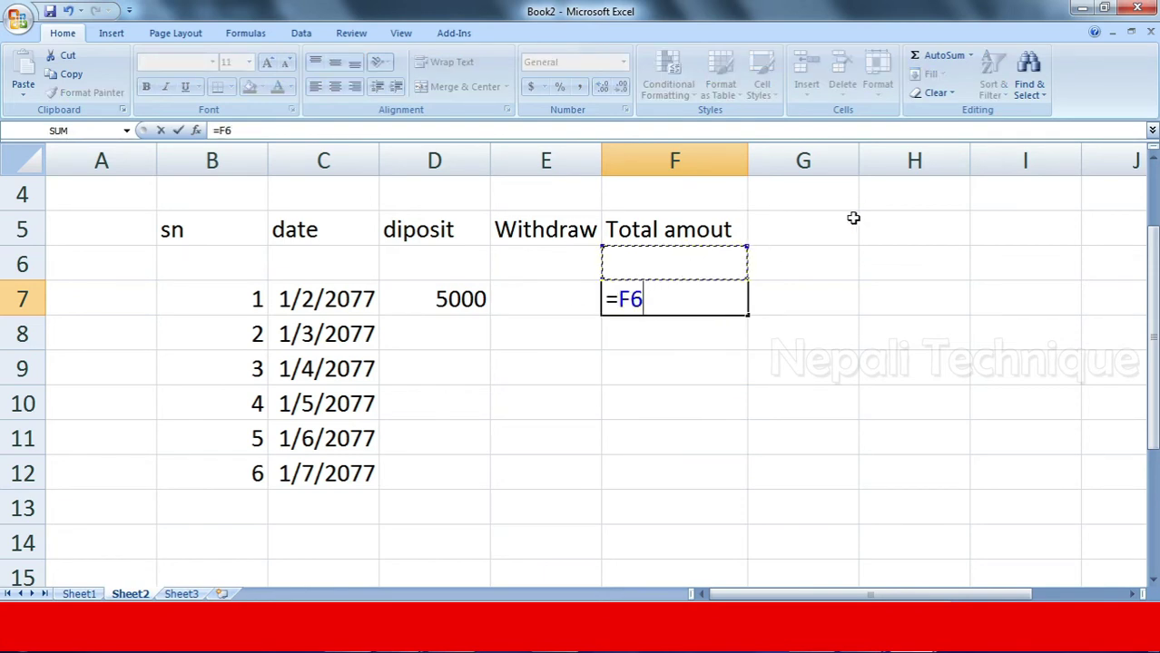
pyautogui.write('+')
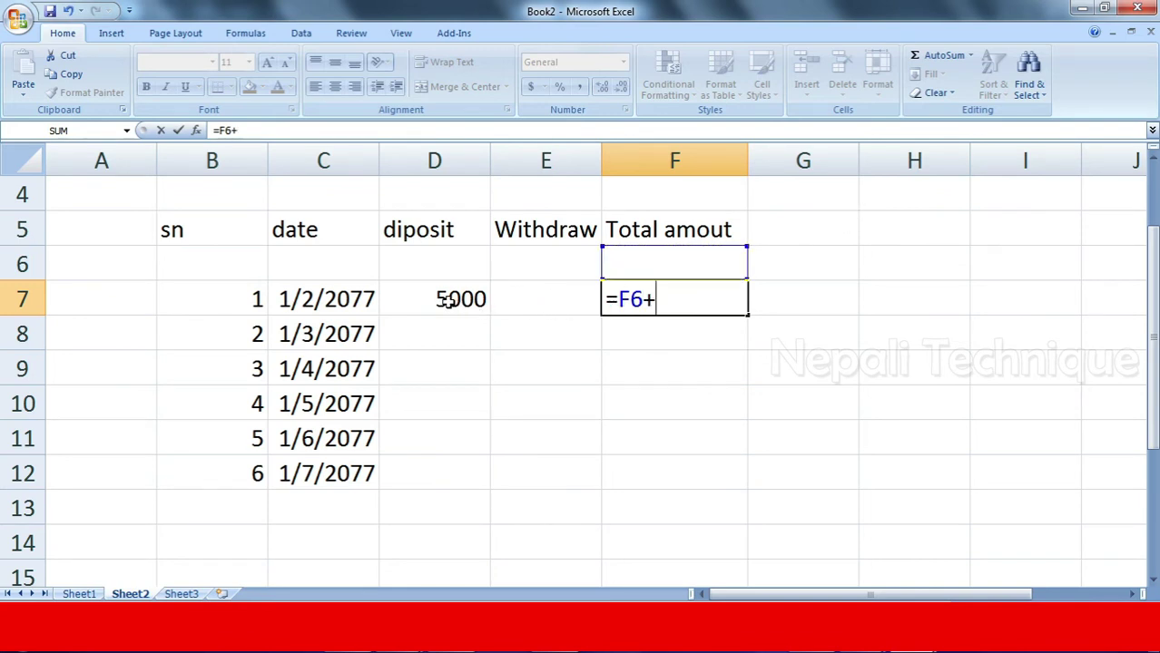
pyautogui.click(446, 300)
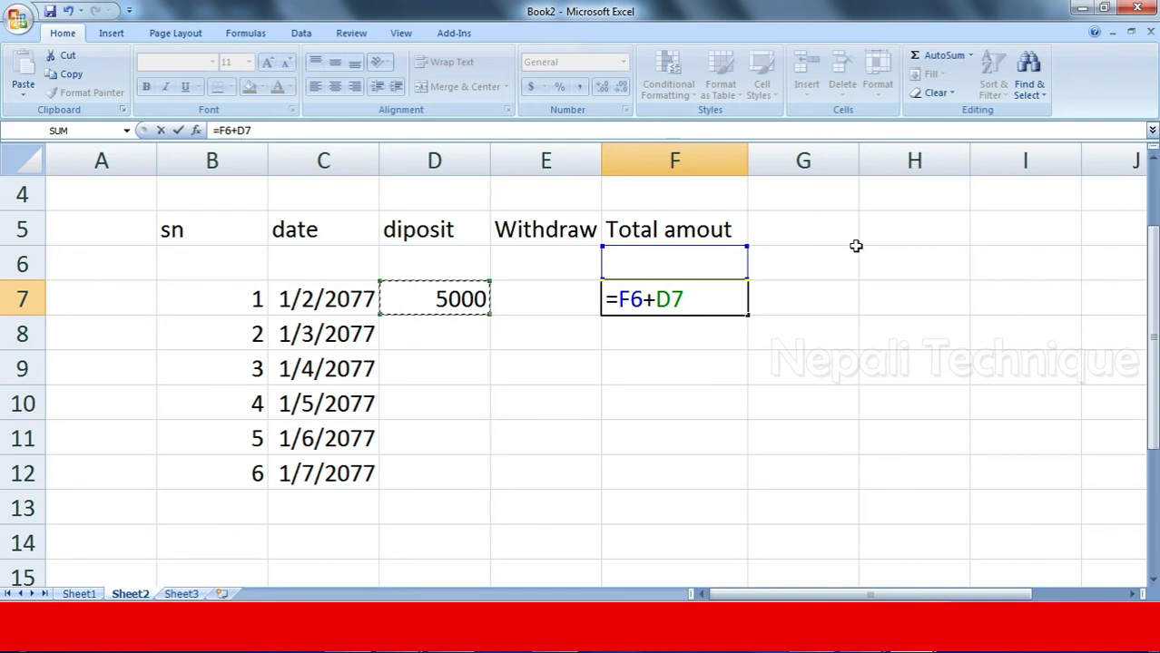
pyautogui.write('-')
pyautogui.click(557, 301)
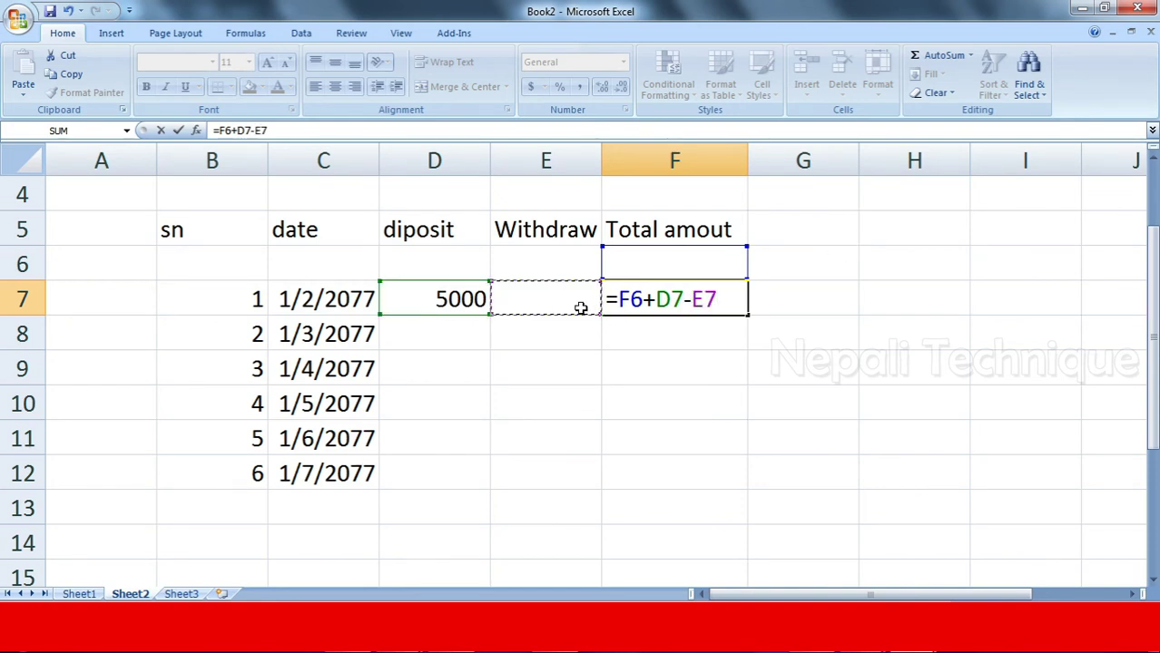
pyautogui.press('Return')
pyautogui.click(704, 288)
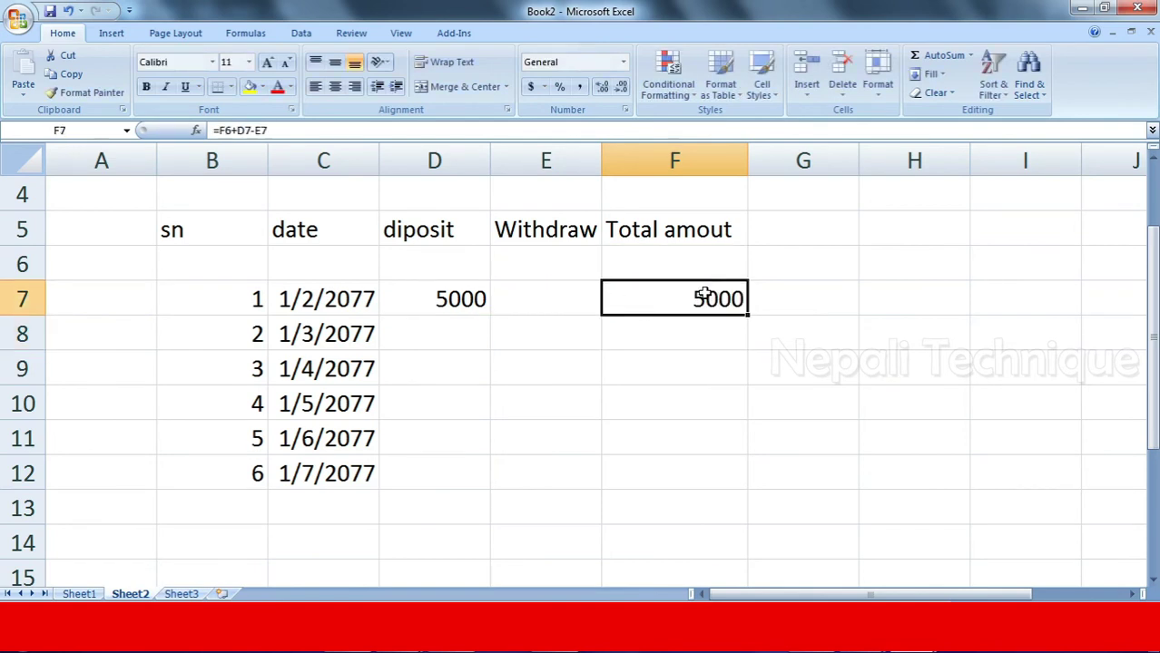
# Move to the sn 2 withdrawal cell E8 and clear the mistyped 66
pyautogui.click(459, 340)
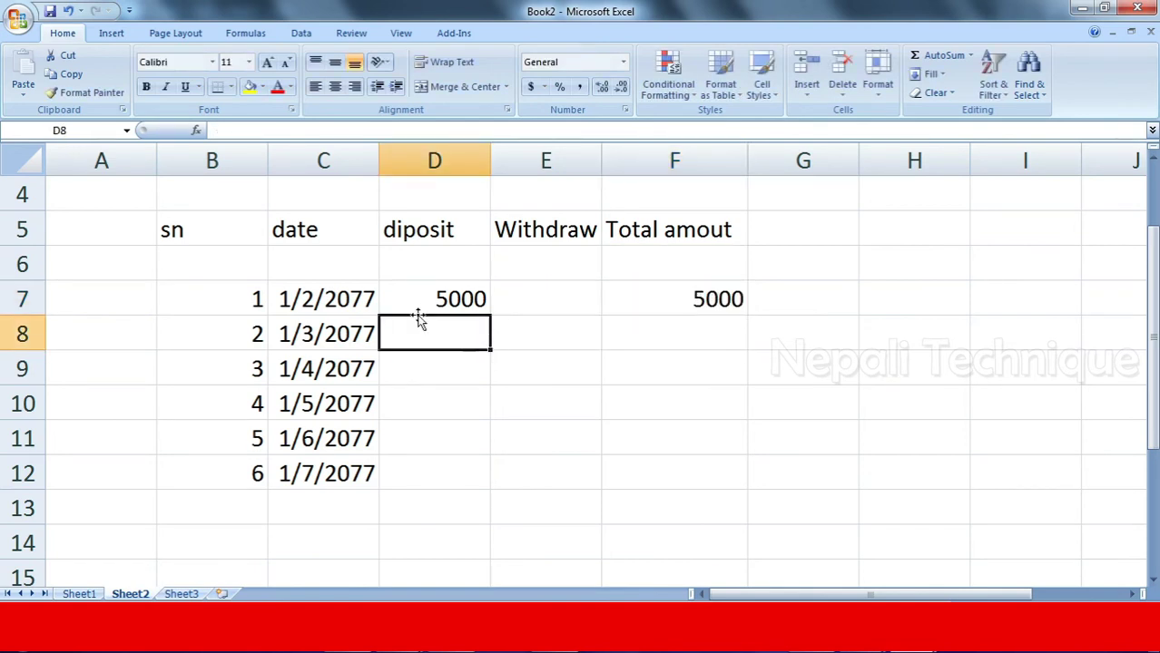
pyautogui.click(537, 327)
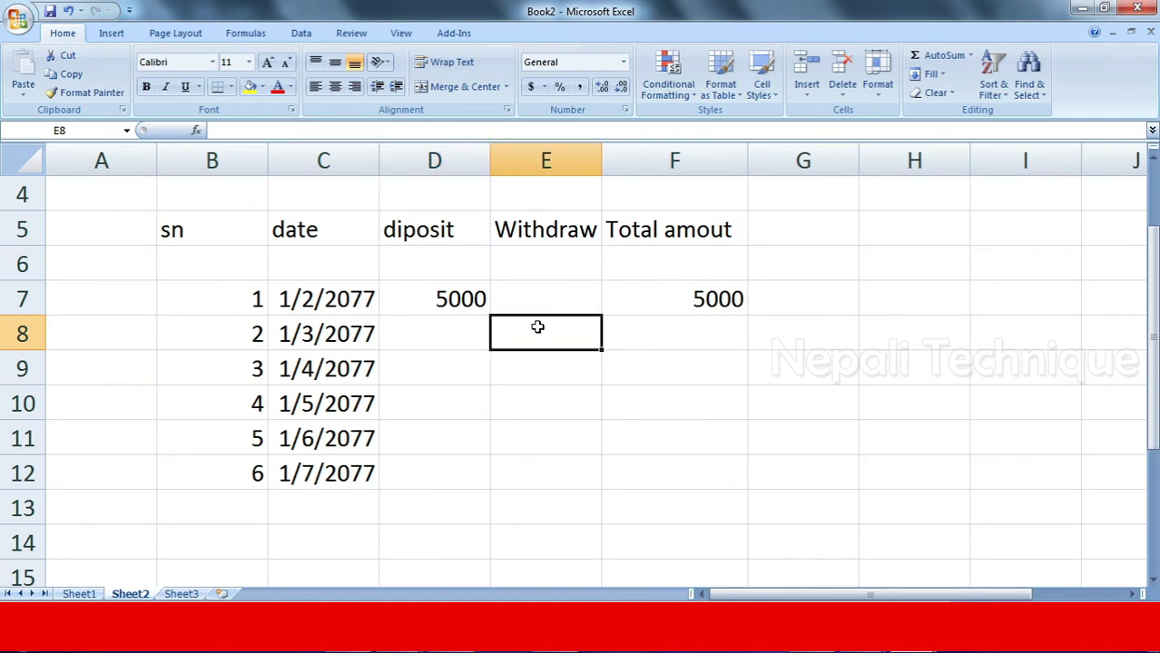
pyautogui.write('66')
pyautogui.press('BackSpace')
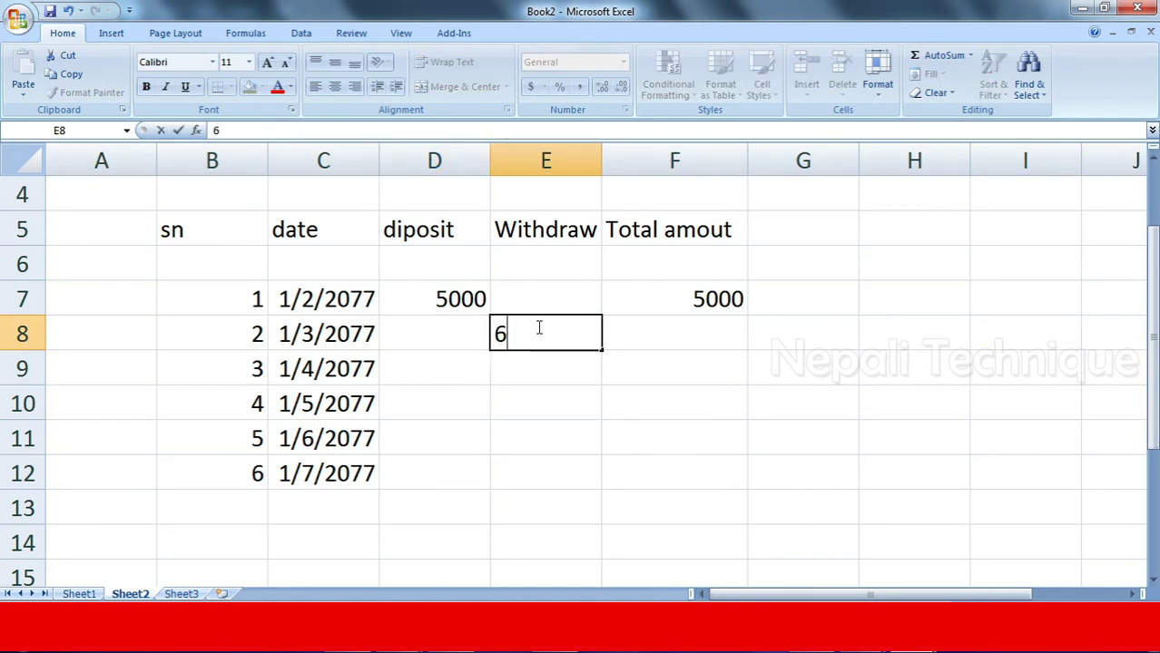
pyautogui.press('BackSpace')
# Enter the 500 withdrawal for sn 2 and fill F7's running-total formula down to F13
pyautogui.write('500')
pyautogui.press('Return')
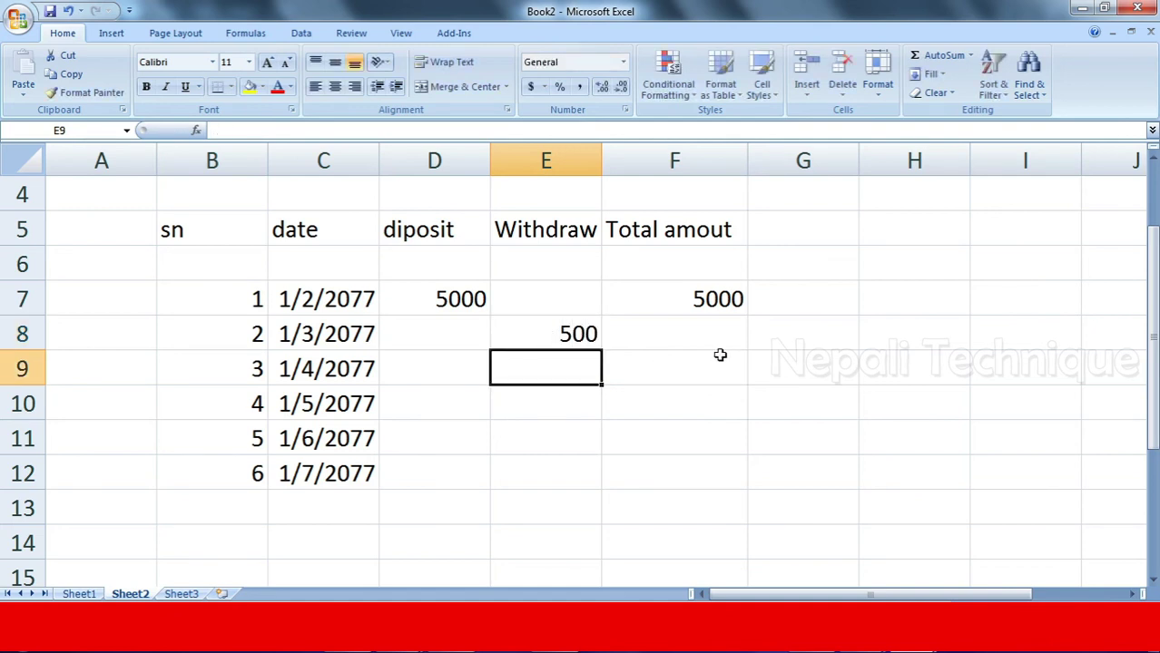
pyautogui.click(714, 305)
pyautogui.moveTo(746, 316); pyautogui.dragTo(725, 499)
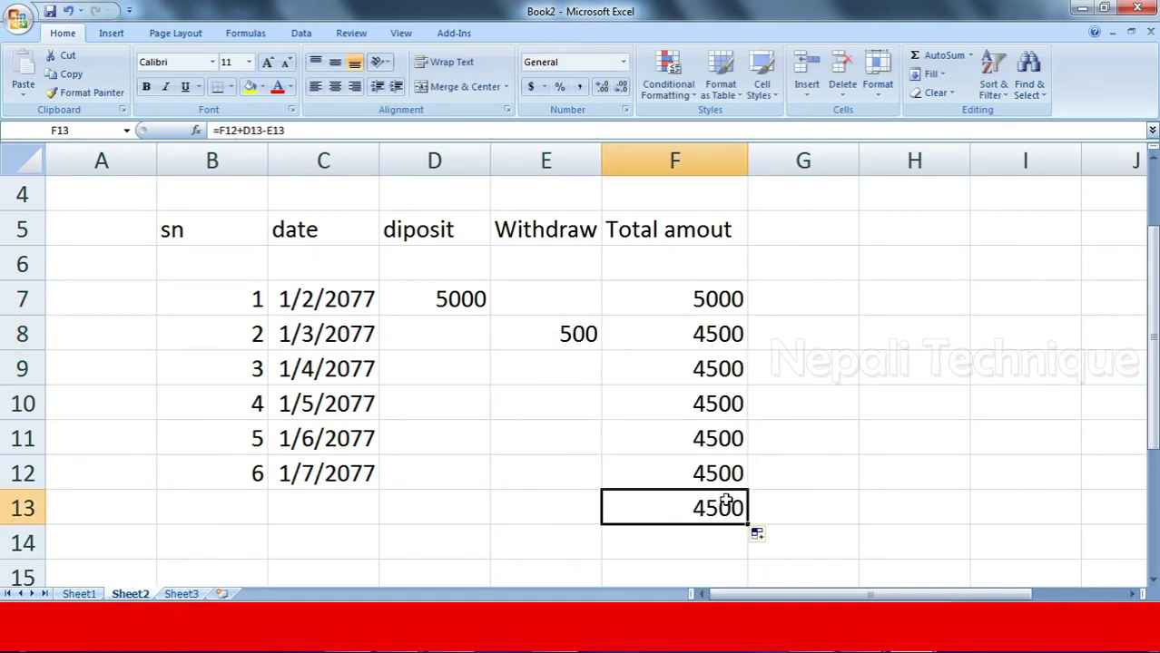
# Compare the copied F8 formula =F7+D8-E8 with F7's formula, showing its references
pyautogui.click(686, 335)
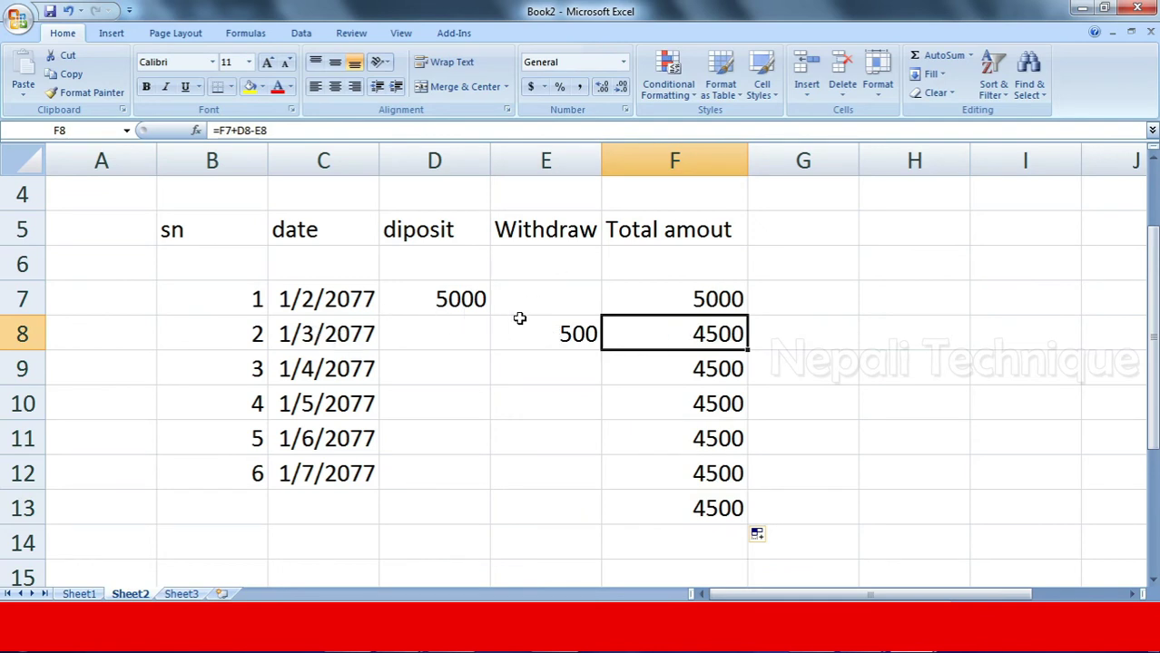
pyautogui.click(578, 334)
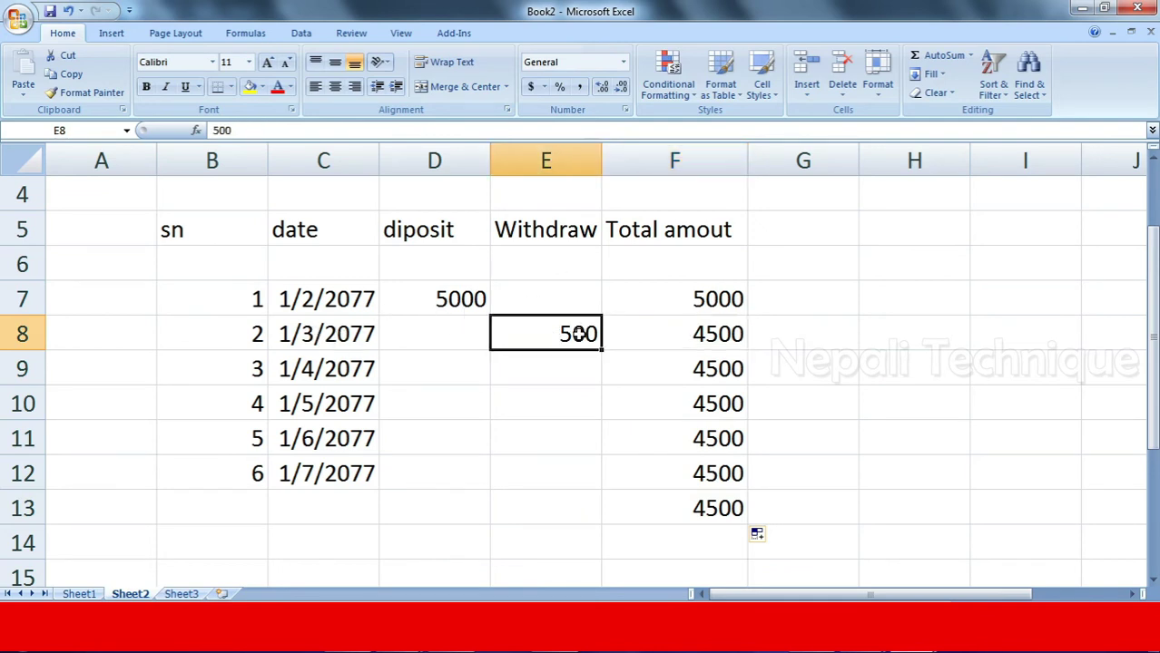
pyautogui.click(703, 334)
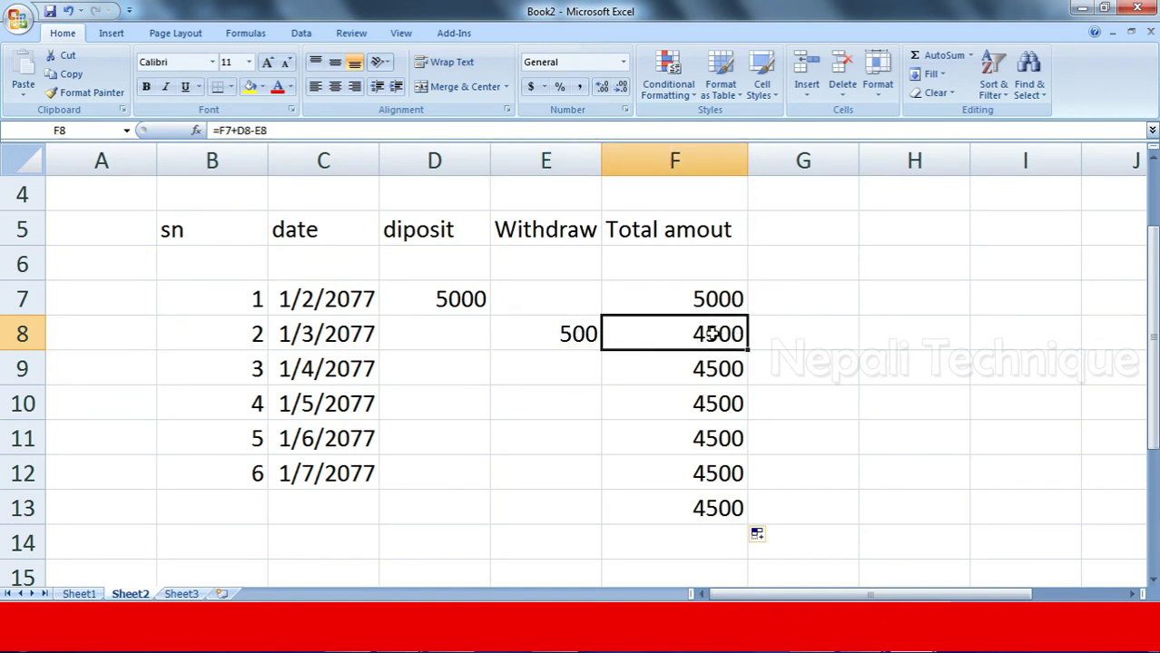
pyautogui.click(687, 293)
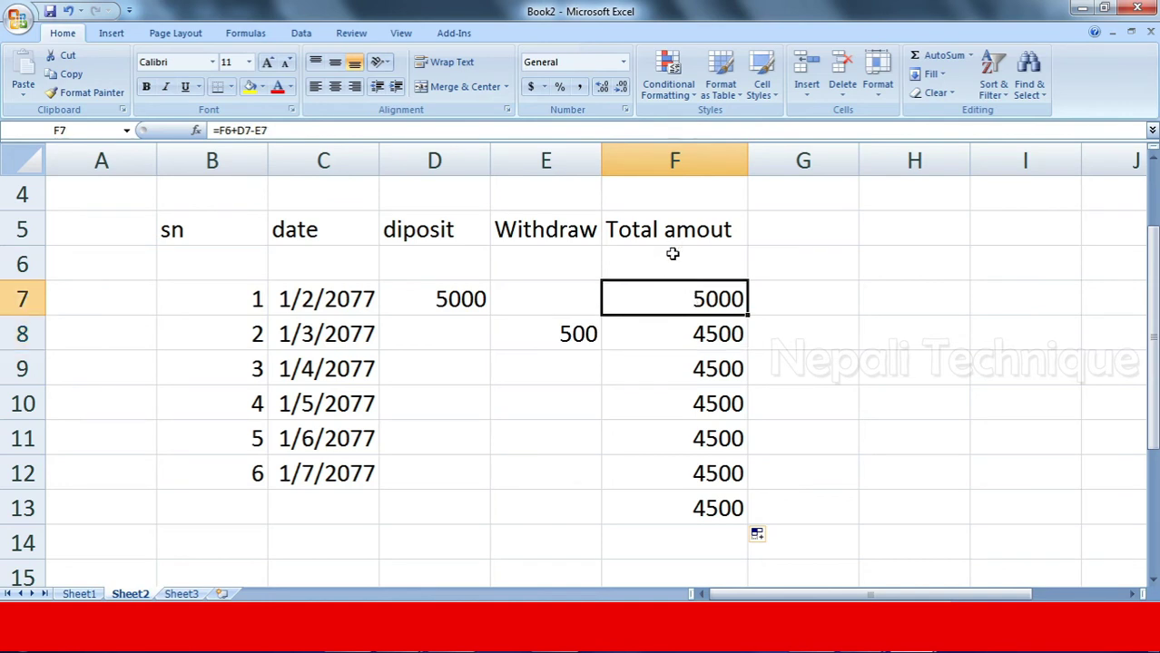
pyautogui.click(708, 334)
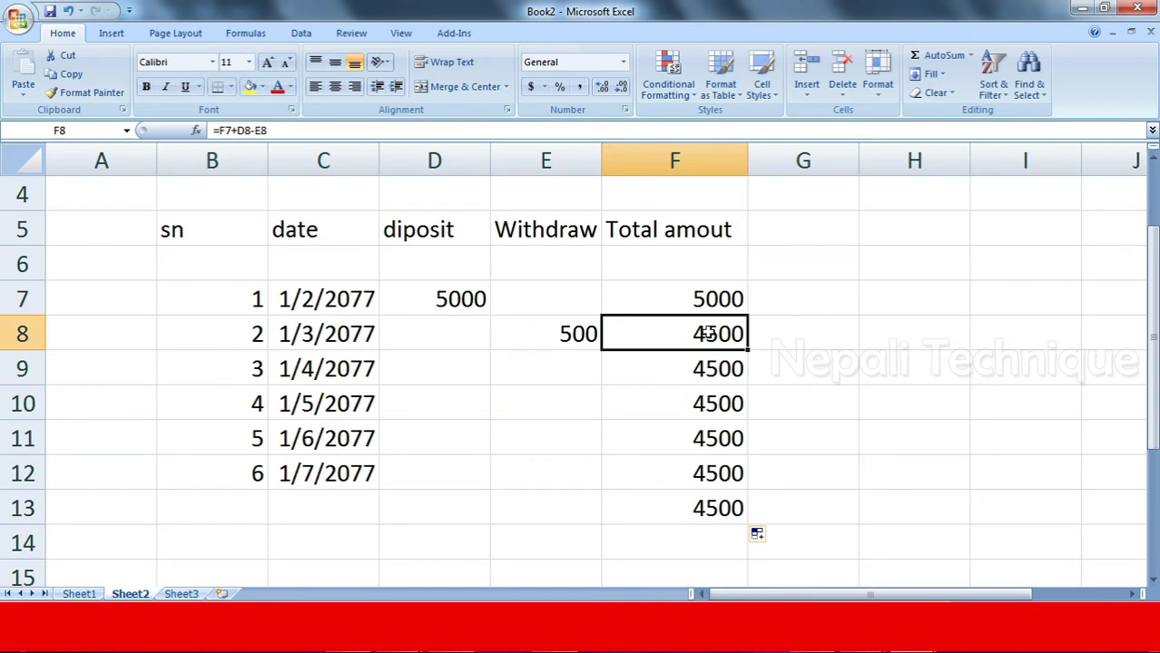
pyautogui.doubleClick(676, 334)
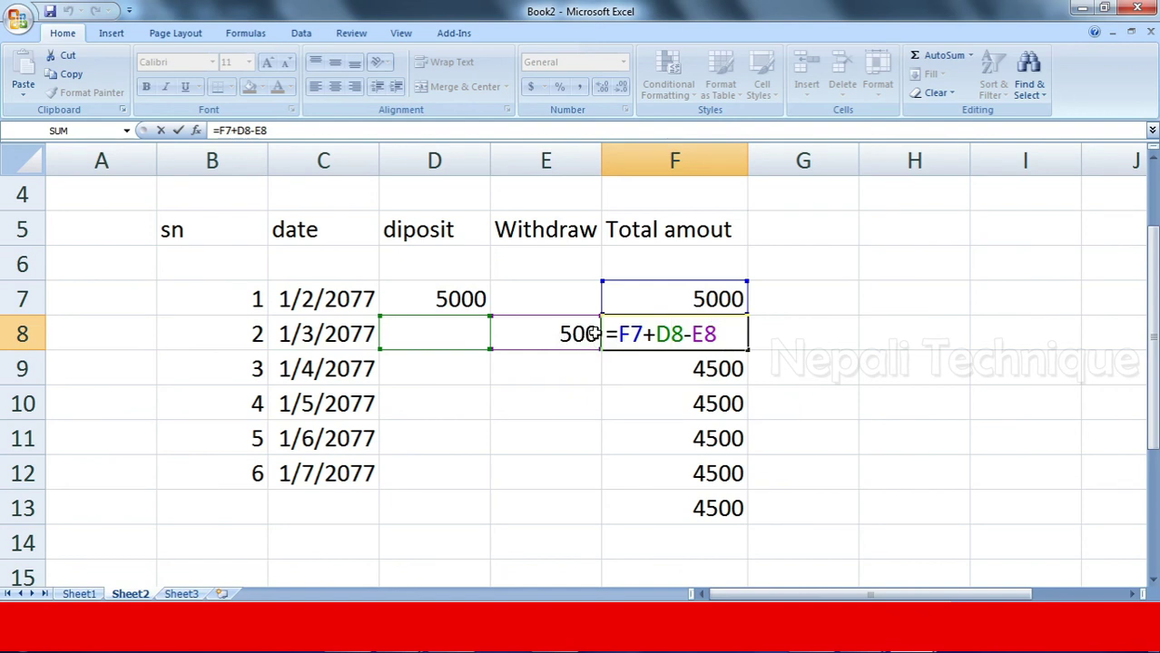
# Enter a 5000 deposit in D9 for sn 3
pyautogui.press('Return')
pyautogui.click(474, 357)
pyautogui.write('5')
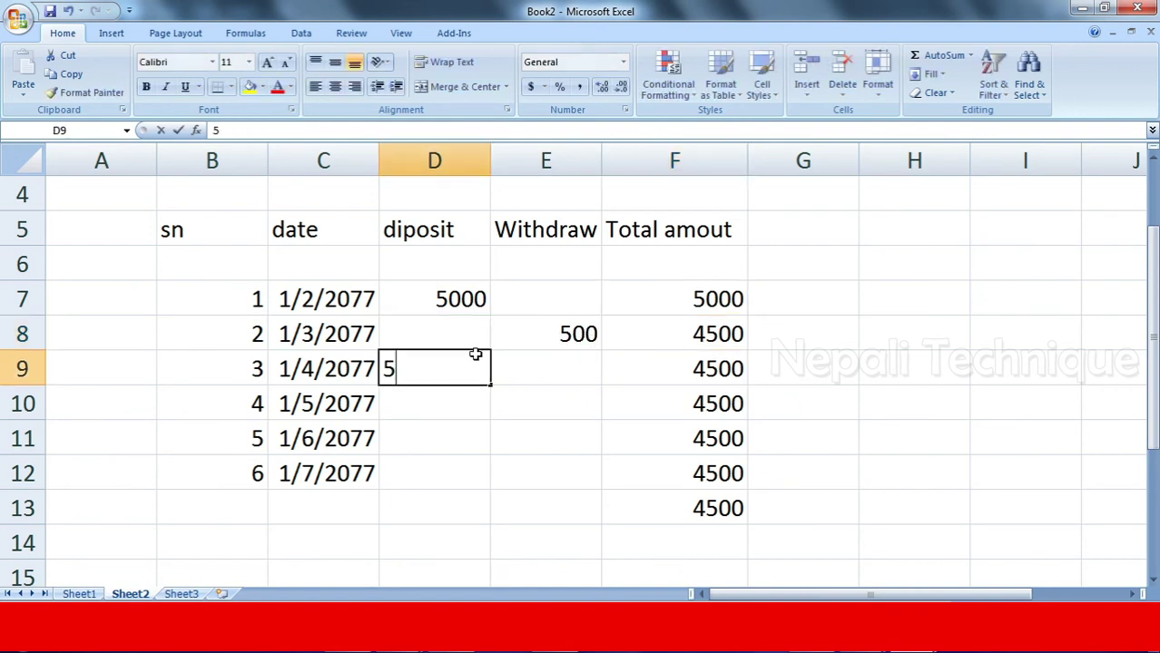
pyautogui.write('000')
pyautogui.click(572, 363)
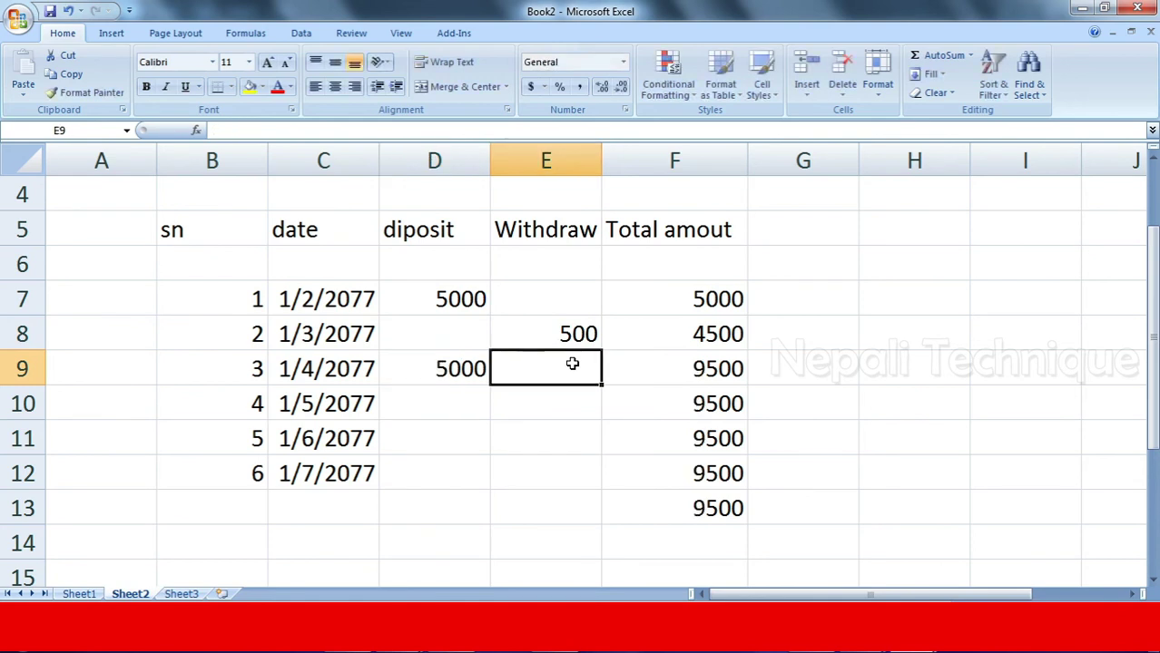
# Enter withdrawals of 4000, 500 and 300 for sn 4–6, ending at a 4700 balance
pyautogui.write('40')
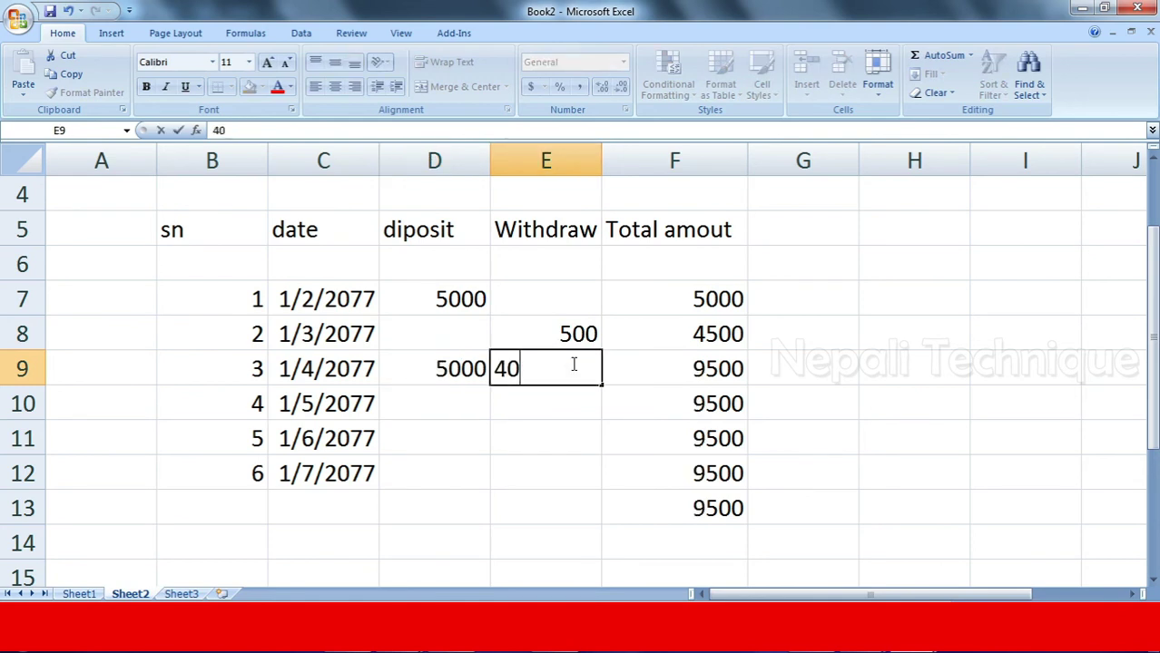
pyautogui.write('0')
pyautogui.press('BackSpace')
pyautogui.press('BackSpace')
pyautogui.press('BackSpace')
pyautogui.click(540, 404)
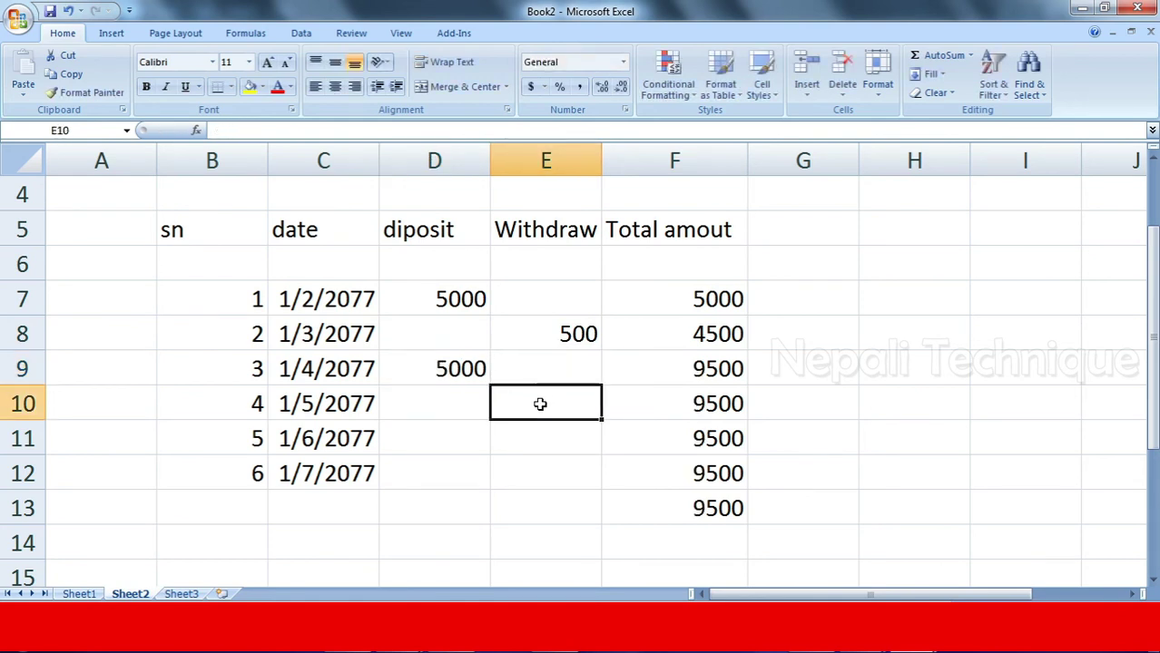
pyautogui.write('400')
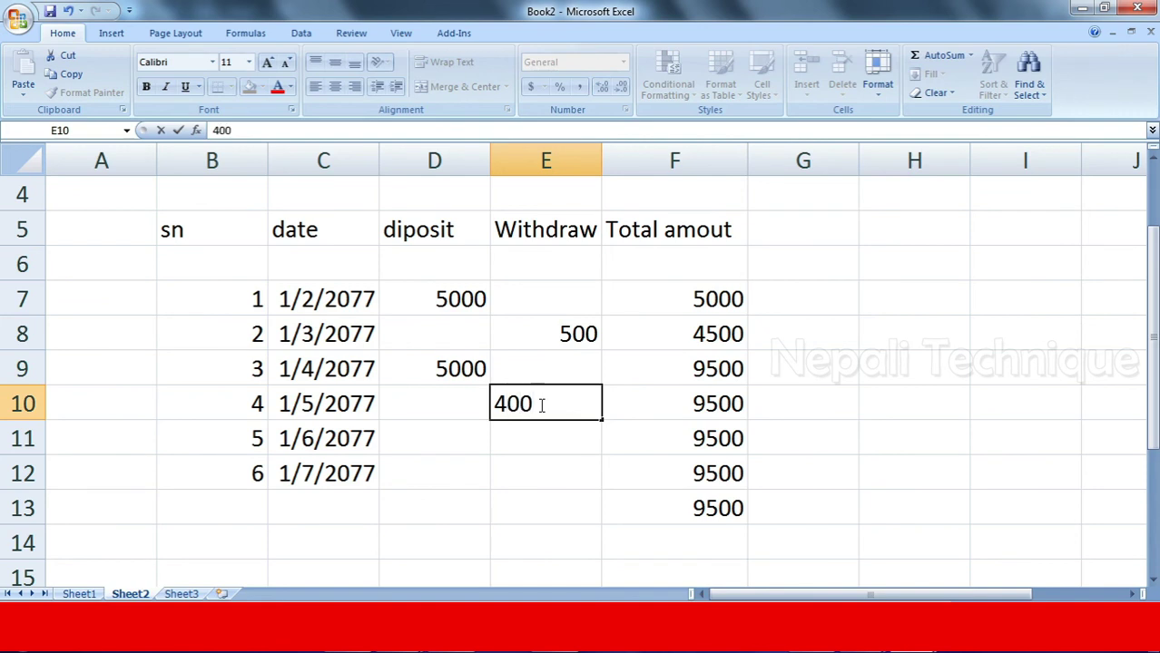
pyautogui.write('0')
pyautogui.click(535, 447)
pyautogui.write('50')
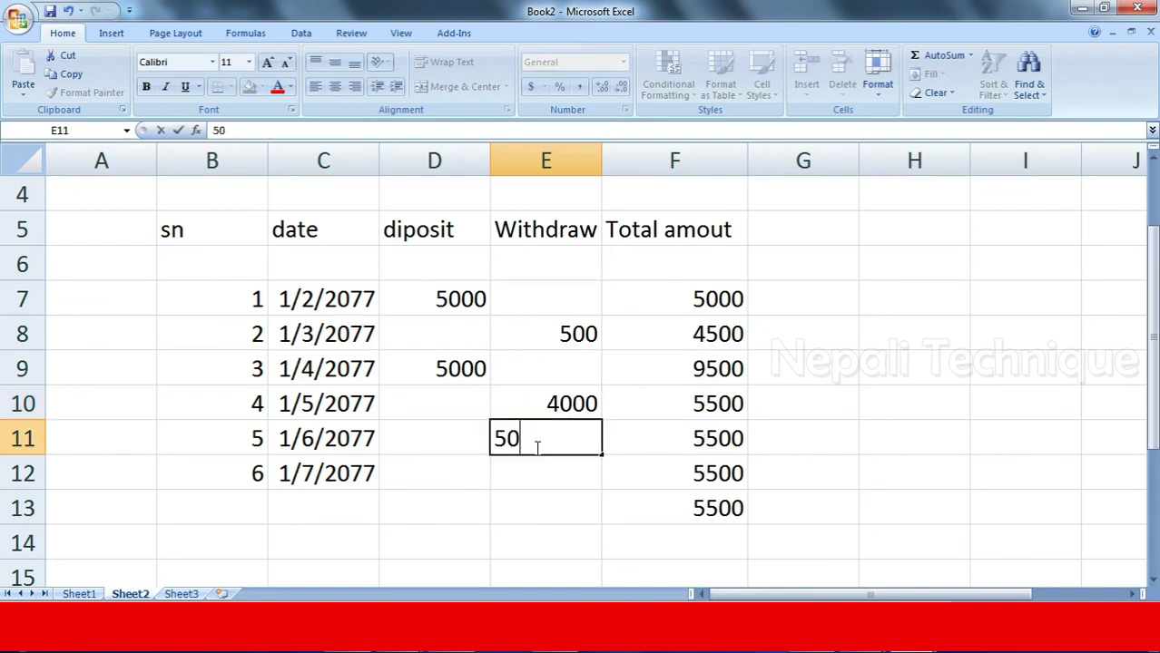
pyautogui.write('00')
pyautogui.press('BackSpace')
pyautogui.click(530, 470)
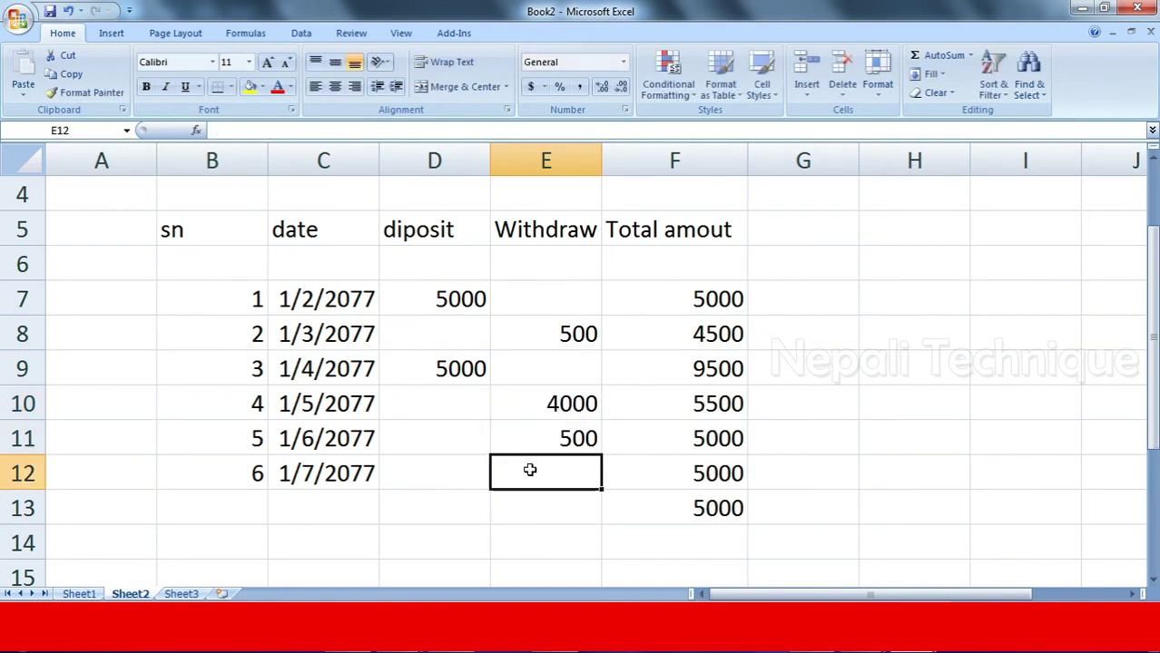
pyautogui.write('3')
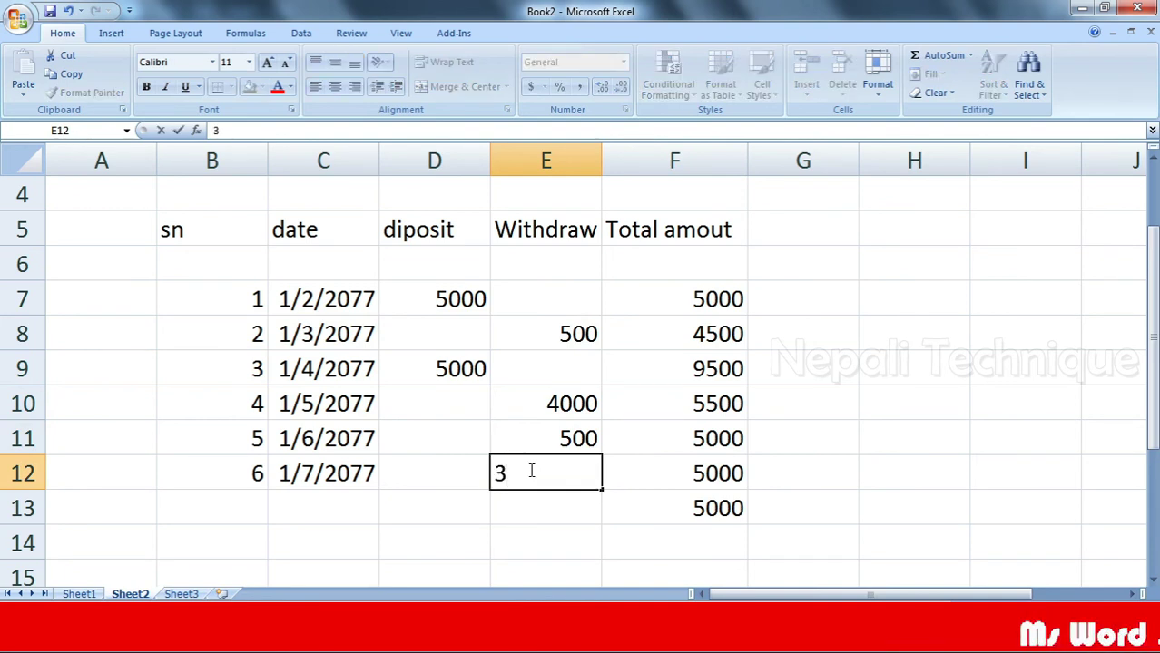
pyautogui.write('00')
pyautogui.click(852, 473)
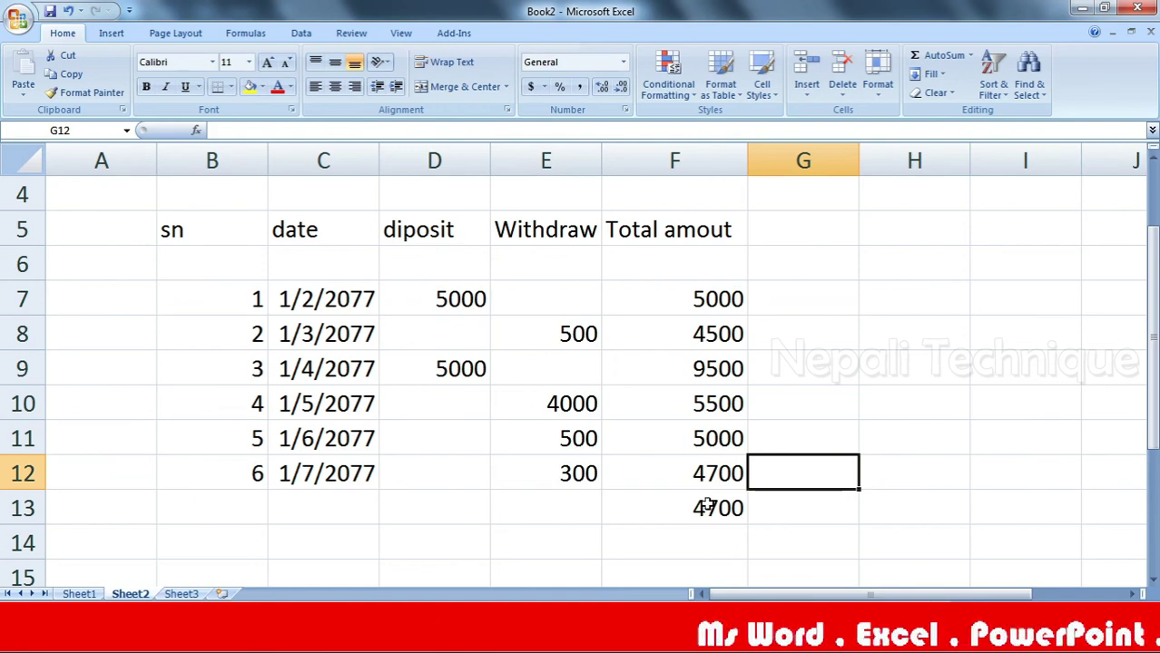
pyautogui.scroll(1, 707, 507)
pyautogui.scroll(-1, 413, 324)
pyautogui.scroll(1, 411, 314)
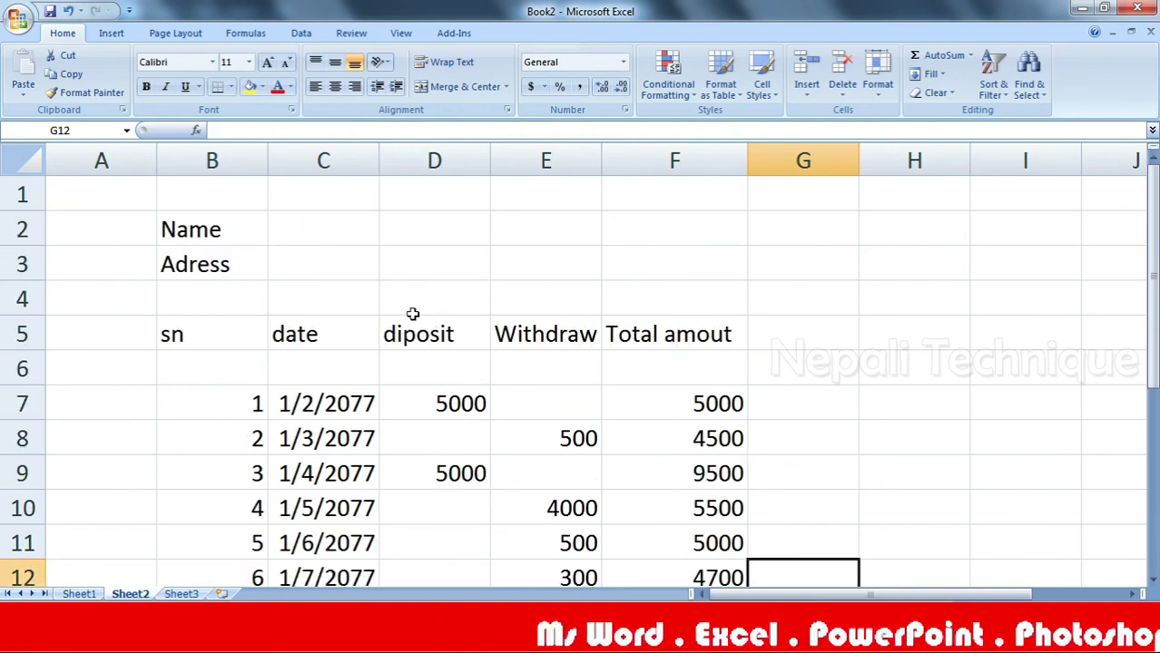
pyautogui.moveTo(156, 227)
pyautogui.mouseDown()
pyautogui.moveTo(735, 593)
pyautogui.moveTo(726, 545)
pyautogui.mouseUp()
pyautogui.click(808, 372)
pyautogui.scroll(2, 686, 386)
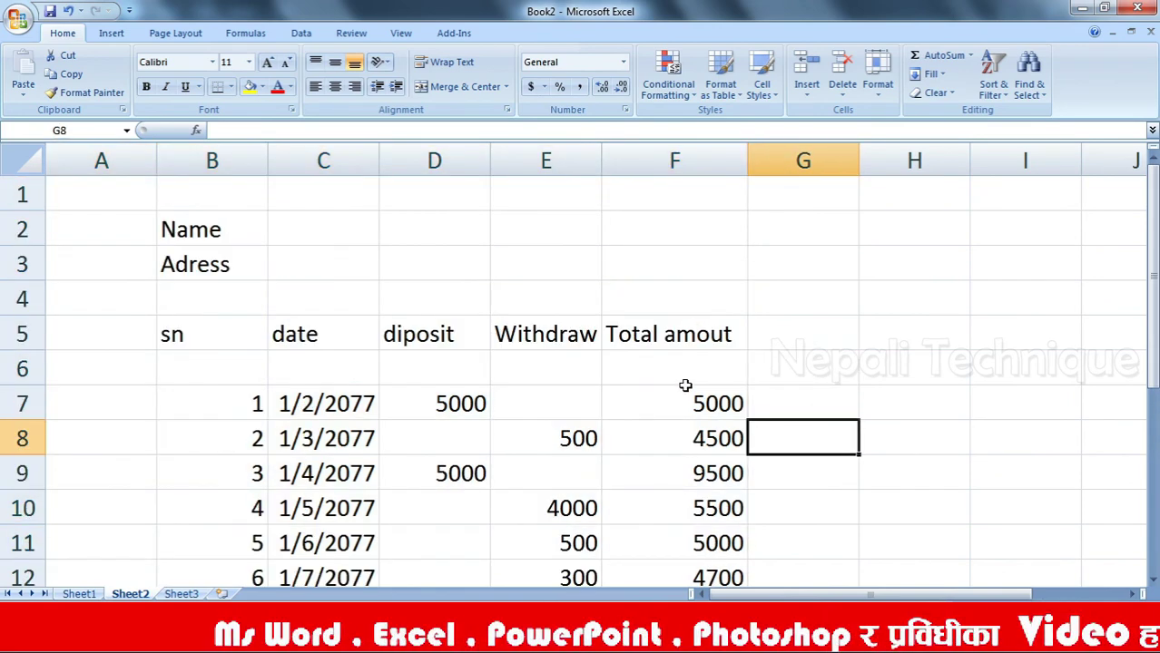
pyautogui.scroll(-1, 685, 384)
pyautogui.scroll(1, 685, 384)
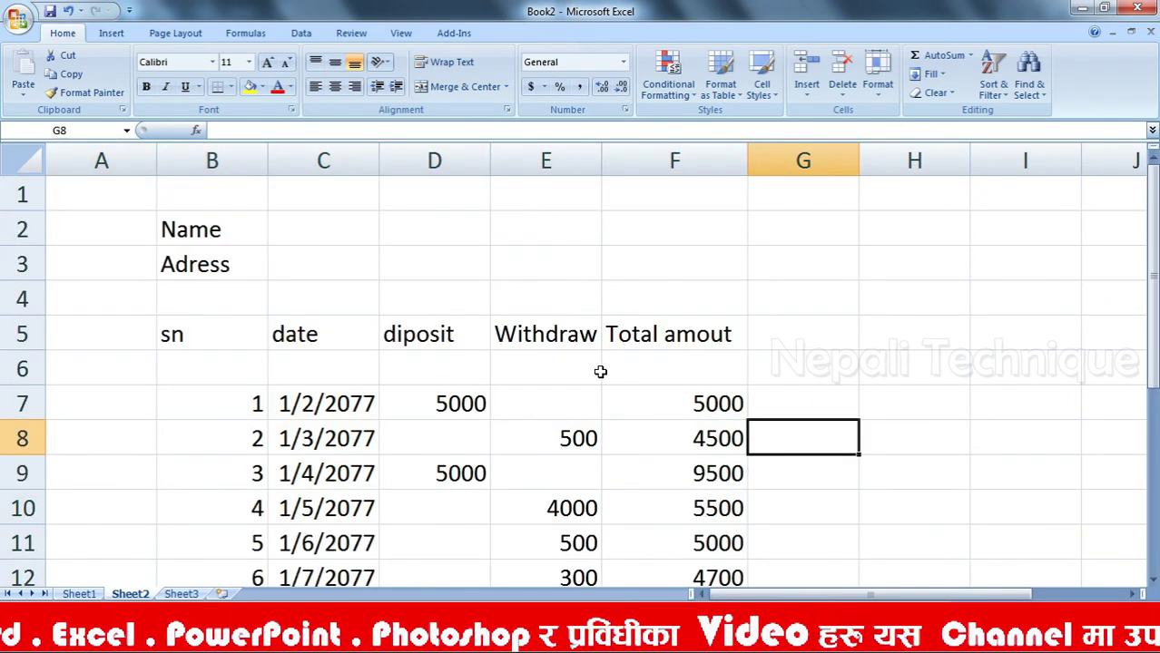
pyautogui.scroll(-2, 599, 371)
pyautogui.scroll(2, 600, 371)
pyautogui.scroll(-1, 600, 370)
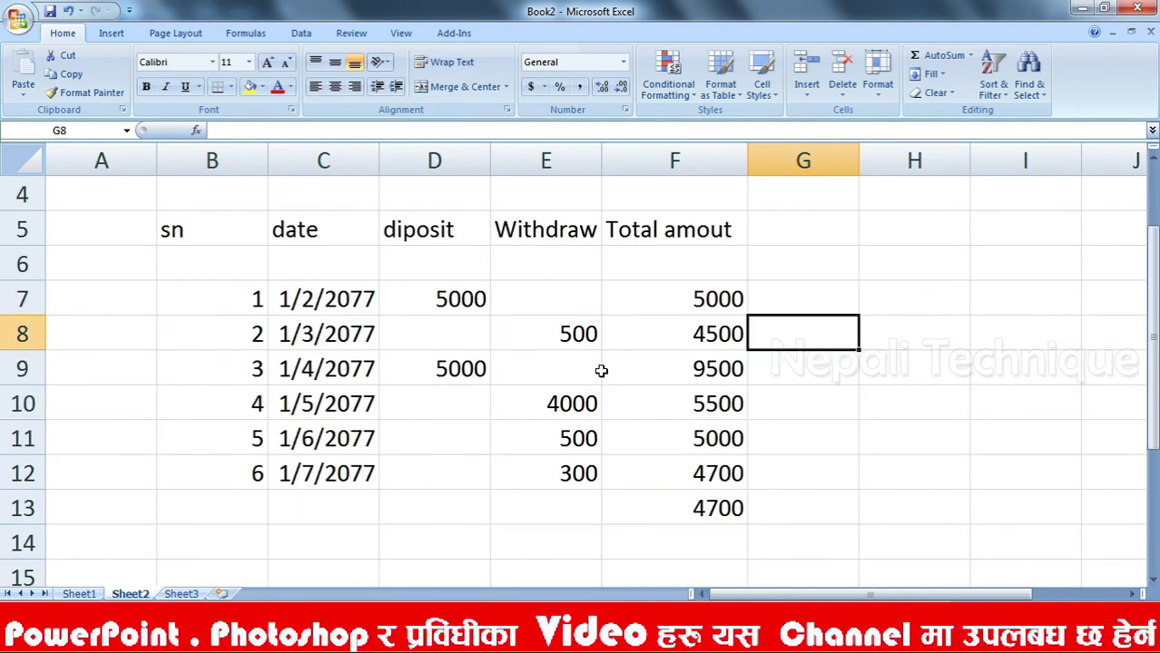
pyautogui.scroll(1, 652, 361)
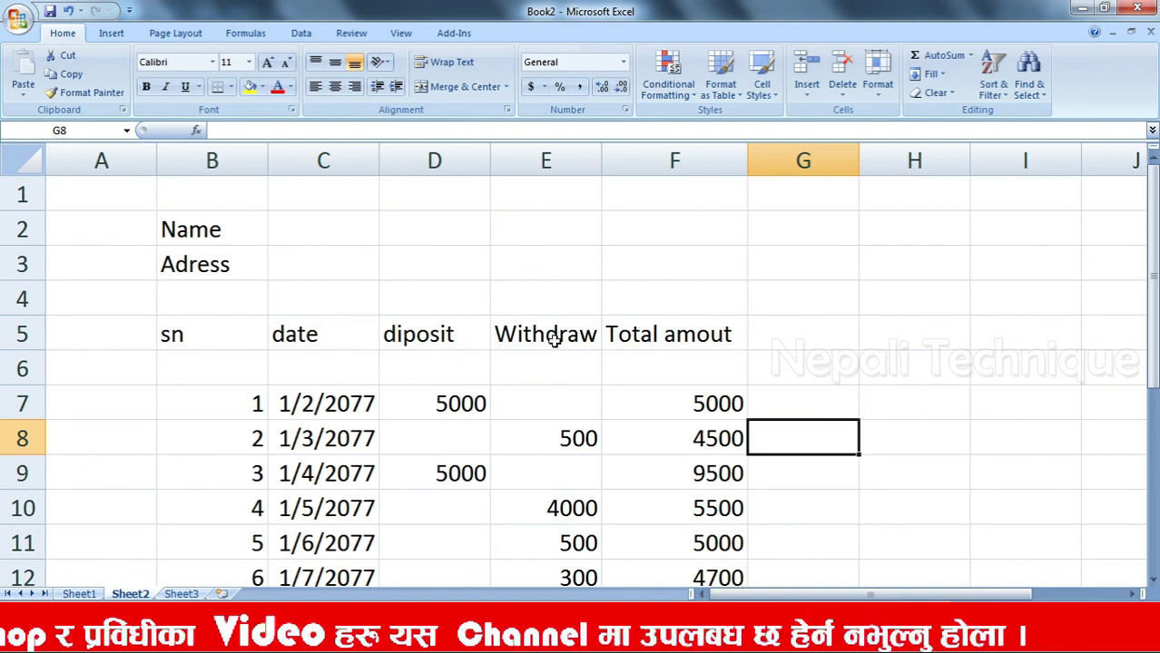
pyautogui.scroll(-2, 610, 335)
pyautogui.scroll(2, 608, 341)
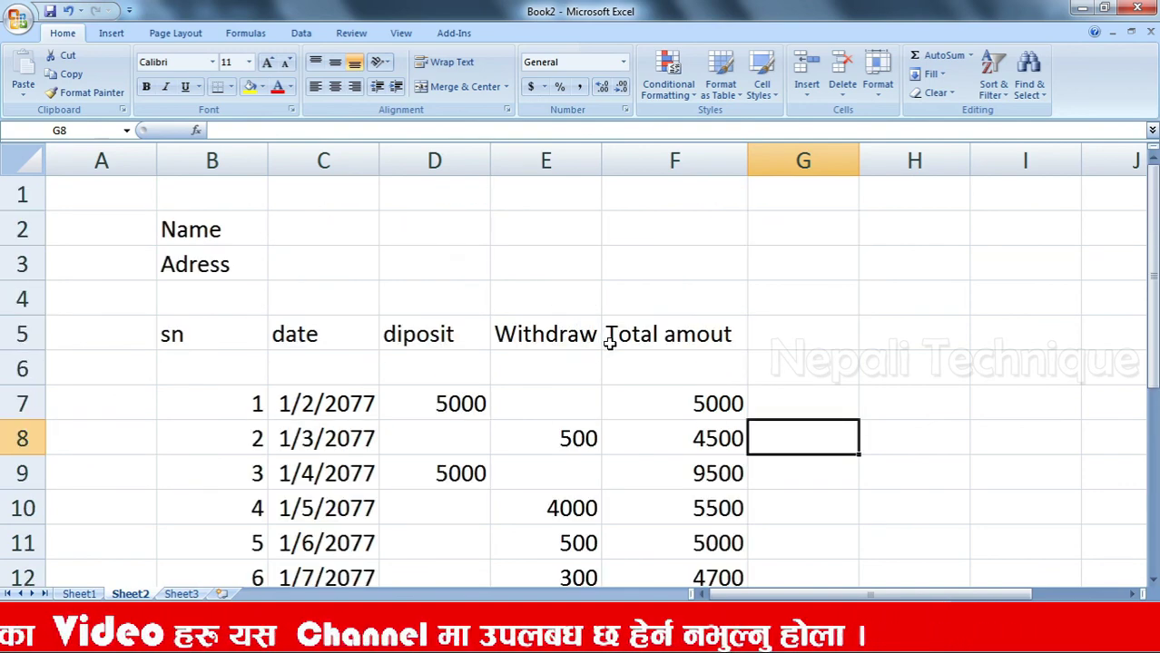
pyautogui.scroll(-4, 617, 341)
pyautogui.scroll(4, 616, 342)
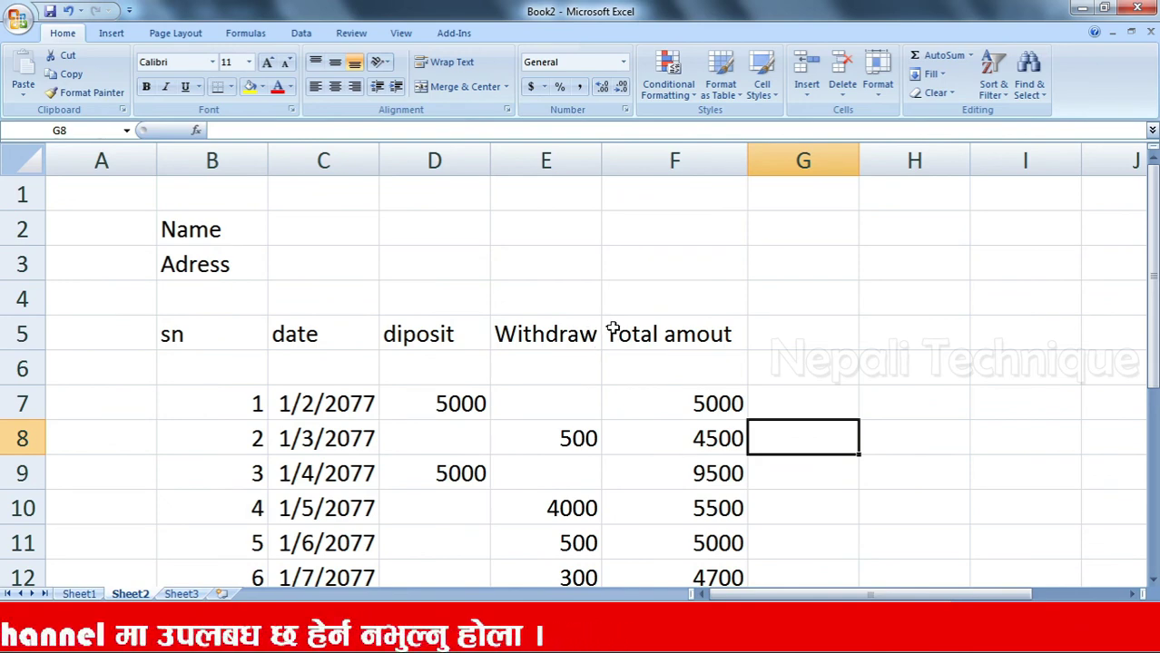
pyautogui.scroll(-2, 629, 319)
pyautogui.scroll(2, 629, 322)
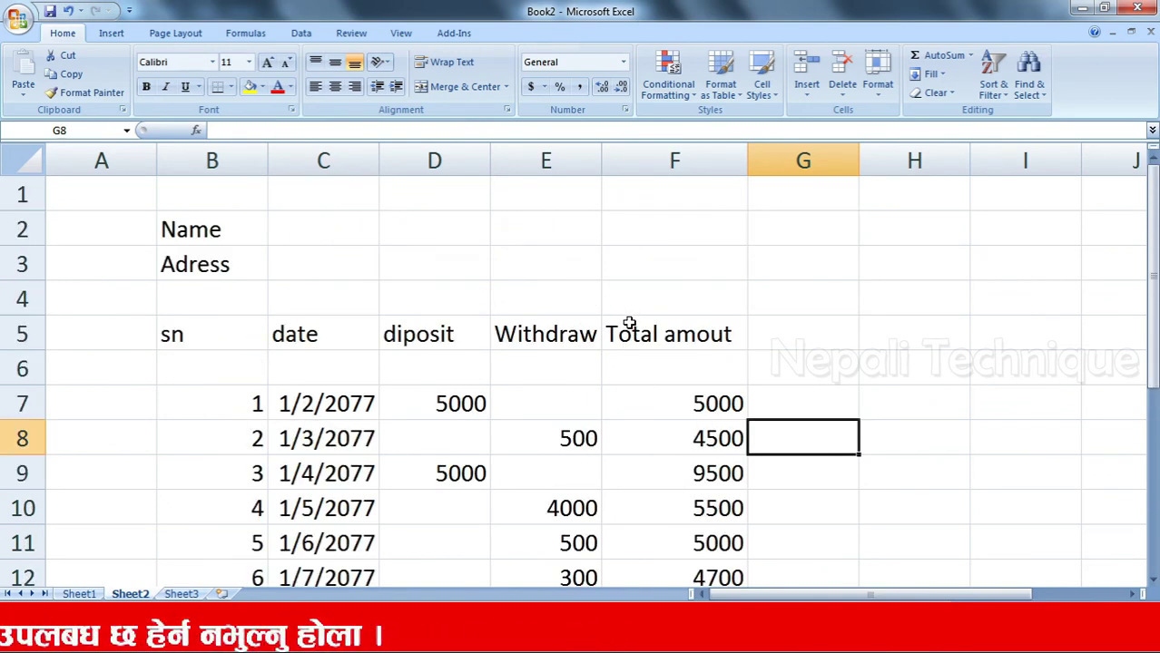